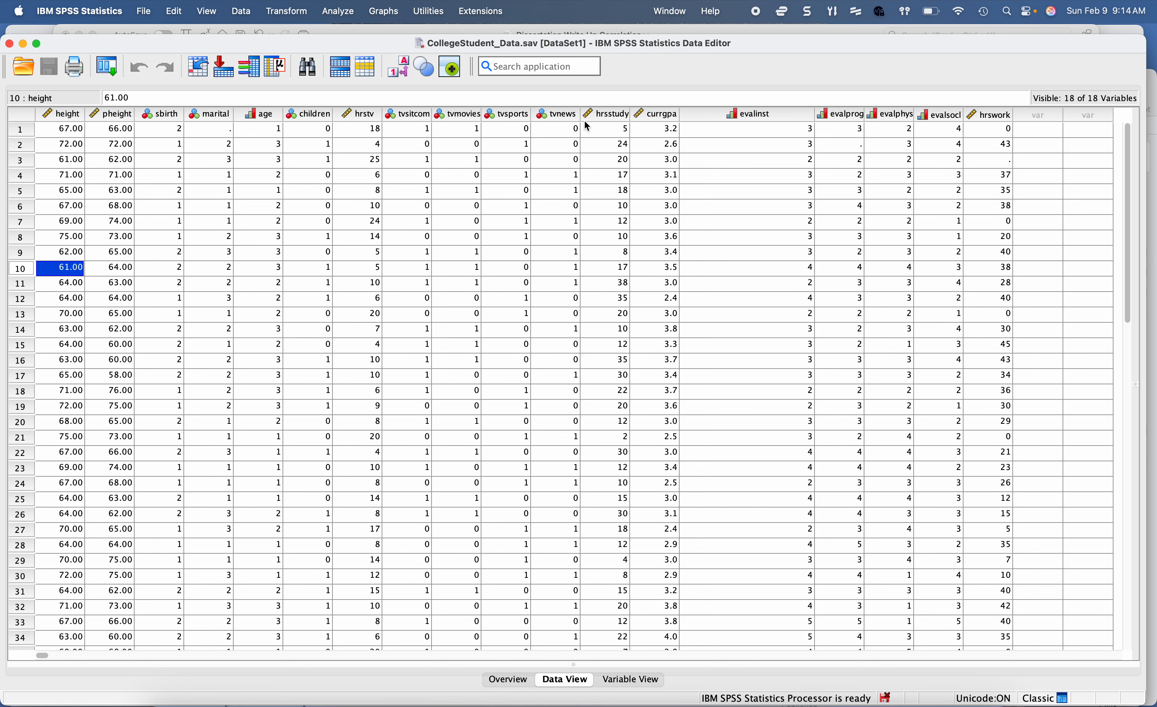
Step: Highlight the hrsstudy and currgpa columns in turn to identify the two variables for the correlation
{"action": "left_click", "coordinate": [613, 115]}
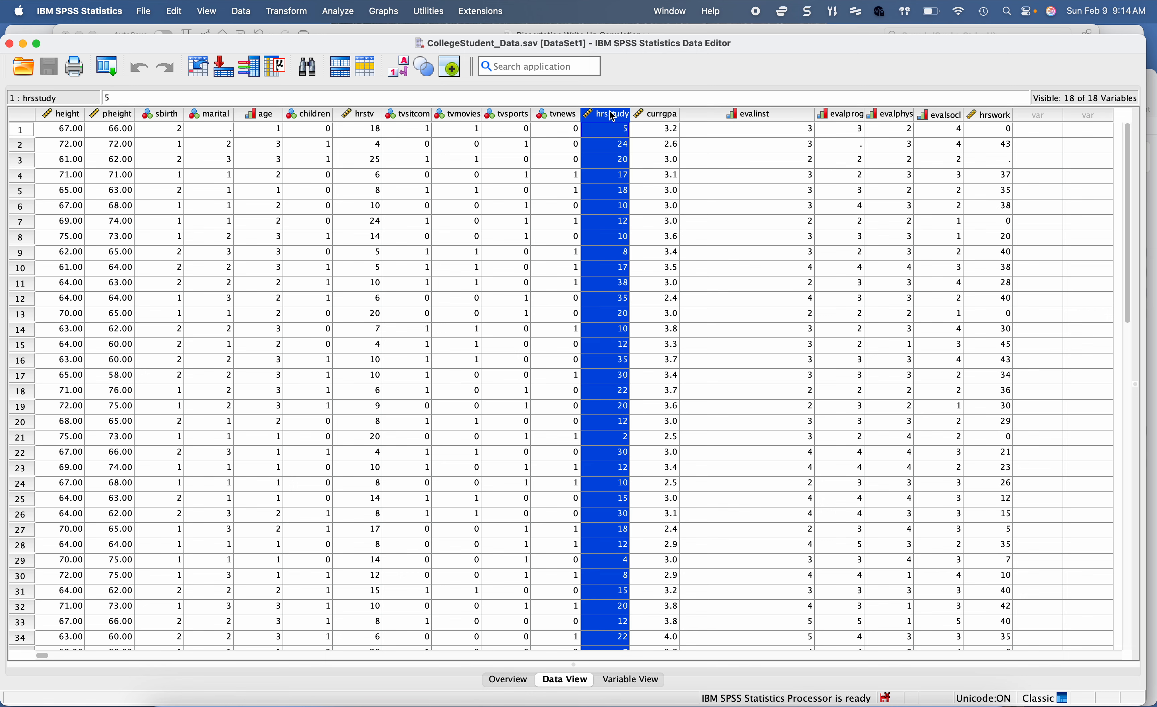
{"action": "left_click", "coordinate": [660, 115]}
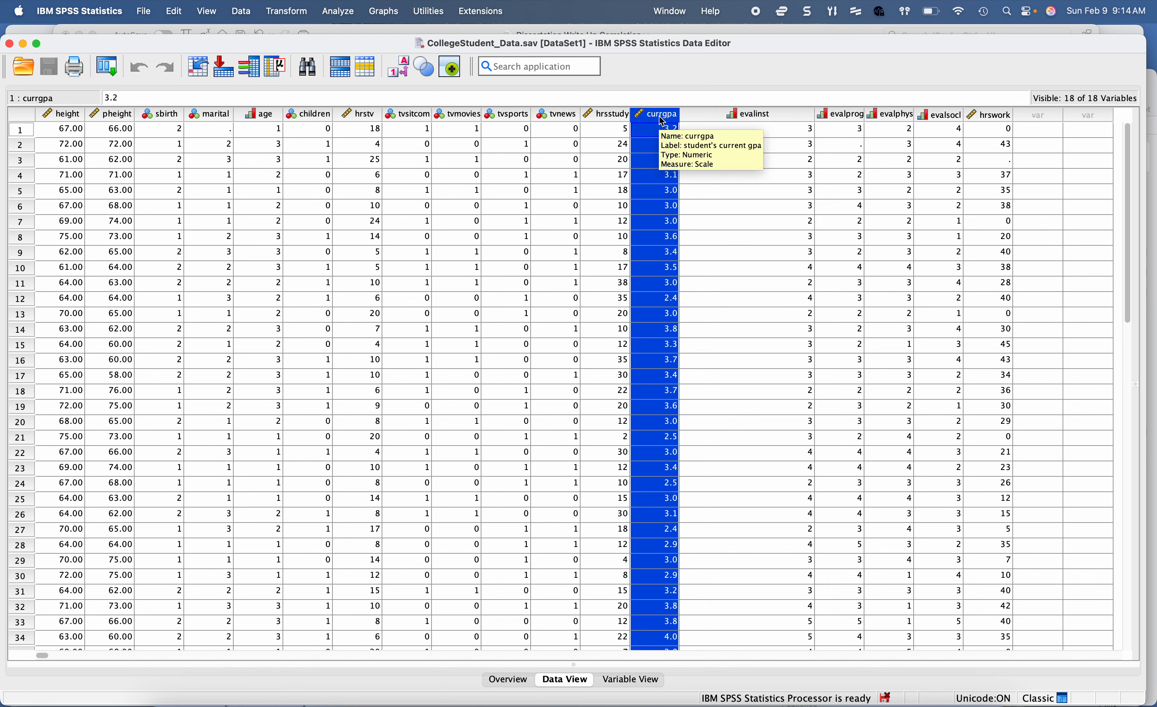
{"action": "left_click", "coordinate": [611, 116]}
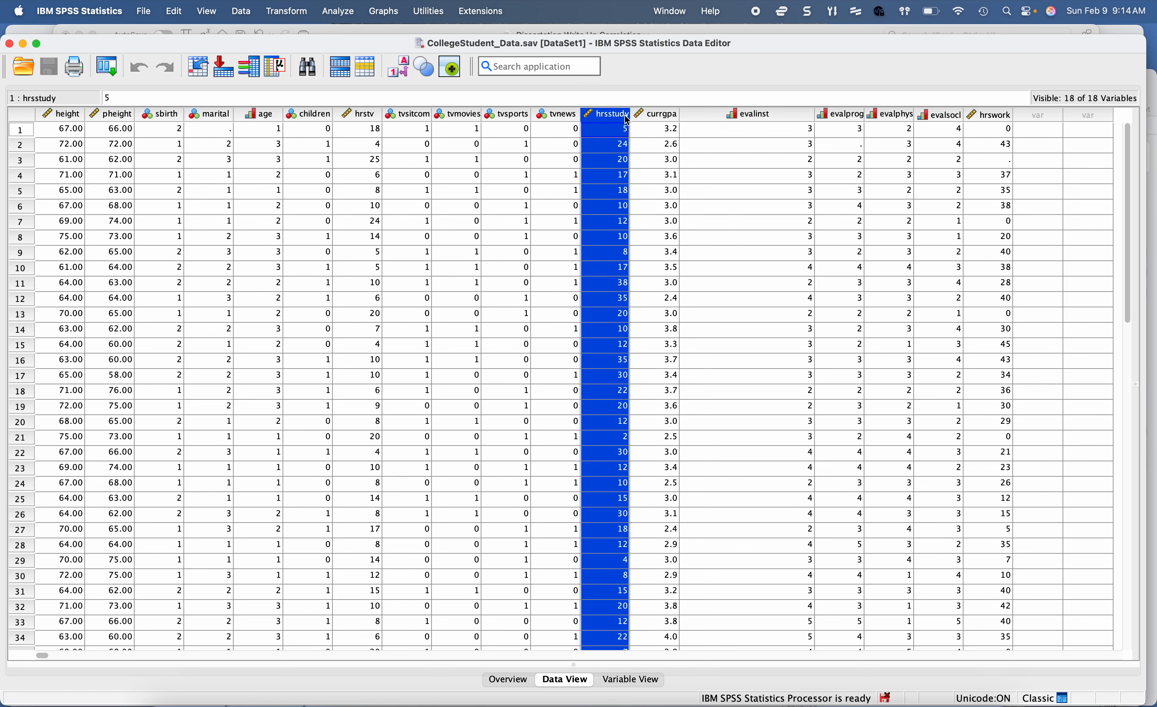
{"action": "left_click", "coordinate": [655, 118]}
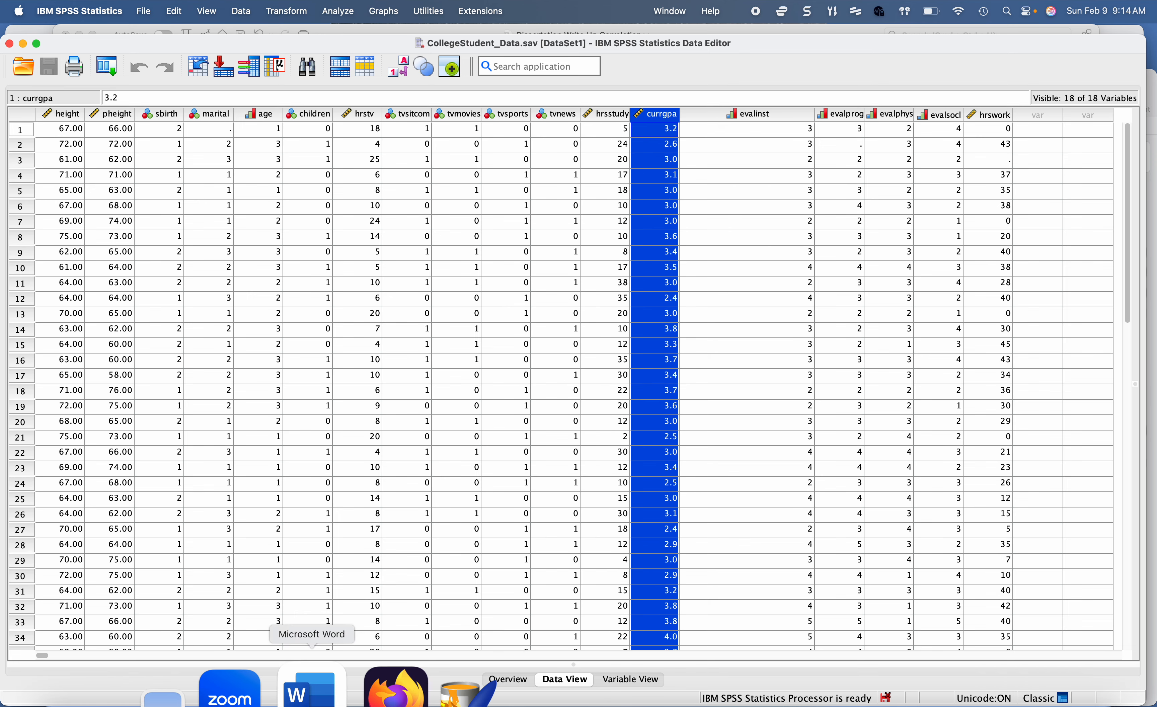
Step: Switch to the Dissertation Write Up Correlation document in Word and read from the example research question through the hypotheses and Assumption 1
{"action": "left_click", "coordinate": [312, 692]}
{"action": "scroll", "coordinate": [459, 464], "scroll_direction": "down", "scroll_amount": 5}
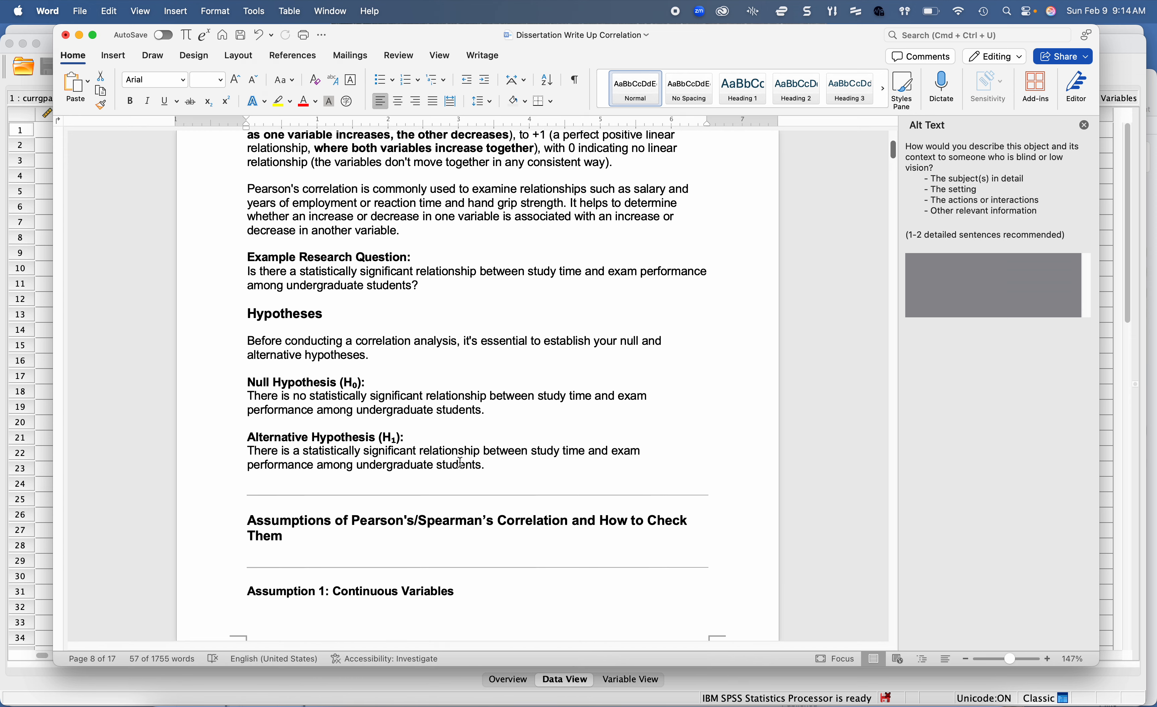
{"action": "scroll", "coordinate": [459, 462], "scroll_direction": "down", "scroll_amount": 1}
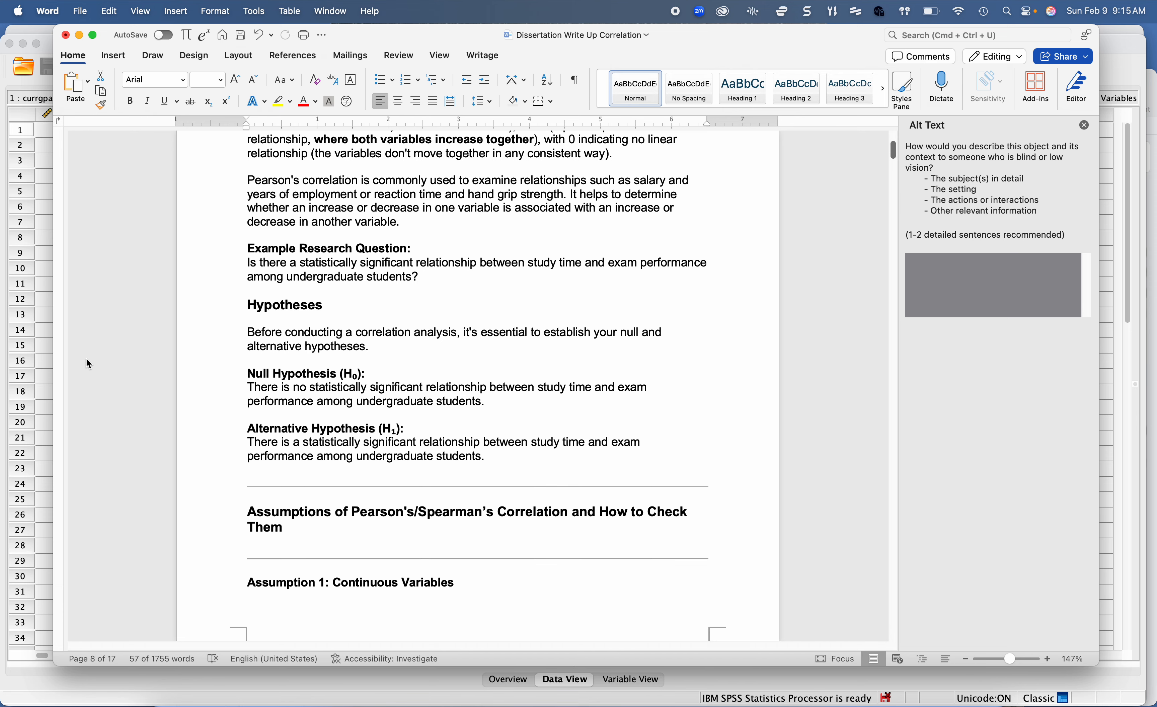
{"action": "scroll", "coordinate": [87, 374], "scroll_direction": "down", "scroll_amount": 1}
{"action": "scroll", "coordinate": [88, 375], "scroll_direction": "down", "scroll_amount": 2}
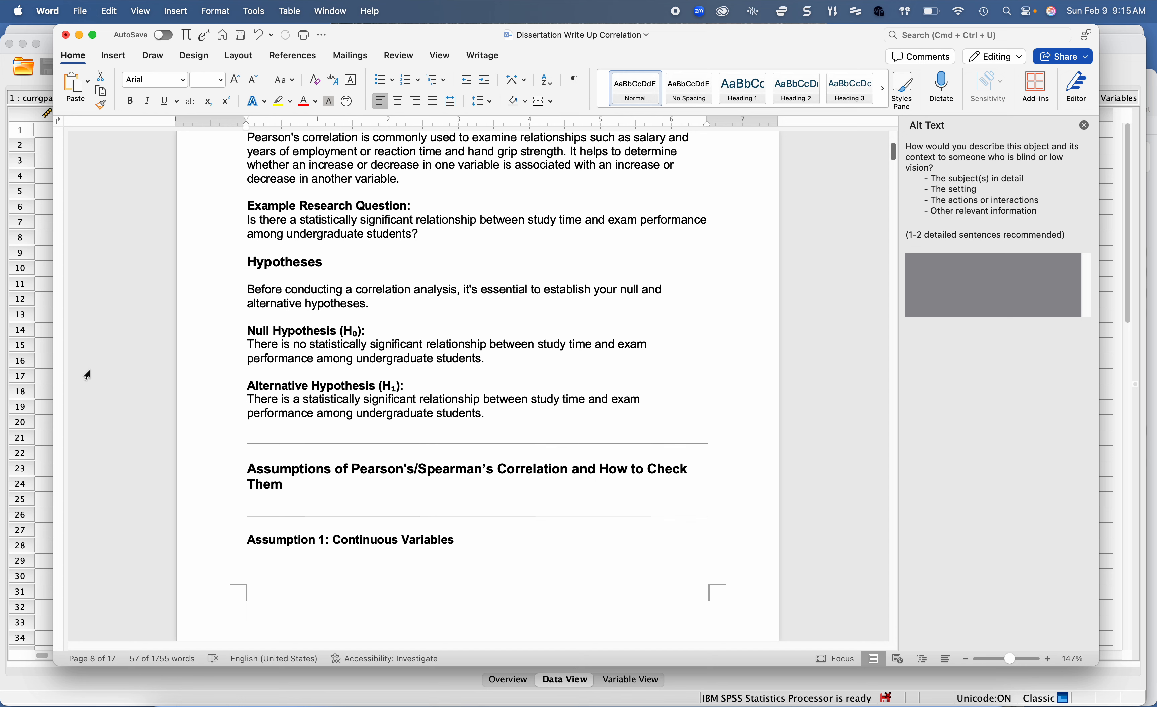
{"action": "scroll", "coordinate": [87, 375], "scroll_direction": "down", "scroll_amount": 15}
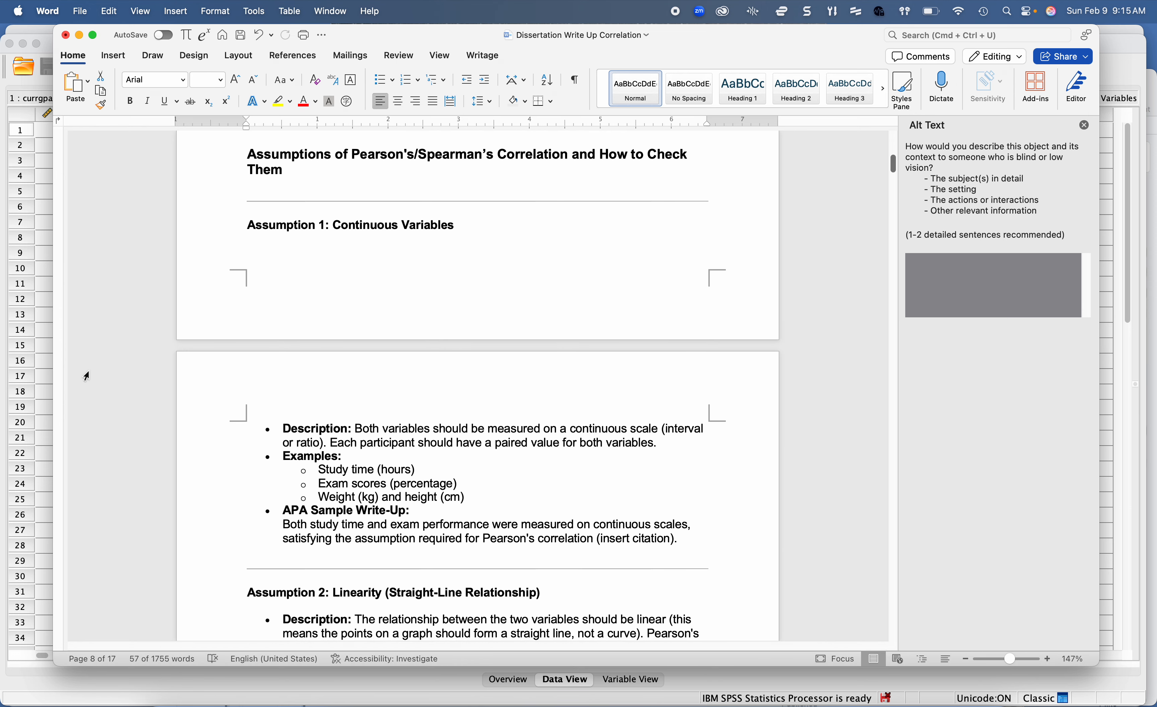
{"action": "scroll", "coordinate": [87, 375], "scroll_direction": "down", "scroll_amount": 4}
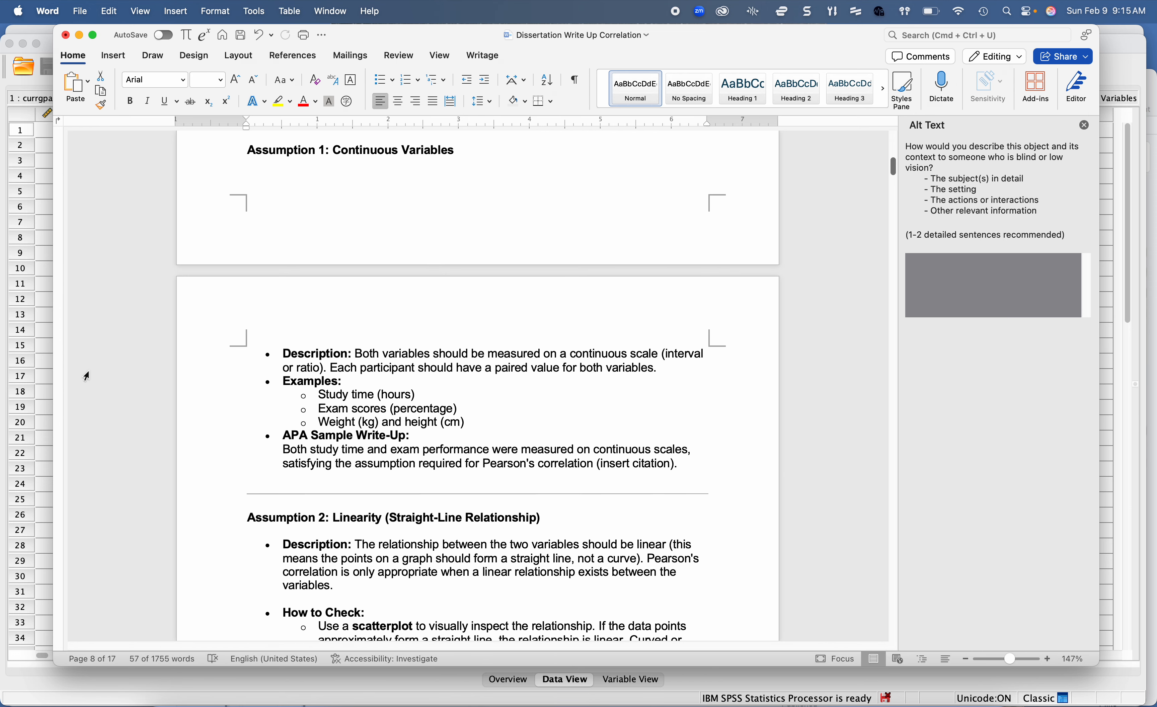
Step: Switch to SPSS Statistics, highlight the hrsstudy column, and check the measurement levels in the hrstv and currgpa variable definitions
{"action": "left_click", "coordinate": [39, 343]}
{"action": "left_click", "coordinate": [604, 114]}
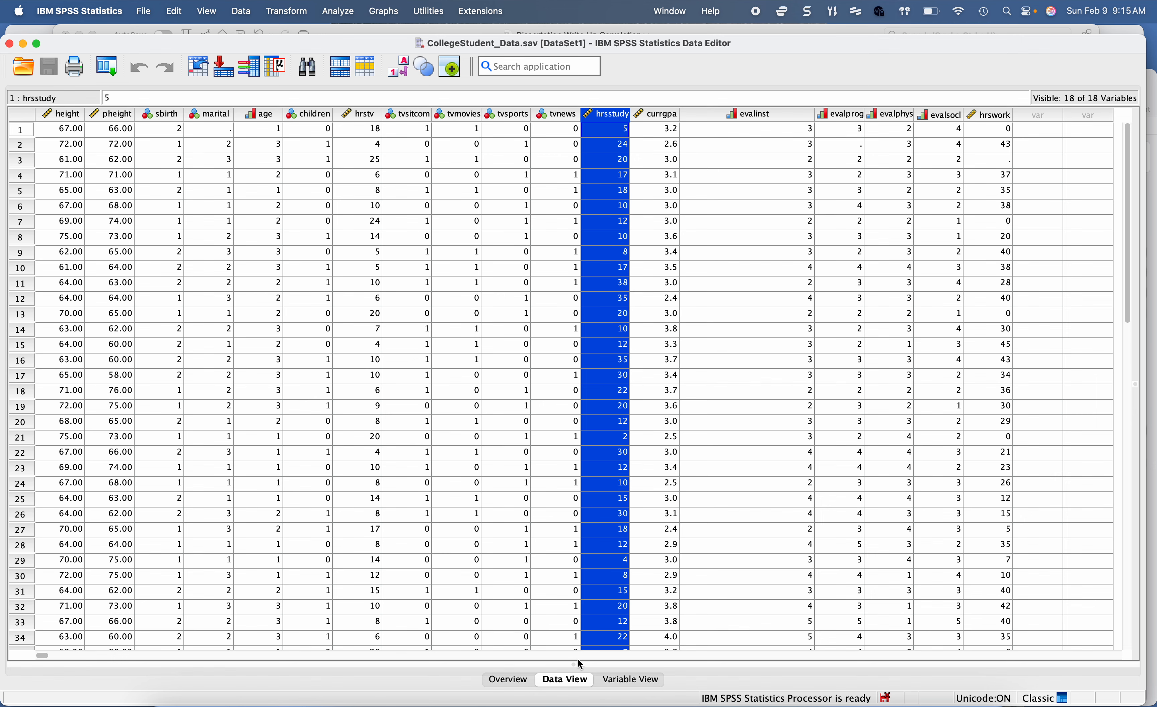
{"action": "left_click", "coordinate": [615, 681]}
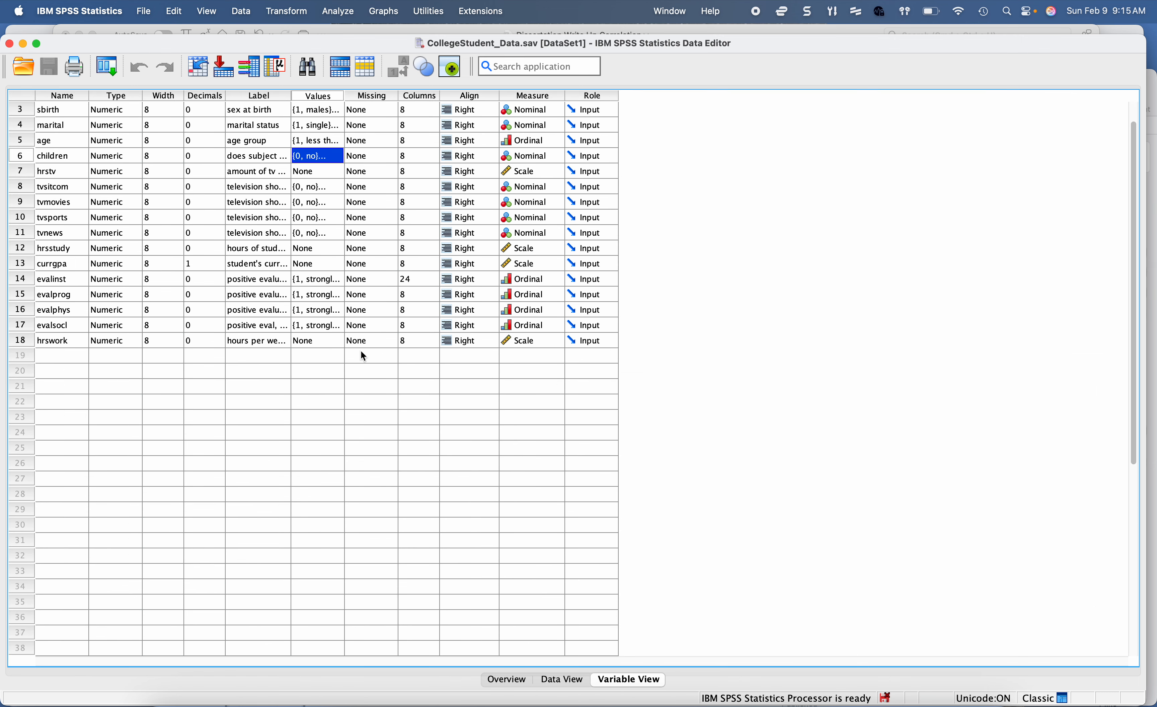
{"action": "left_click", "coordinate": [20, 171]}
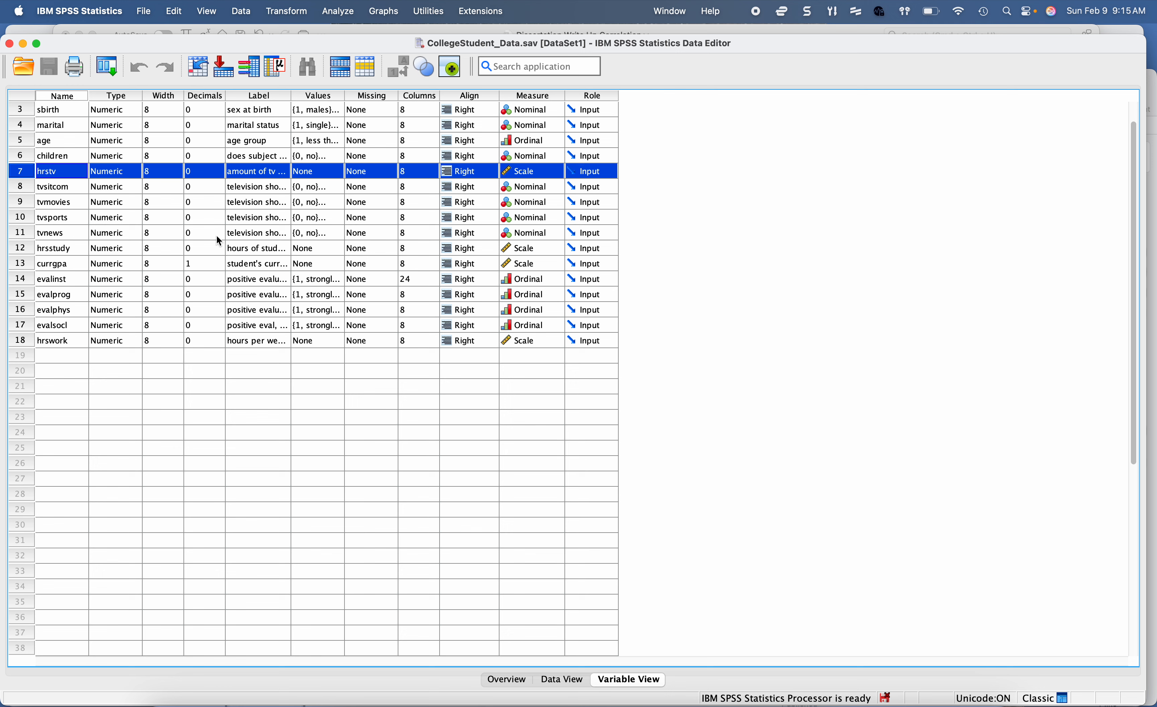
{"action": "left_click", "coordinate": [19, 264]}
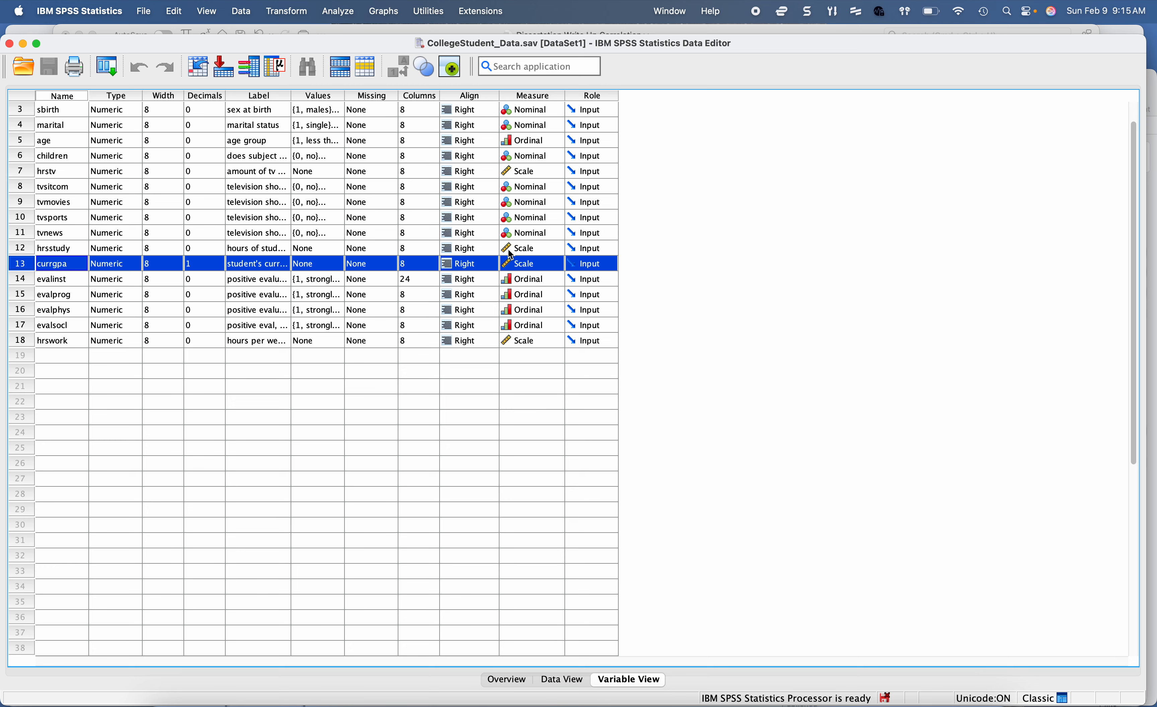
{"action": "left_click", "coordinate": [568, 681]}
Step: Switch to Word and review the Assumption 1 sample write-up and the Assumption 2 linearity section with its example plots
{"action": "left_click", "coordinate": [304, 692]}
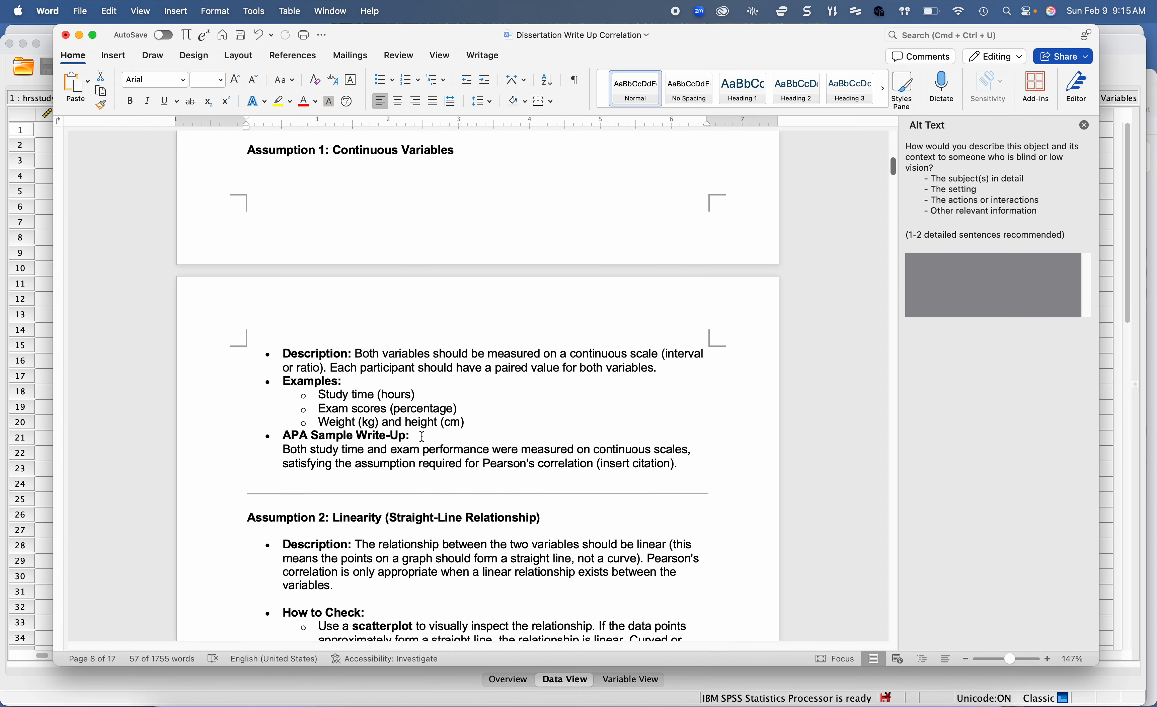
{"action": "scroll", "coordinate": [422, 436], "scroll_direction": "down", "scroll_amount": 3}
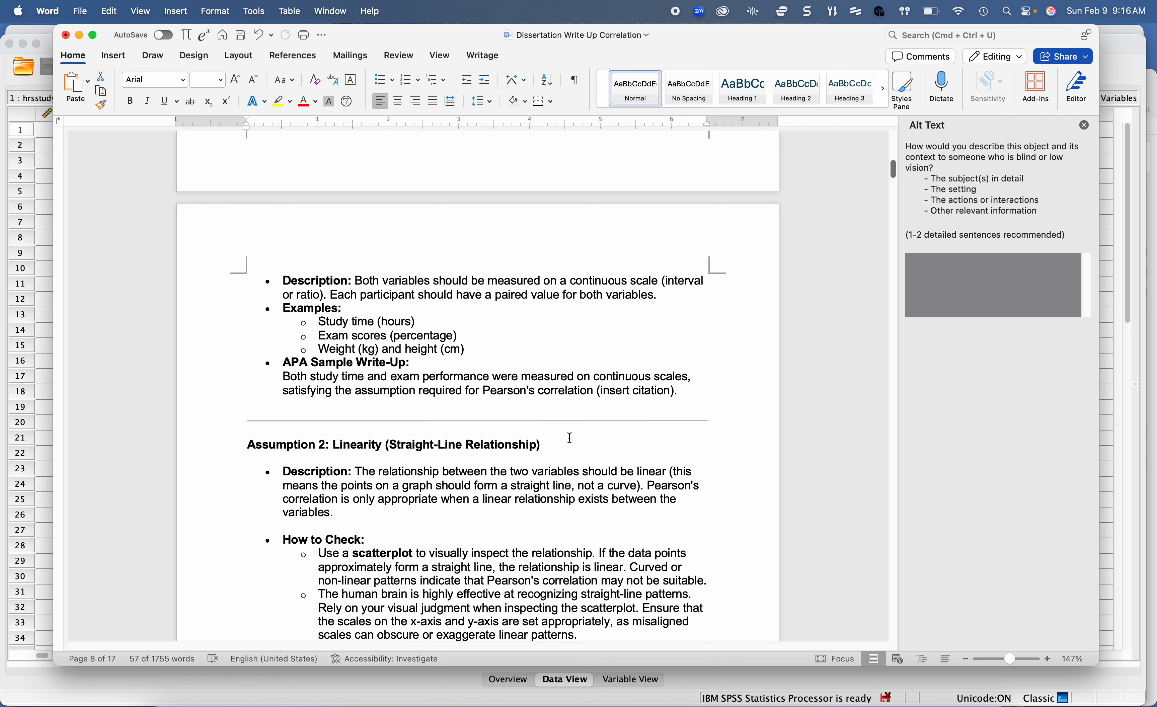
{"action": "scroll", "coordinate": [615, 367], "scroll_direction": "down", "scroll_amount": 5}
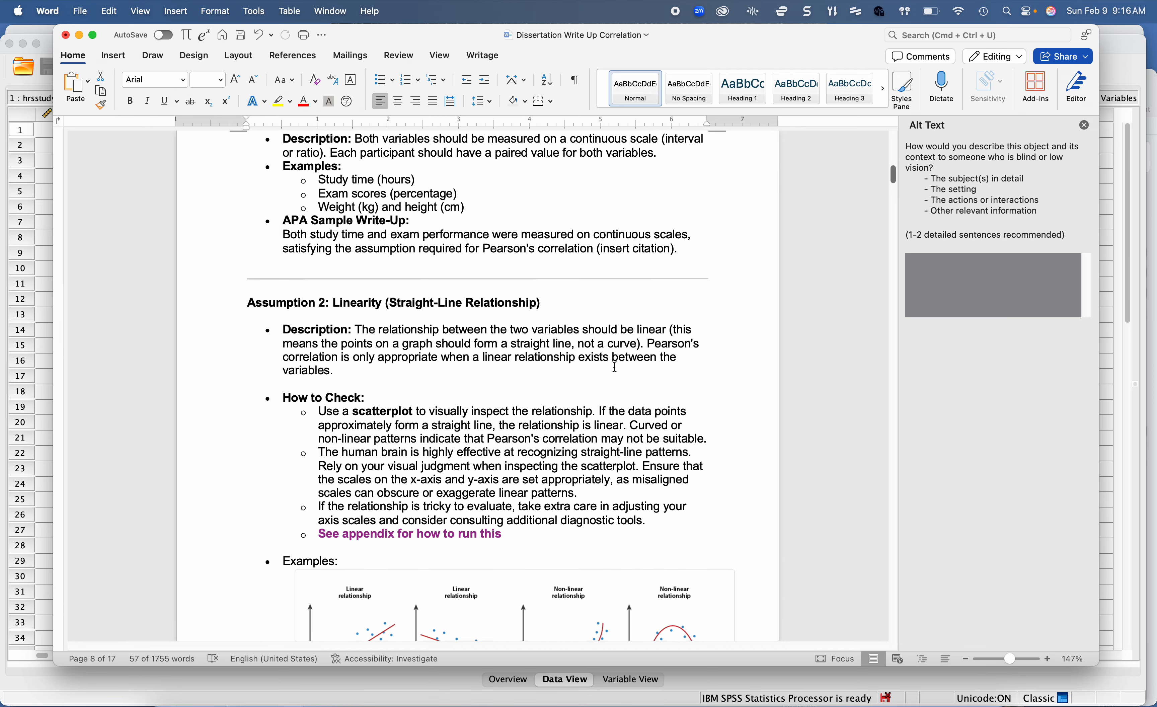
{"action": "scroll", "coordinate": [615, 368], "scroll_direction": "down", "scroll_amount": 4}
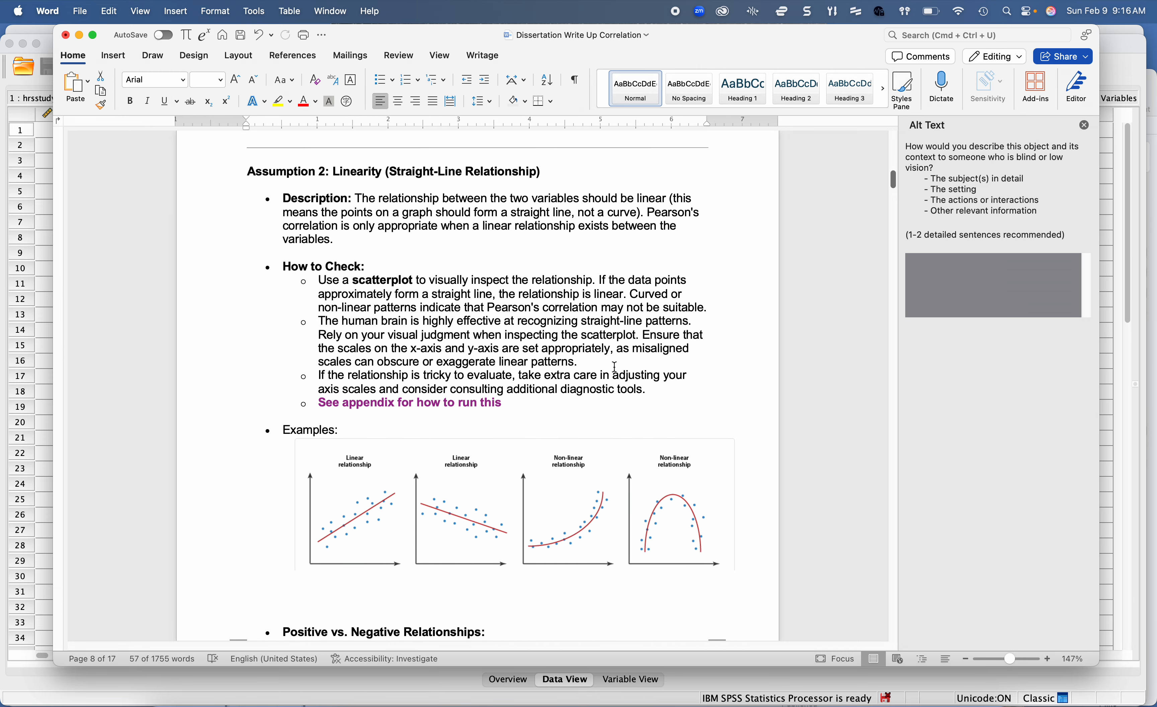
{"action": "left_click", "coordinate": [615, 367]}
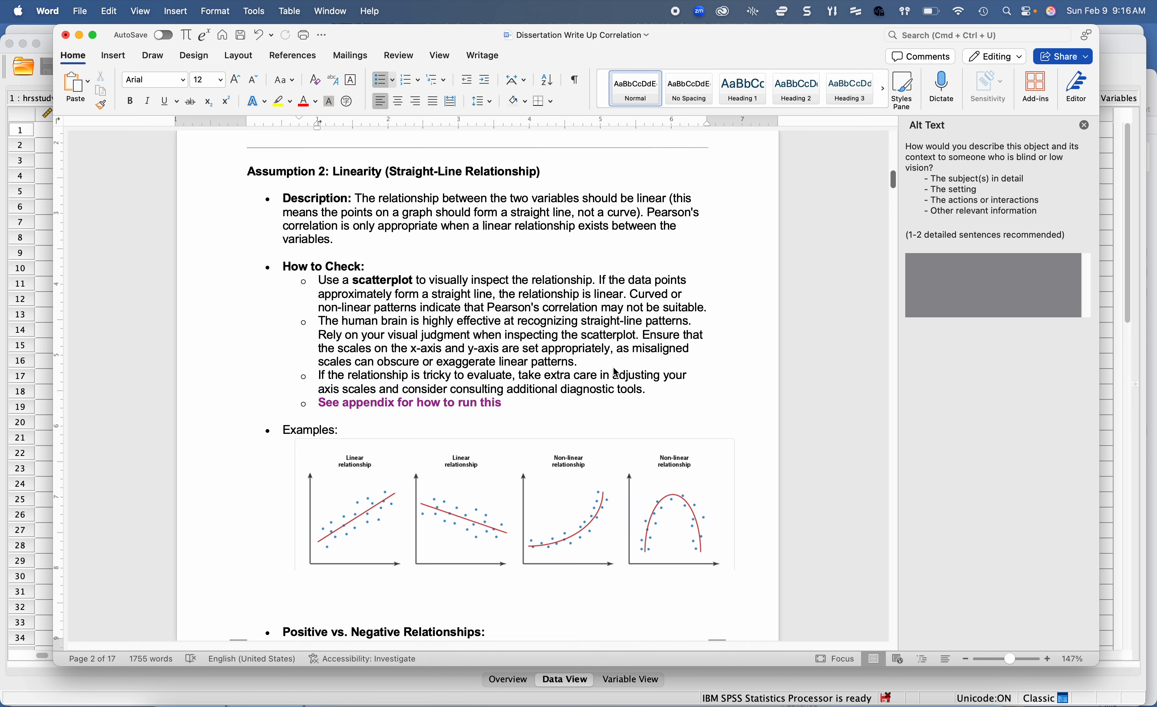
{"action": "scroll", "coordinate": [615, 373], "scroll_direction": "down", "scroll_amount": 3}
{"action": "left_click", "coordinate": [366, 443]}
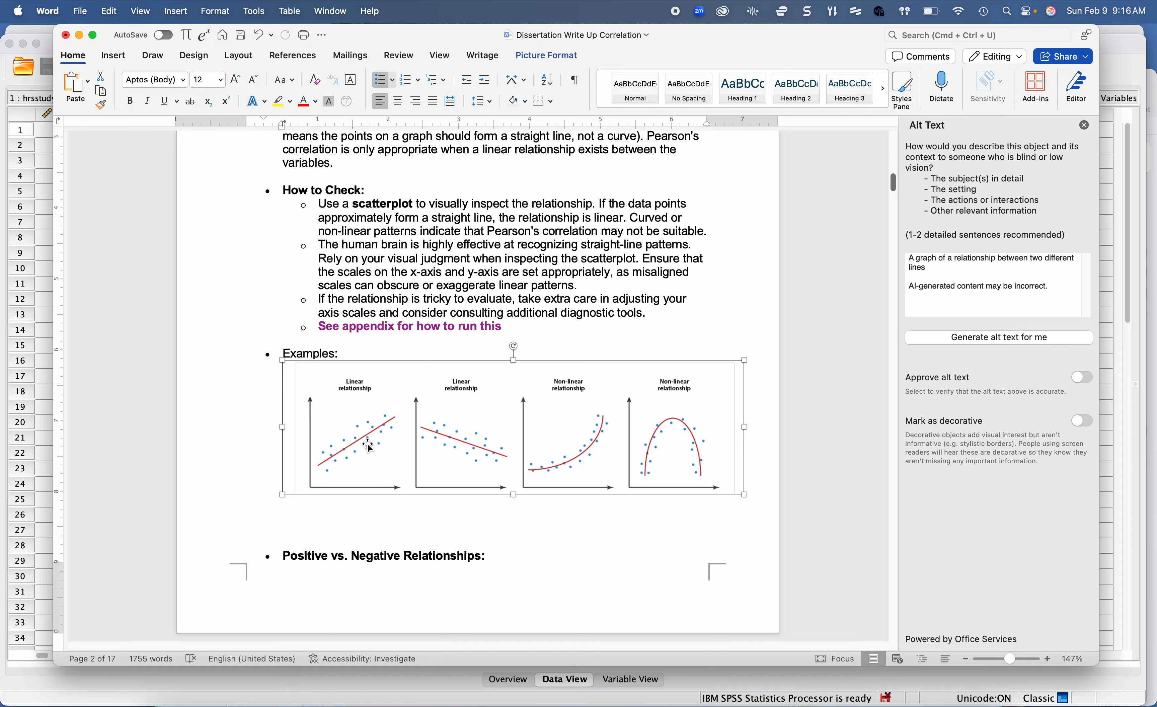
Step: Find the How to Run a Scatterplot appendix in the document and read its Chart Builder instructions
{"action": "scroll", "coordinate": [412, 439], "scroll_direction": "down", "scroll_amount": 10}
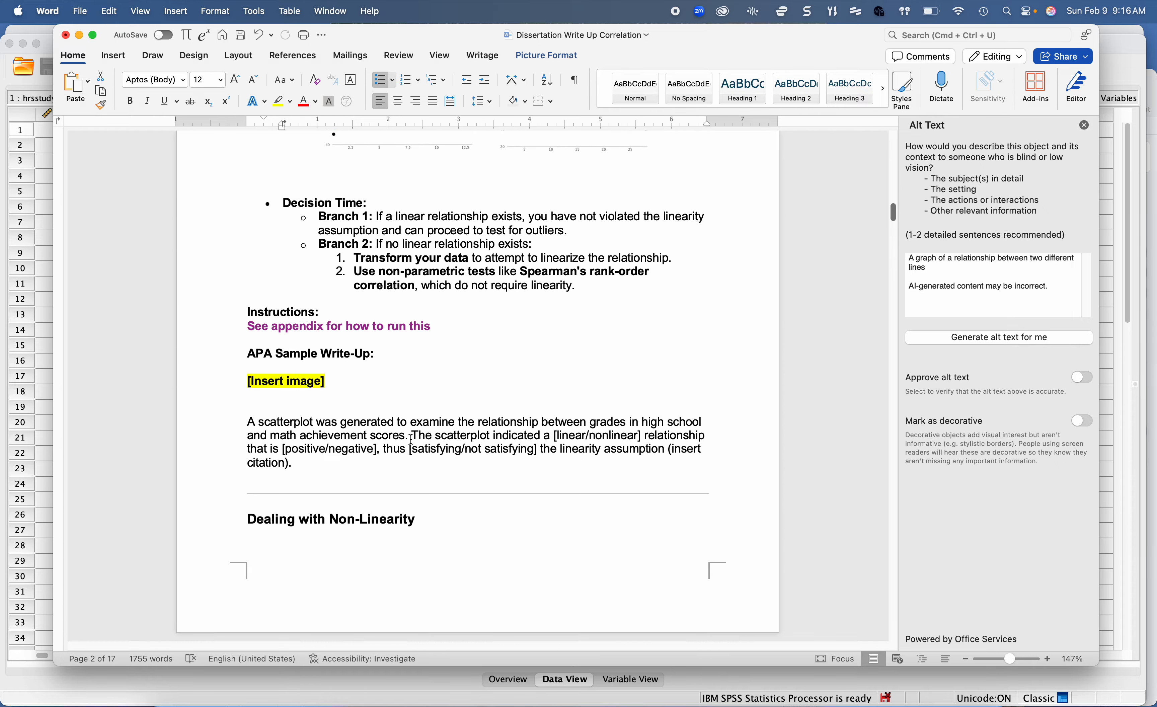
{"action": "scroll", "coordinate": [412, 440], "scroll_direction": "down", "scroll_amount": 20}
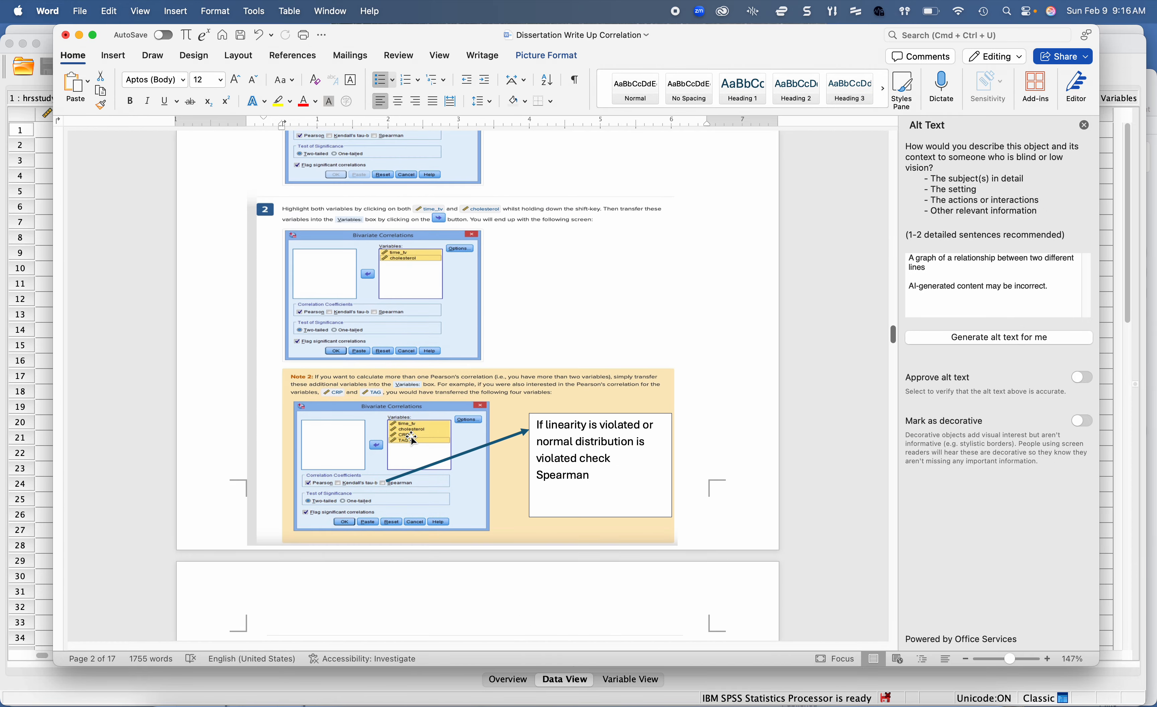
{"action": "scroll", "coordinate": [410, 436], "scroll_direction": "down", "scroll_amount": 20}
{"action": "scroll", "coordinate": [410, 434], "scroll_direction": "down", "scroll_amount": 20}
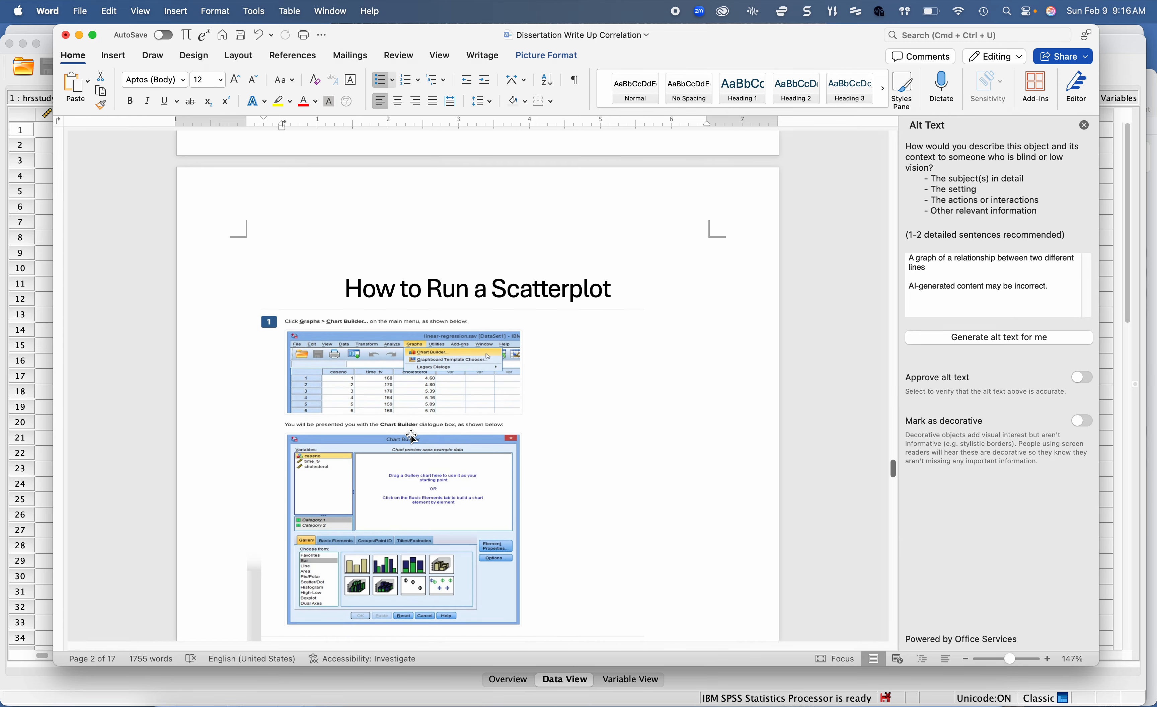
{"action": "scroll", "coordinate": [412, 437], "scroll_direction": "down", "scroll_amount": 5}
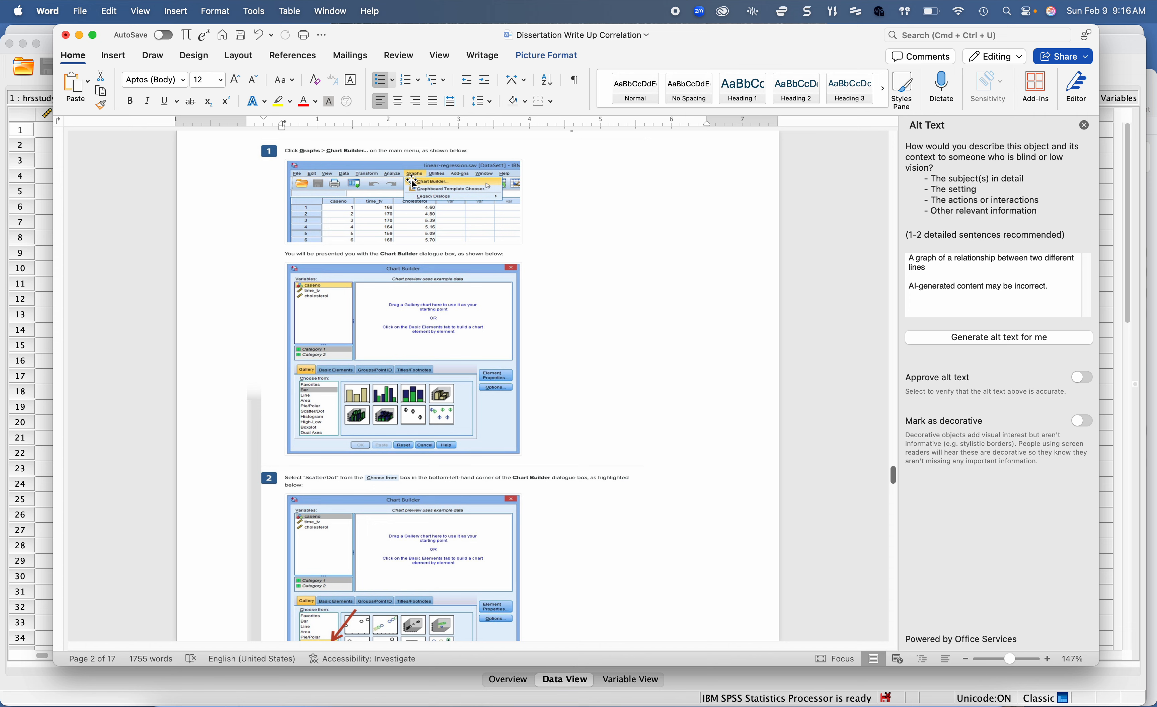
{"action": "scroll", "coordinate": [431, 186], "scroll_direction": "down", "scroll_amount": 5}
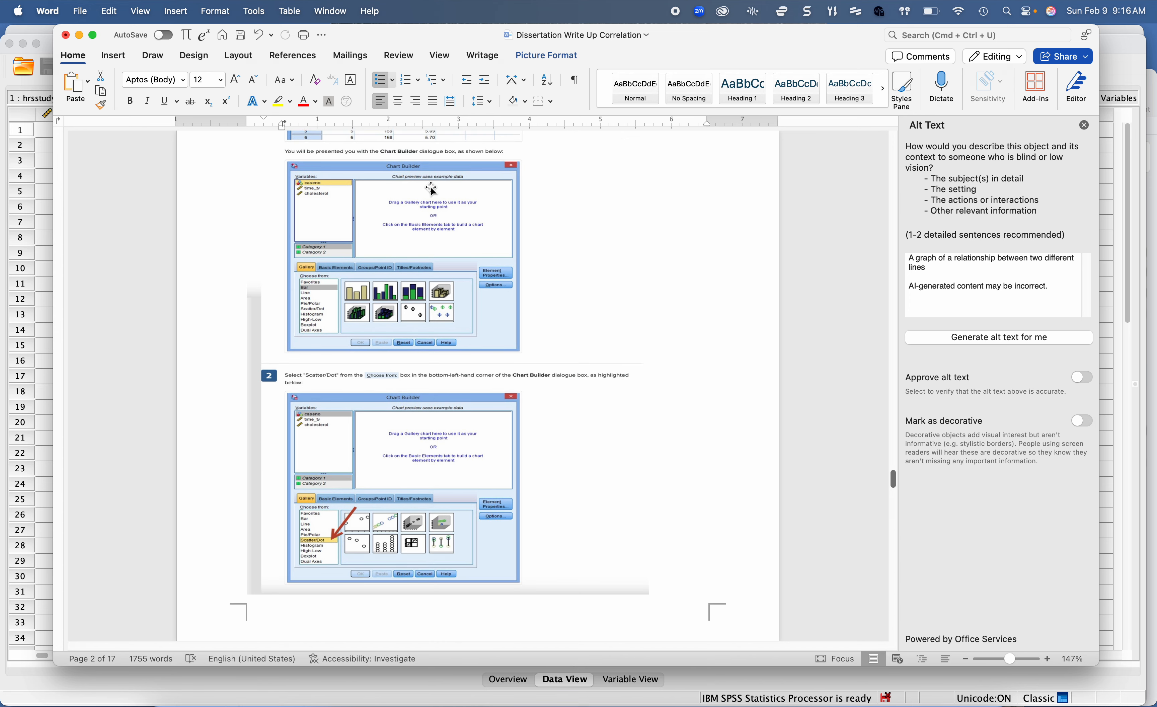
{"action": "scroll", "coordinate": [327, 525], "scroll_direction": "down", "scroll_amount": 15}
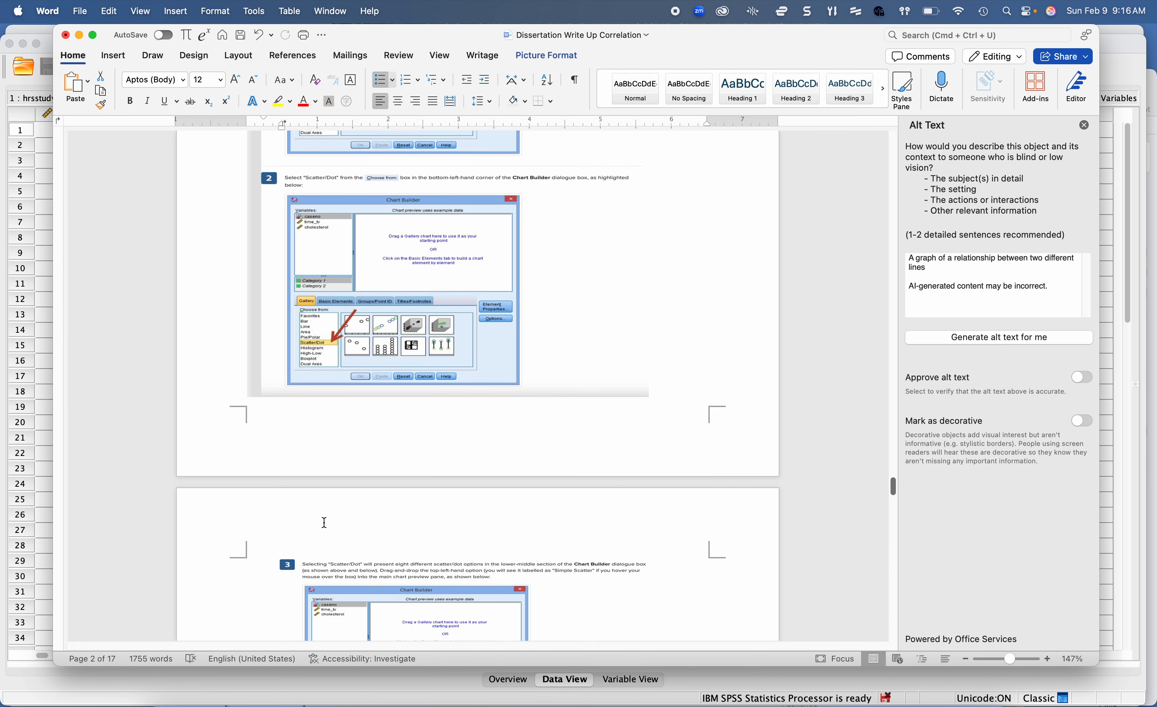
{"action": "scroll", "coordinate": [413, 468], "scroll_direction": "down", "scroll_amount": 12}
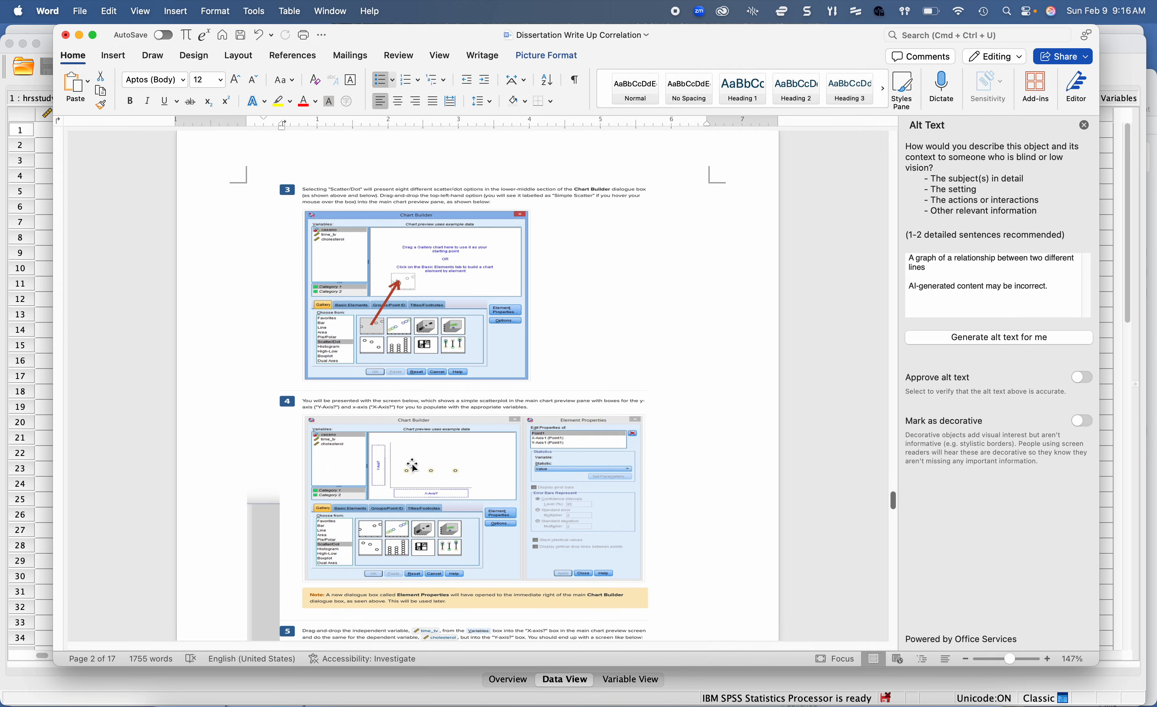
{"action": "scroll", "coordinate": [403, 549], "scroll_direction": "down", "scroll_amount": 20}
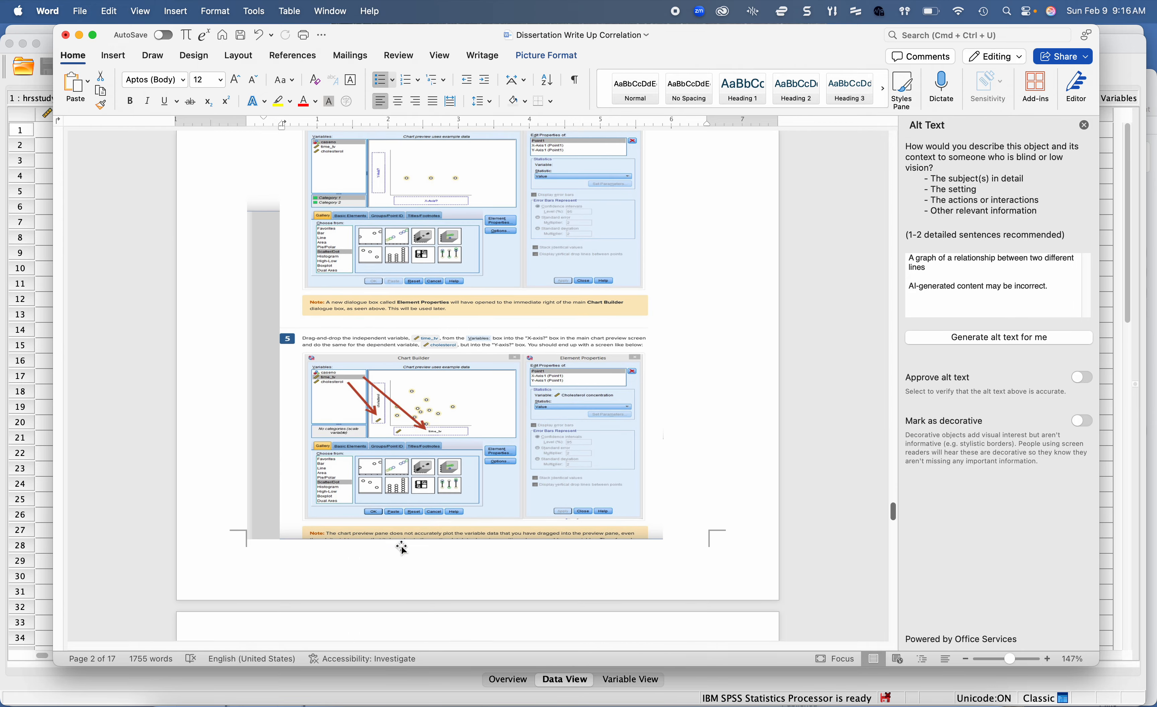
{"action": "scroll", "coordinate": [402, 549], "scroll_direction": "down", "scroll_amount": 15}
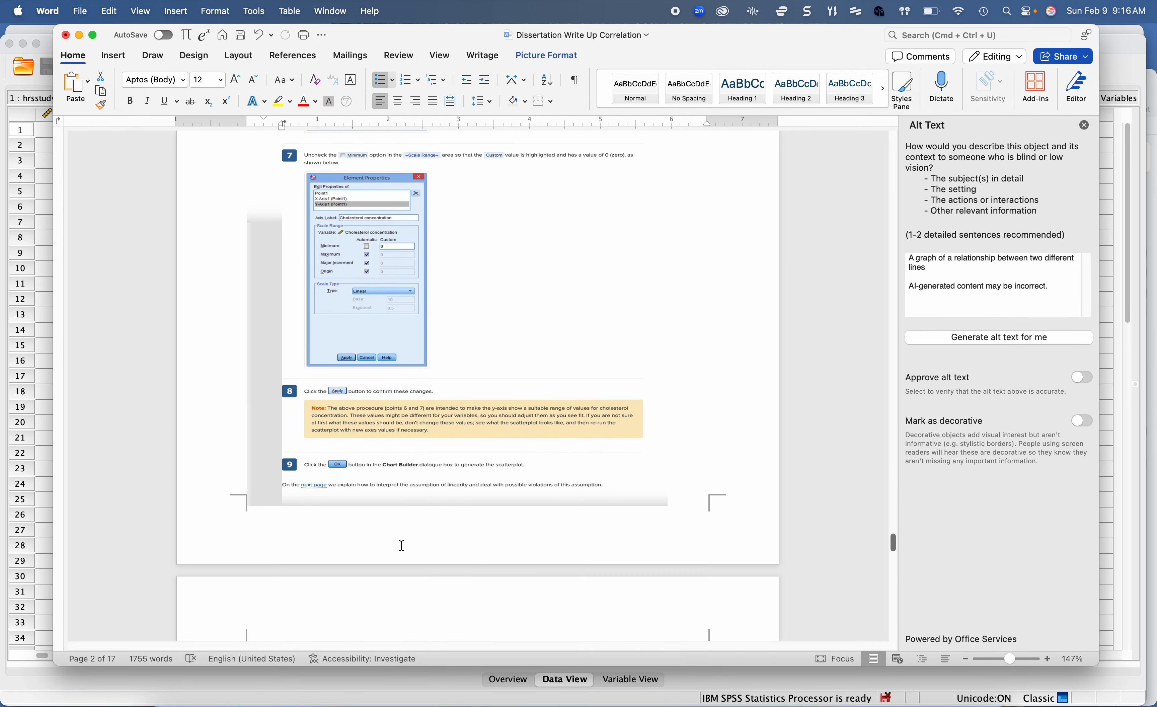
{"action": "scroll", "coordinate": [401, 545], "scroll_direction": "up", "scroll_amount": 12}
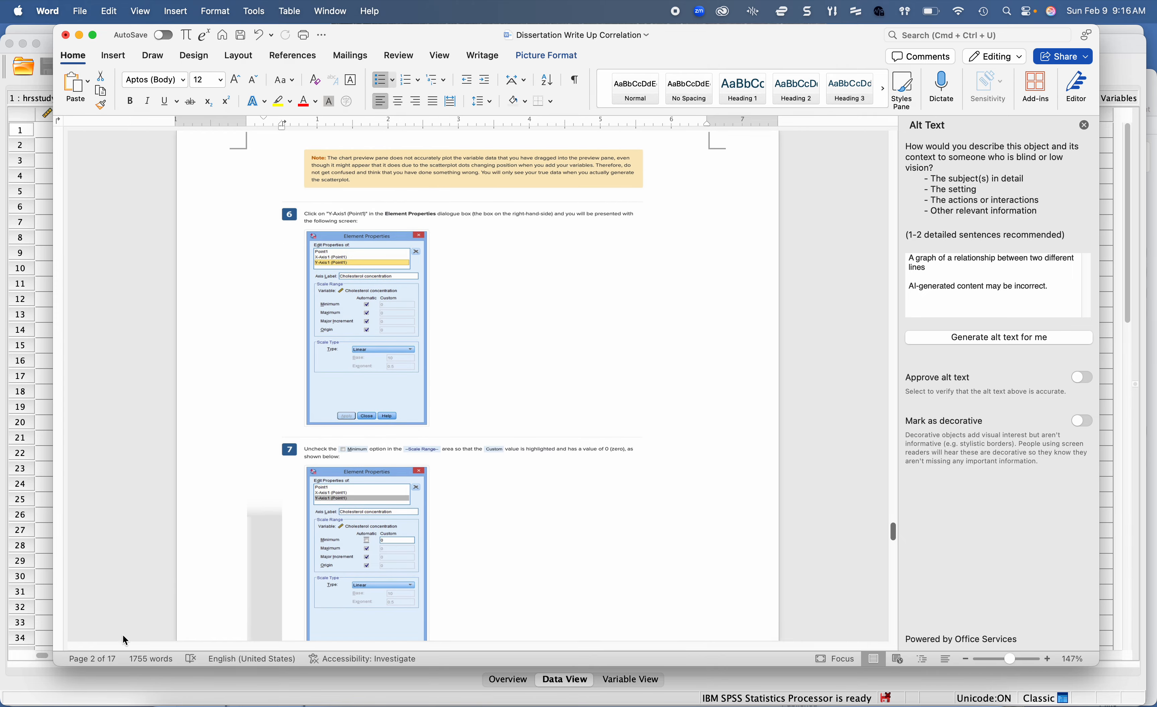
Step: Switch to SPSS Statistics, open the Chart Builder, and add a Scatter Plot from the Scatter/Dot gallery to the chart preview
{"action": "left_click", "coordinate": [77, 677]}
{"action": "left_click", "coordinate": [382, 11]}
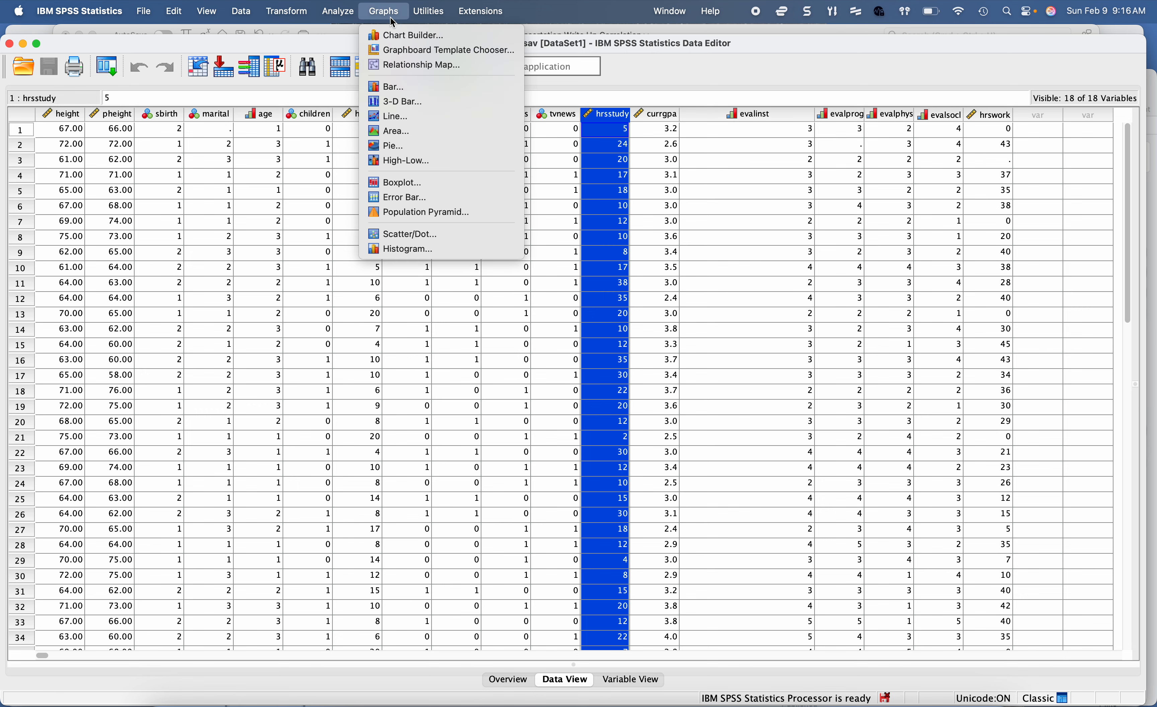
{"action": "left_click", "coordinate": [393, 34]}
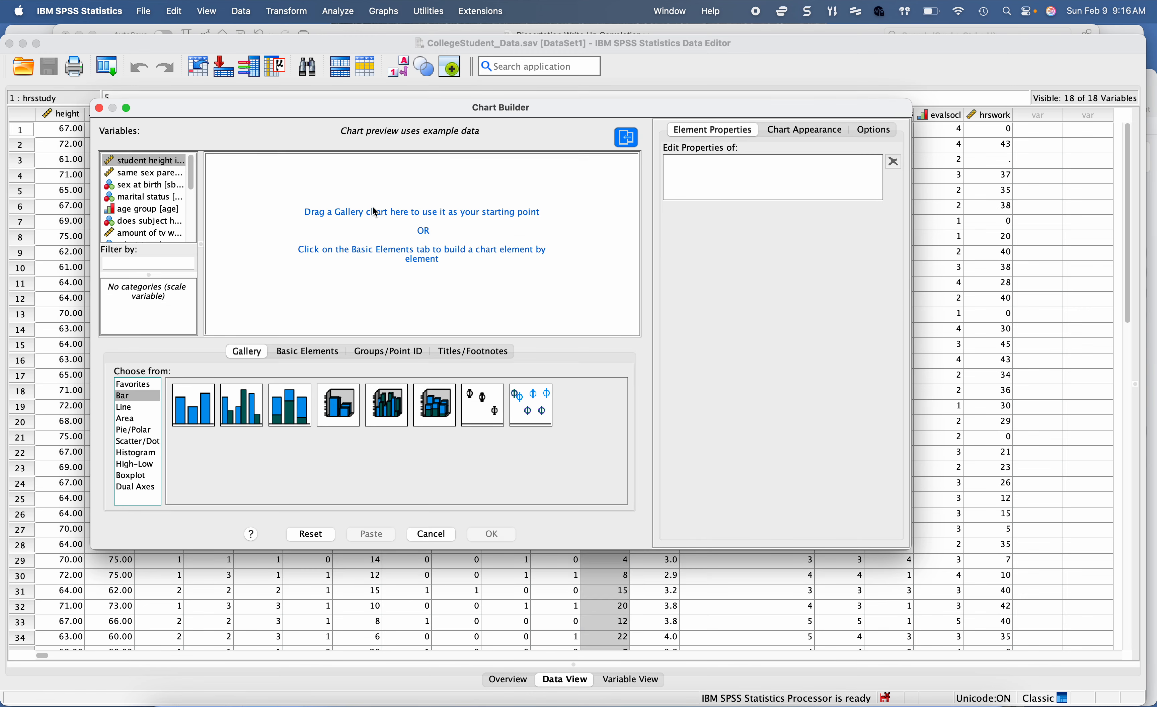
{"action": "left_click", "coordinate": [132, 442]}
{"action": "left_click_drag", "start_coordinate": [186, 416], "coordinate": [329, 266]}
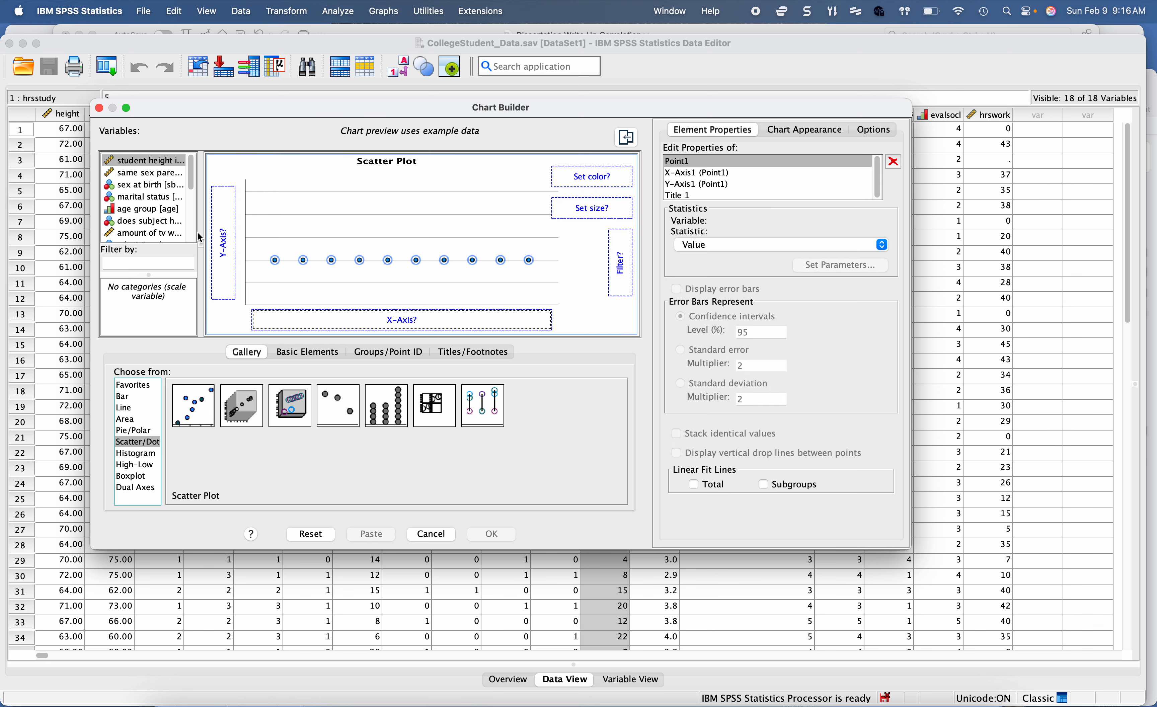
Step: Assign hours of study per week to the scatter plot's Y-axis and student's current gpa to its X-axis
{"action": "scroll", "coordinate": [147, 210], "scroll_direction": "down", "scroll_amount": 3}
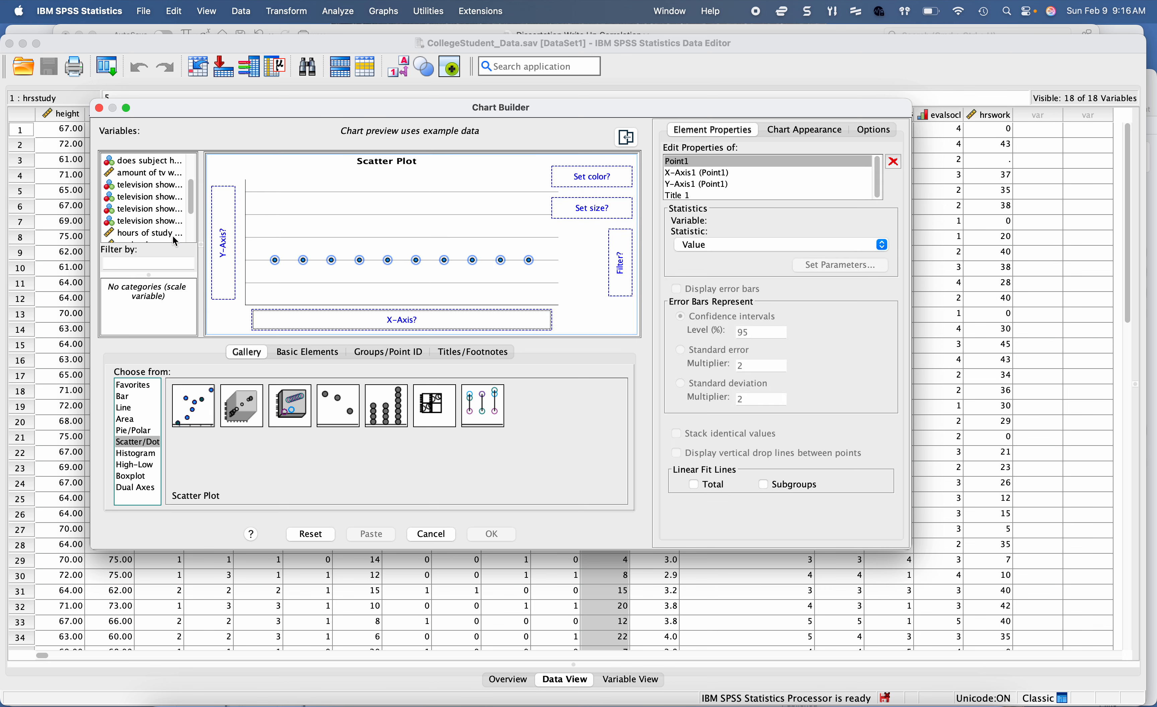
{"action": "left_click_drag", "start_coordinate": [173, 241], "coordinate": [232, 244]}
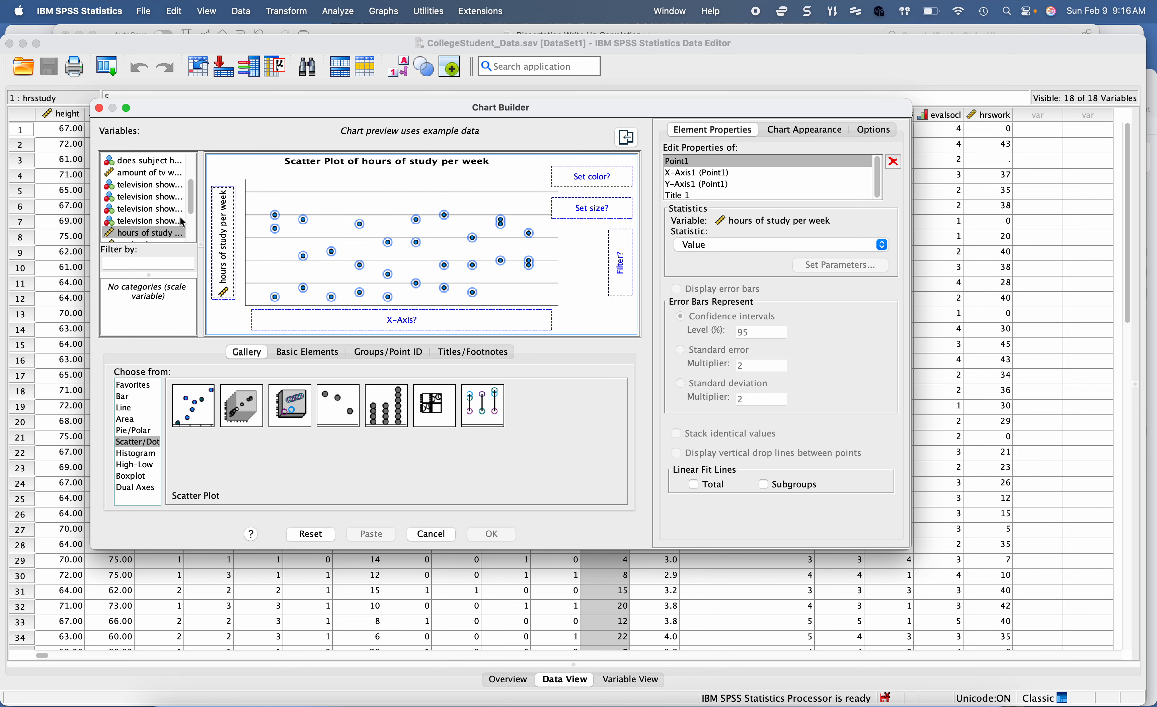
{"action": "scroll", "coordinate": [179, 221], "scroll_direction": "down", "scroll_amount": 2}
{"action": "left_click_drag", "start_coordinate": [143, 209], "coordinate": [284, 317]}
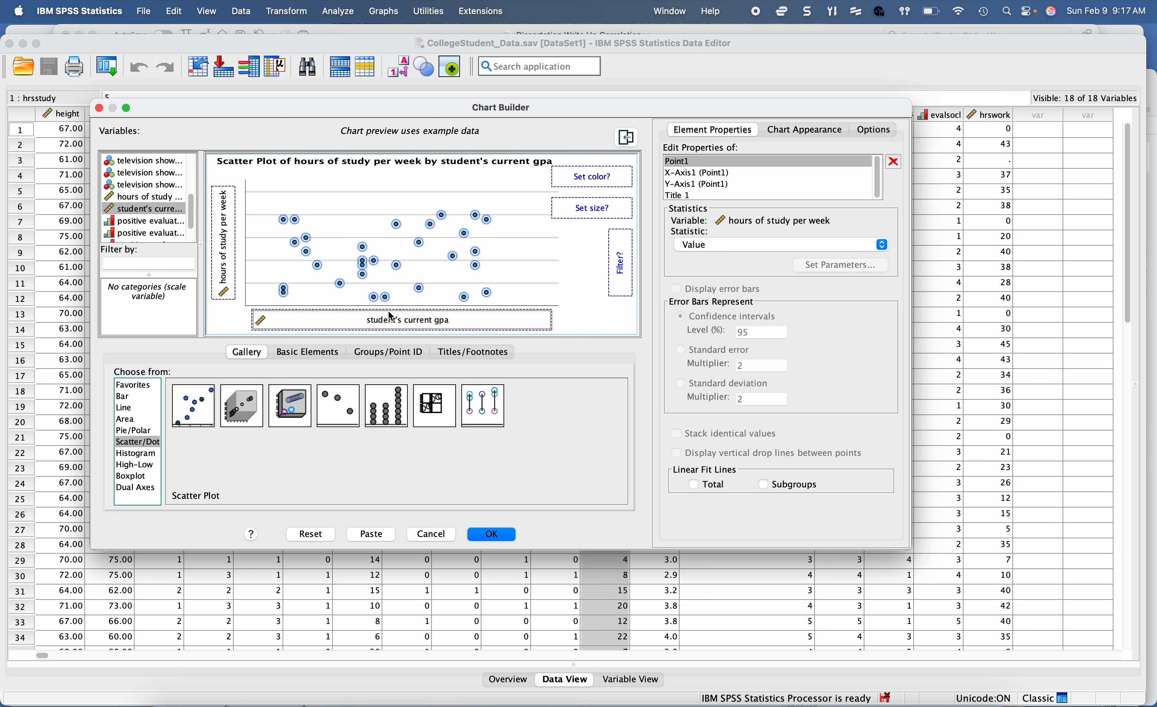
Step: Display the X-axis properties and generate the scatter plot of hours of study per week by student's current gpa
{"action": "left_click", "coordinate": [734, 175]}
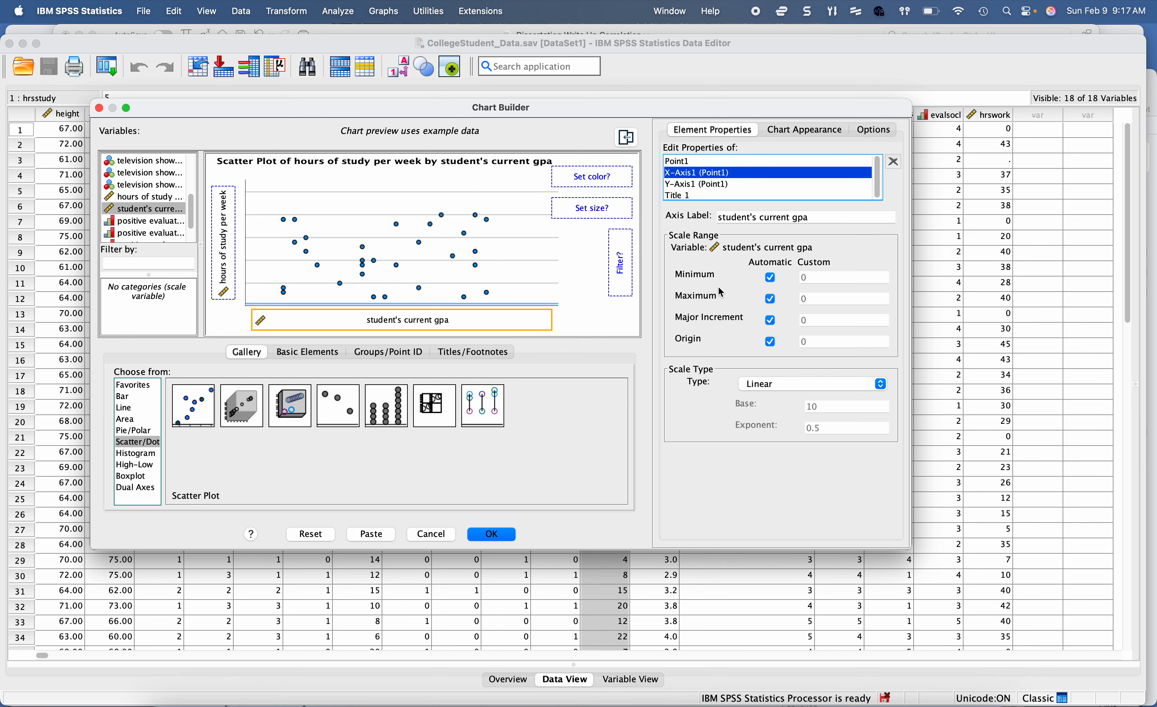
{"action": "left_click", "coordinate": [500, 533]}
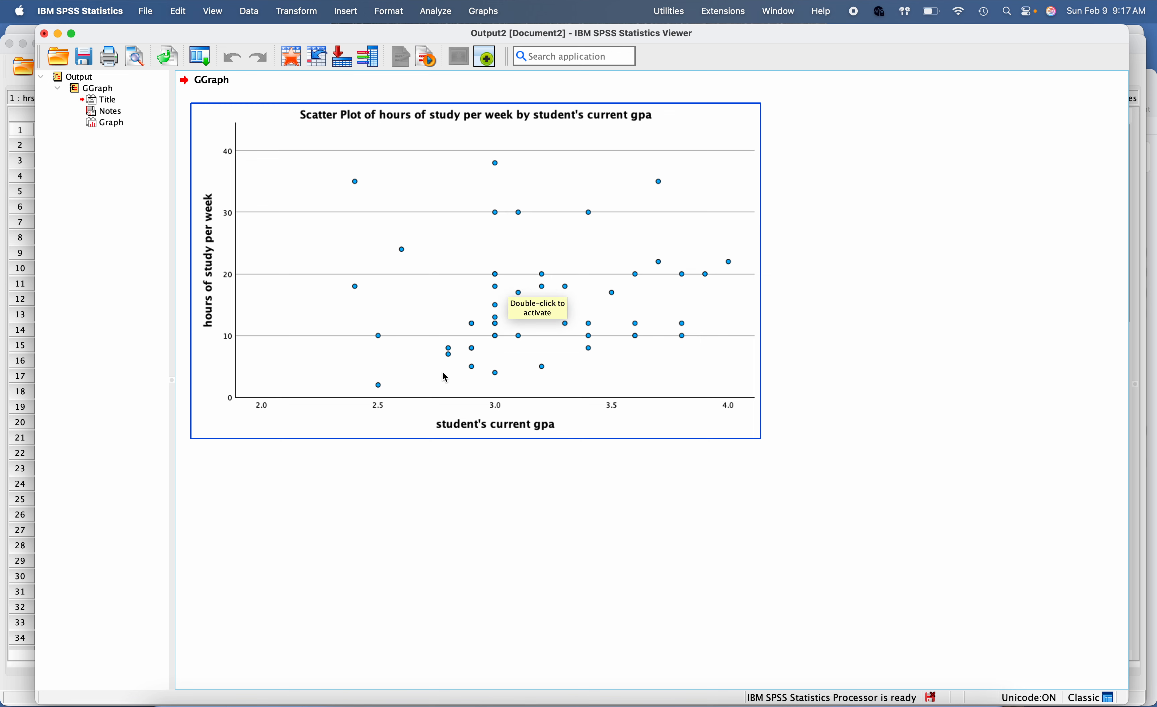
{"action": "left_click", "coordinate": [473, 80]}
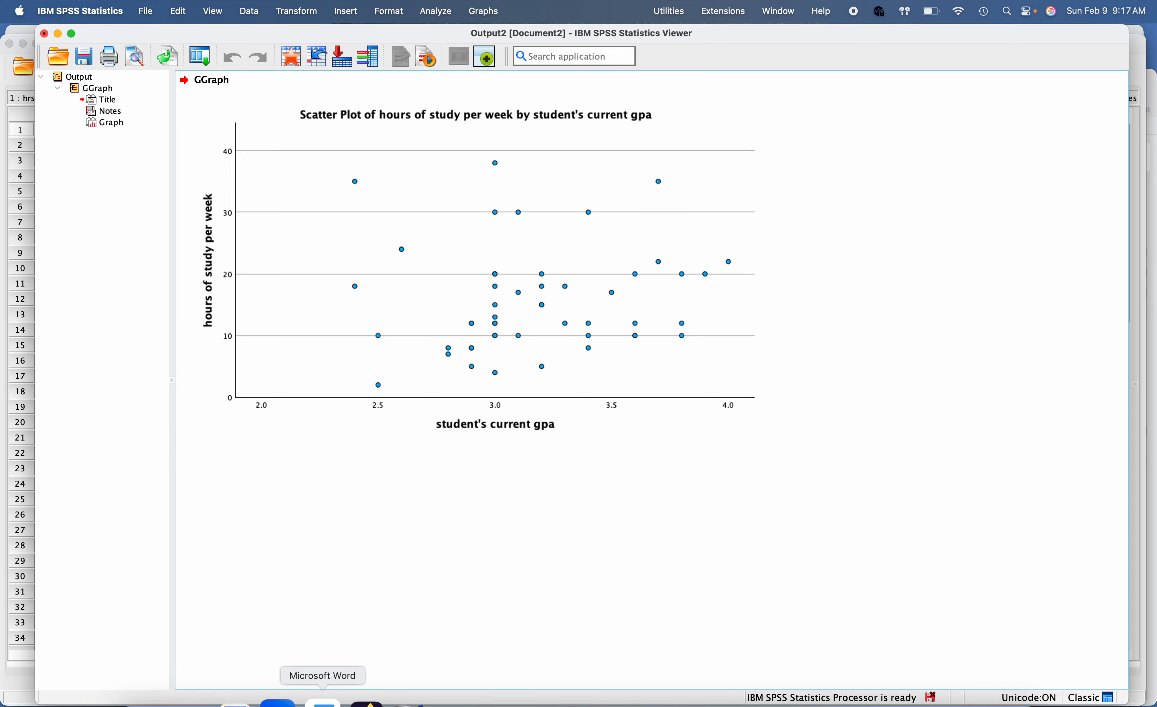
Step: Switch to Word and read the scatterplot appendix steps on Y-axis scale range and generating the chart
{"action": "left_click", "coordinate": [318, 691]}
{"action": "scroll", "coordinate": [435, 429], "scroll_direction": "down", "scroll_amount": 6}
{"action": "scroll", "coordinate": [417, 361], "scroll_direction": "up", "scroll_amount": 6}
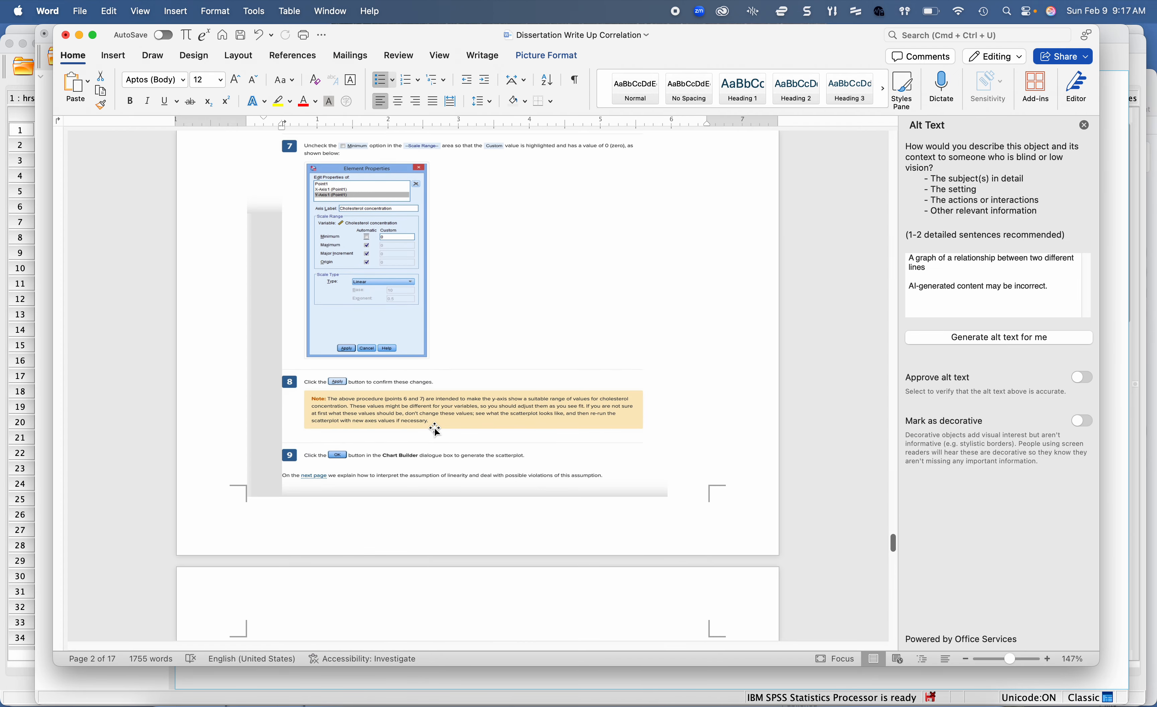
{"action": "scroll", "coordinate": [413, 351], "scroll_direction": "up", "scroll_amount": 5}
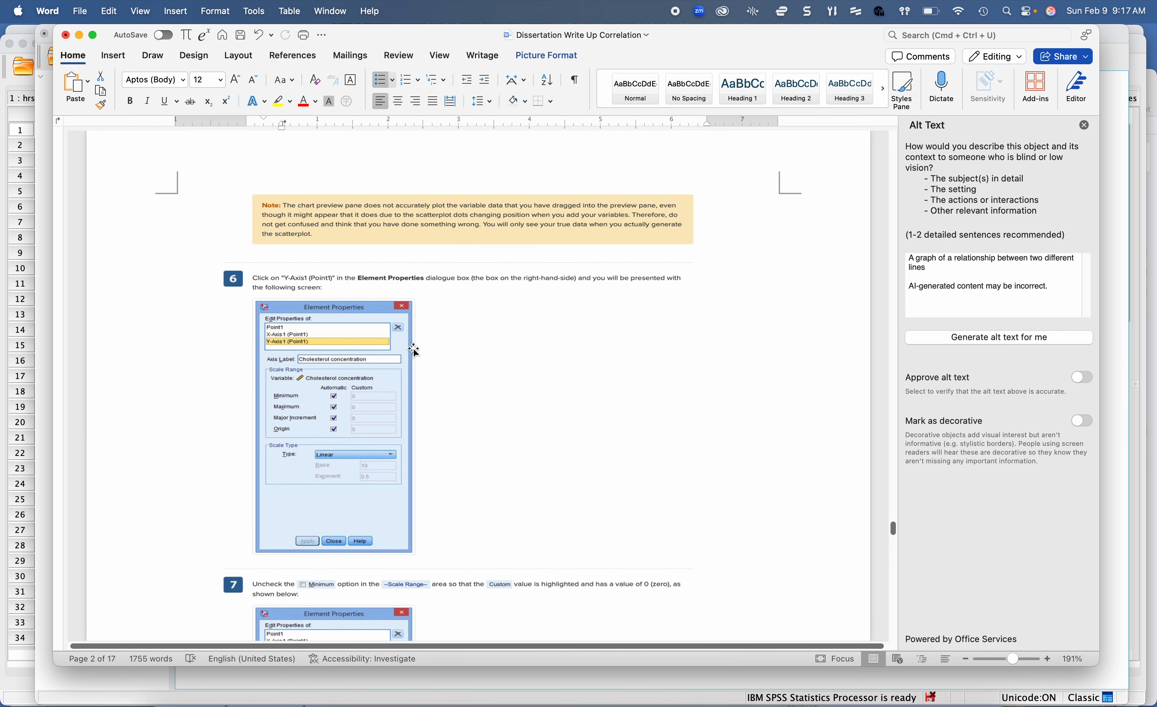
{"action": "scroll", "coordinate": [414, 350], "scroll_direction": "down", "scroll_amount": 3}
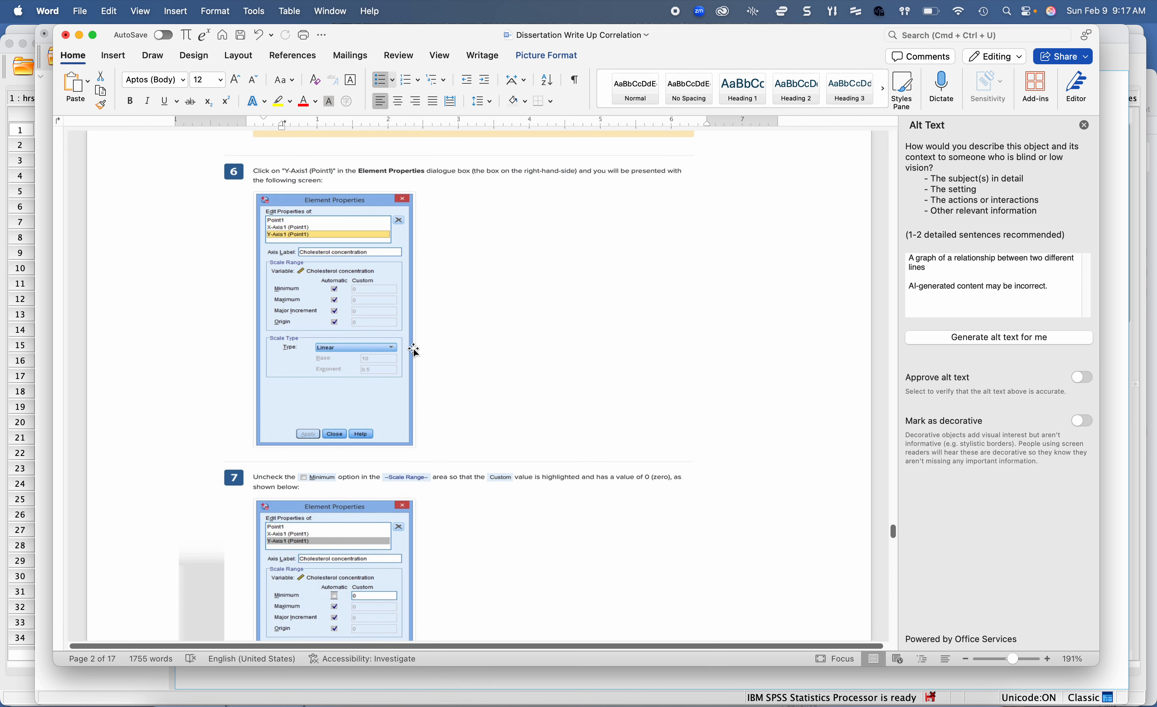
{"action": "scroll", "coordinate": [414, 350], "scroll_direction": "down", "scroll_amount": 5}
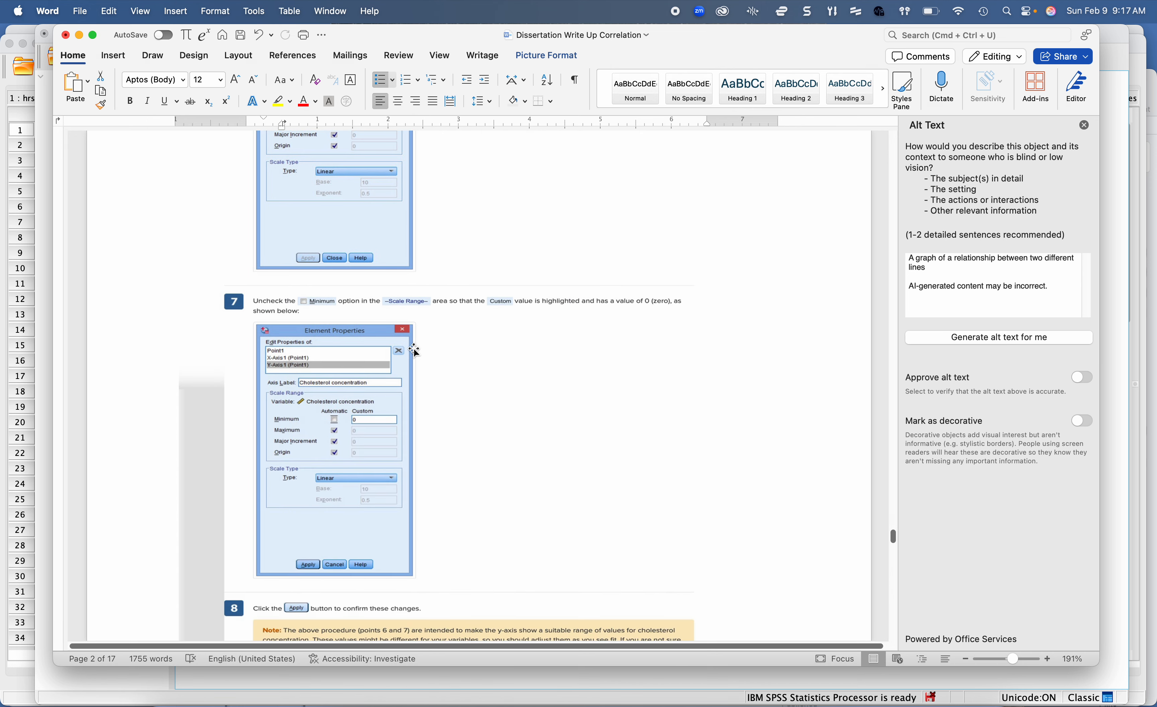
{"action": "scroll", "coordinate": [414, 350], "scroll_direction": "up", "scroll_amount": 4}
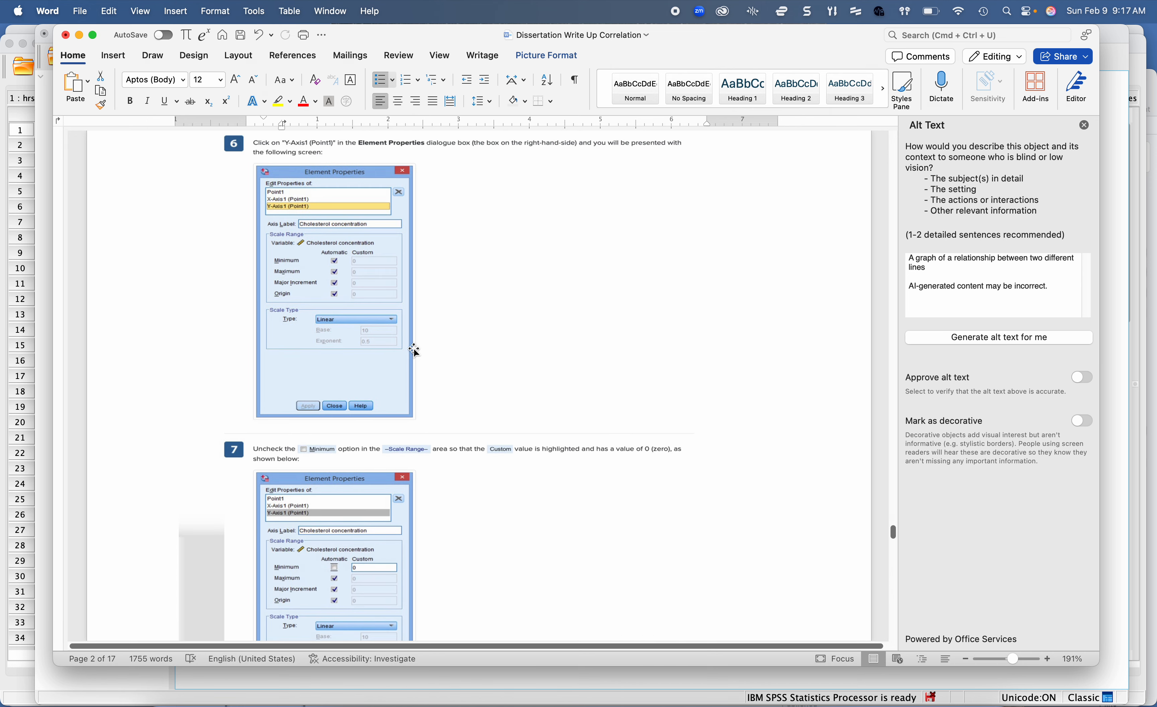
{"action": "scroll", "coordinate": [414, 350], "scroll_direction": "up", "scroll_amount": 3}
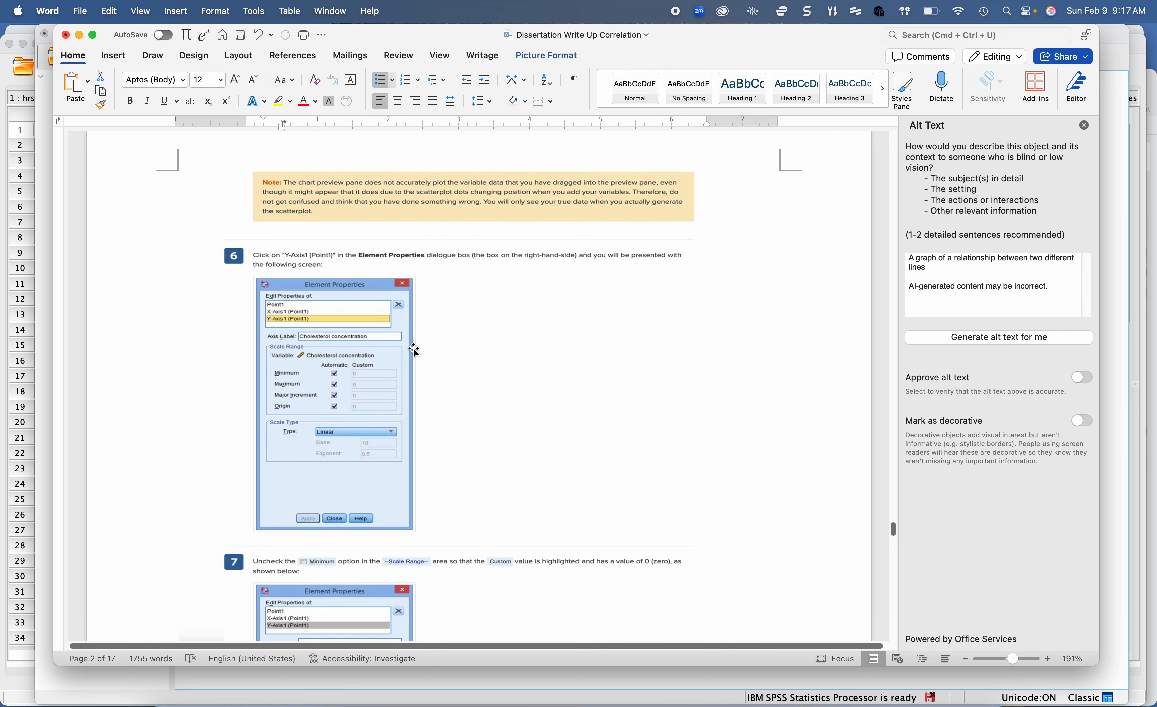
{"action": "scroll", "coordinate": [414, 351], "scroll_direction": "up", "scroll_amount": 9}
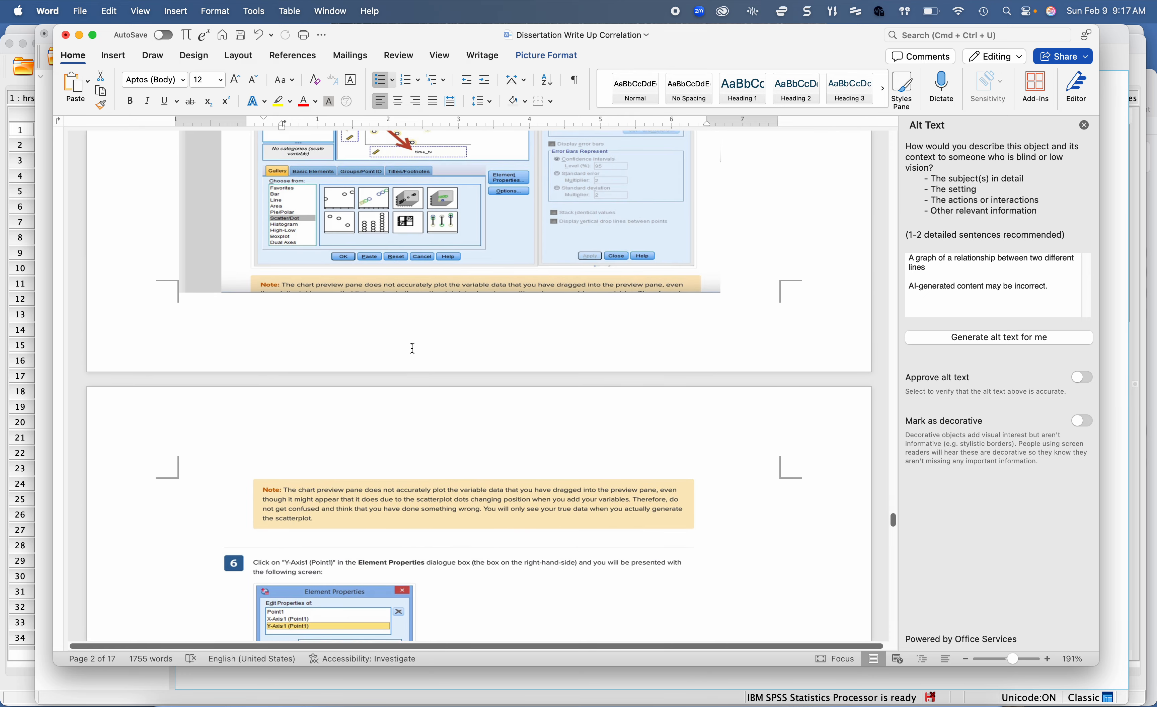
{"action": "scroll", "coordinate": [413, 348], "scroll_direction": "up", "scroll_amount": 2}
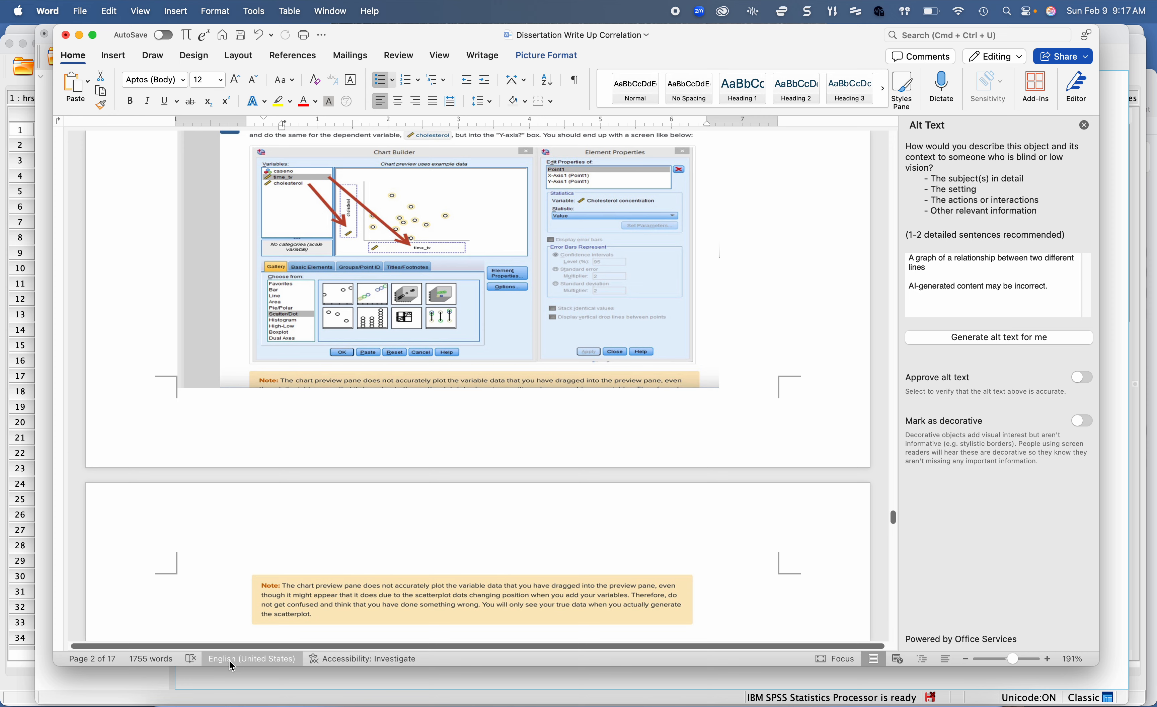
Step: Switch to SPSS Statistics, move the output window with the scatter plot lower, and bring the Data Editor to the front
{"action": "left_click", "coordinate": [689, 690]}
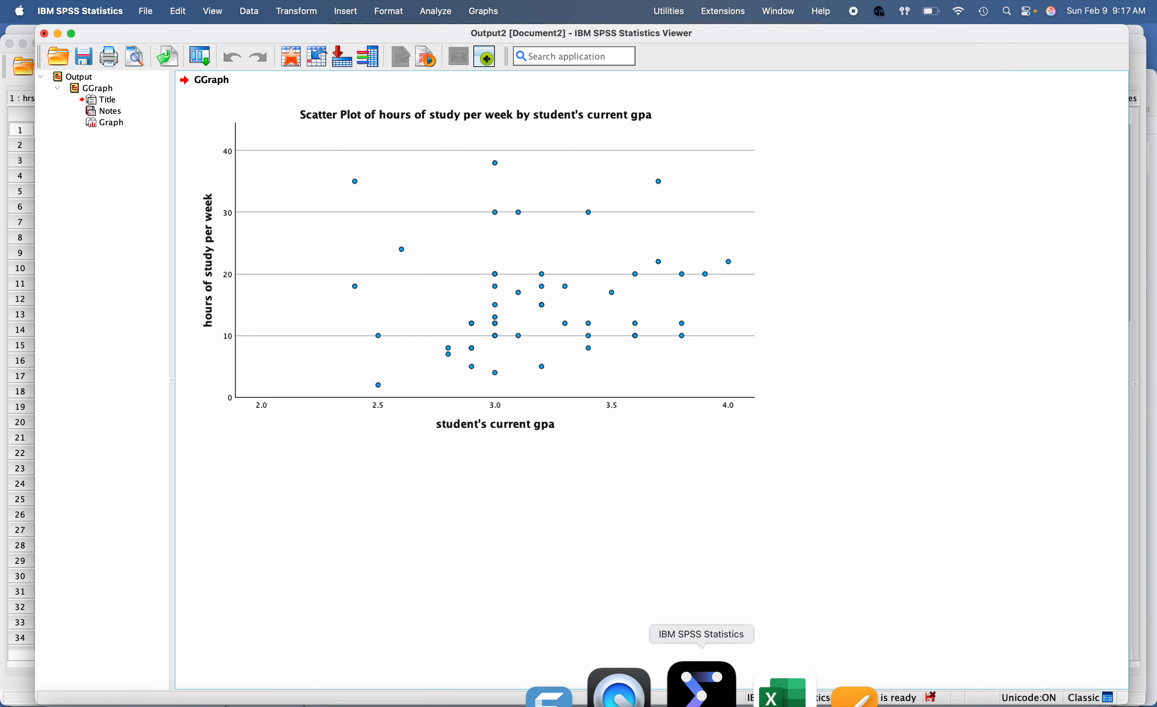
{"action": "left_click", "coordinate": [625, 337]}
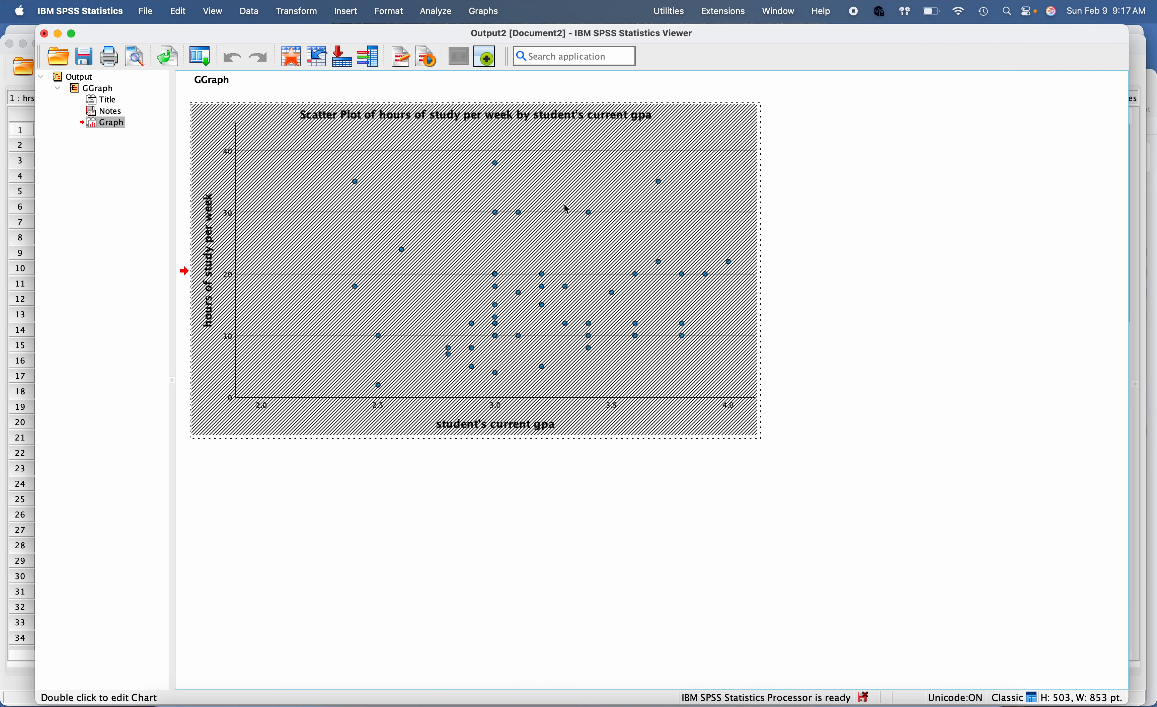
{"action": "left_click_drag", "start_coordinate": [536, 37], "coordinate": [537, 166]}
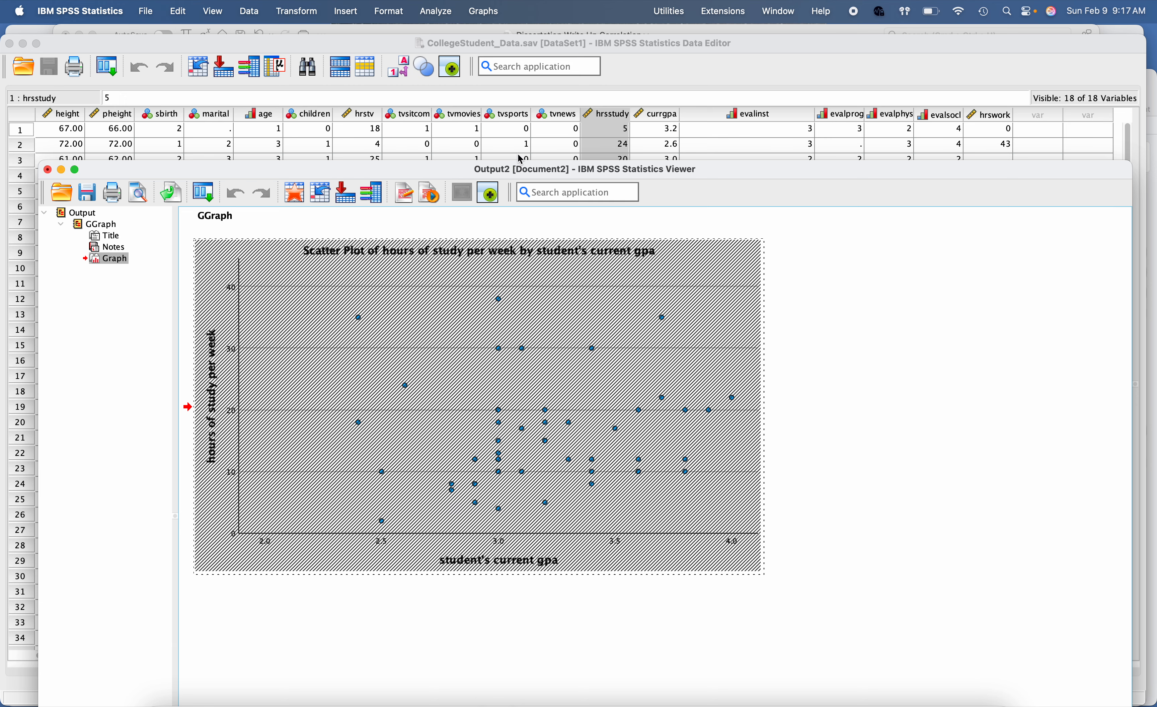
{"action": "left_click", "coordinate": [517, 50]}
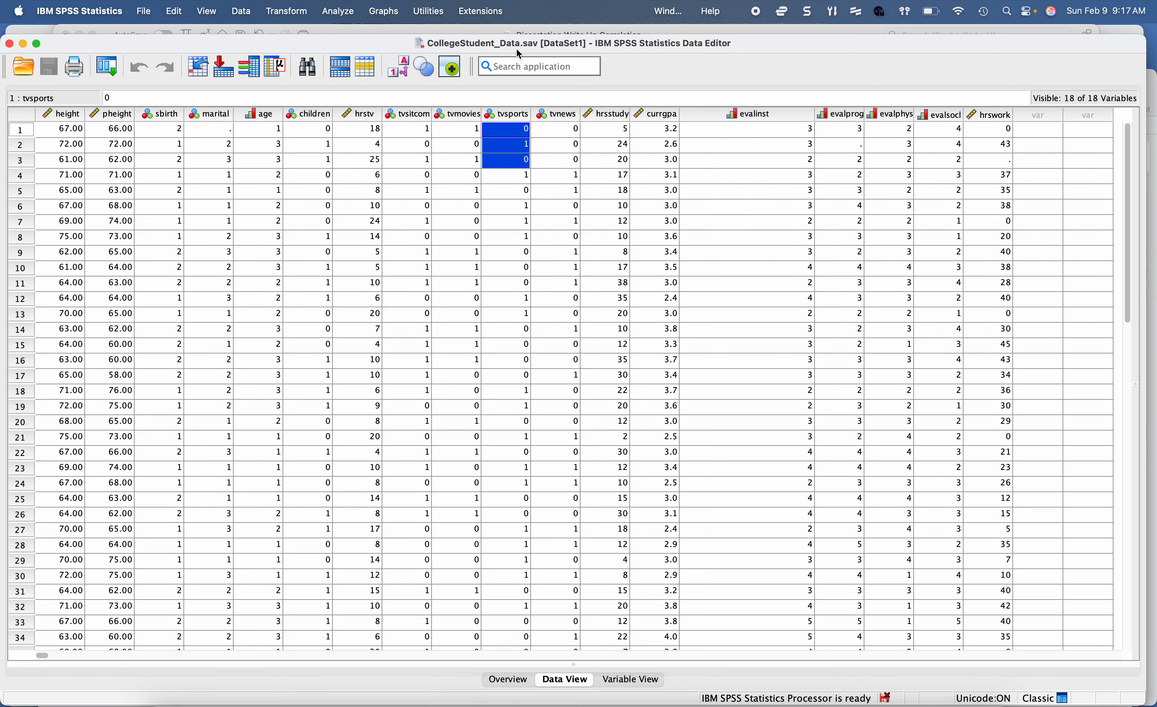
Step: Switch to Word and find the linear and non-linear relationship example plots in the linearity section
{"action": "left_click", "coordinate": [565, 32]}
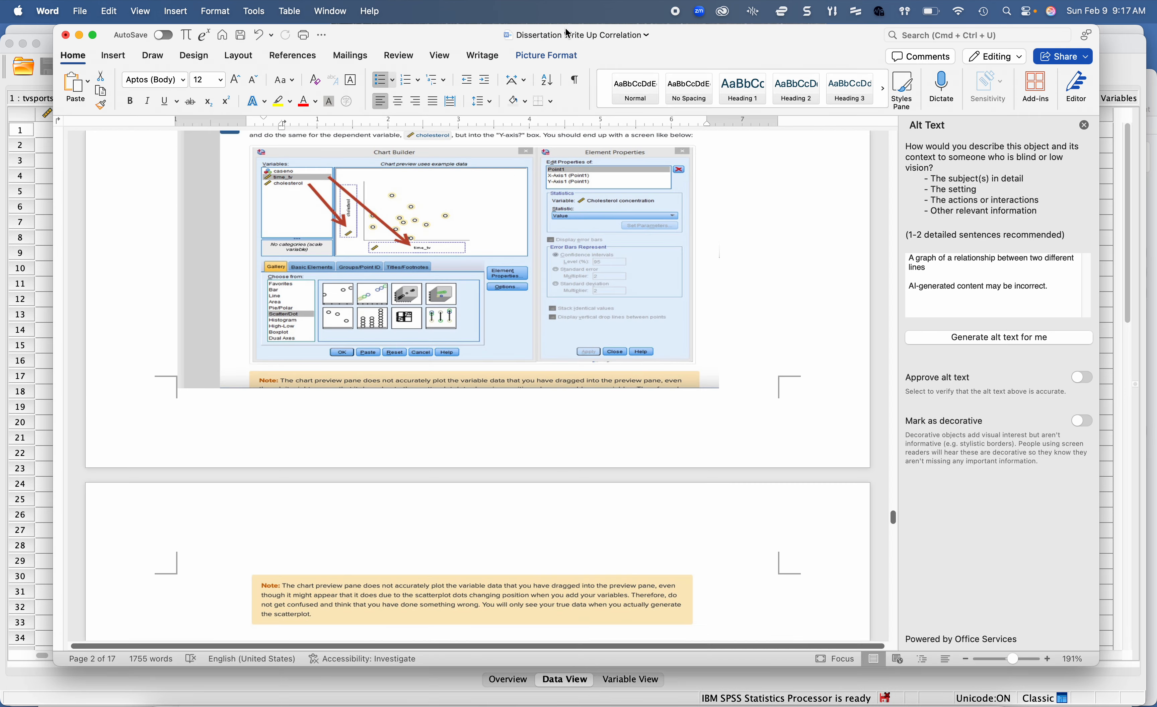
{"action": "left_click", "coordinate": [46, 382]}
{"action": "left_click", "coordinate": [324, 700]}
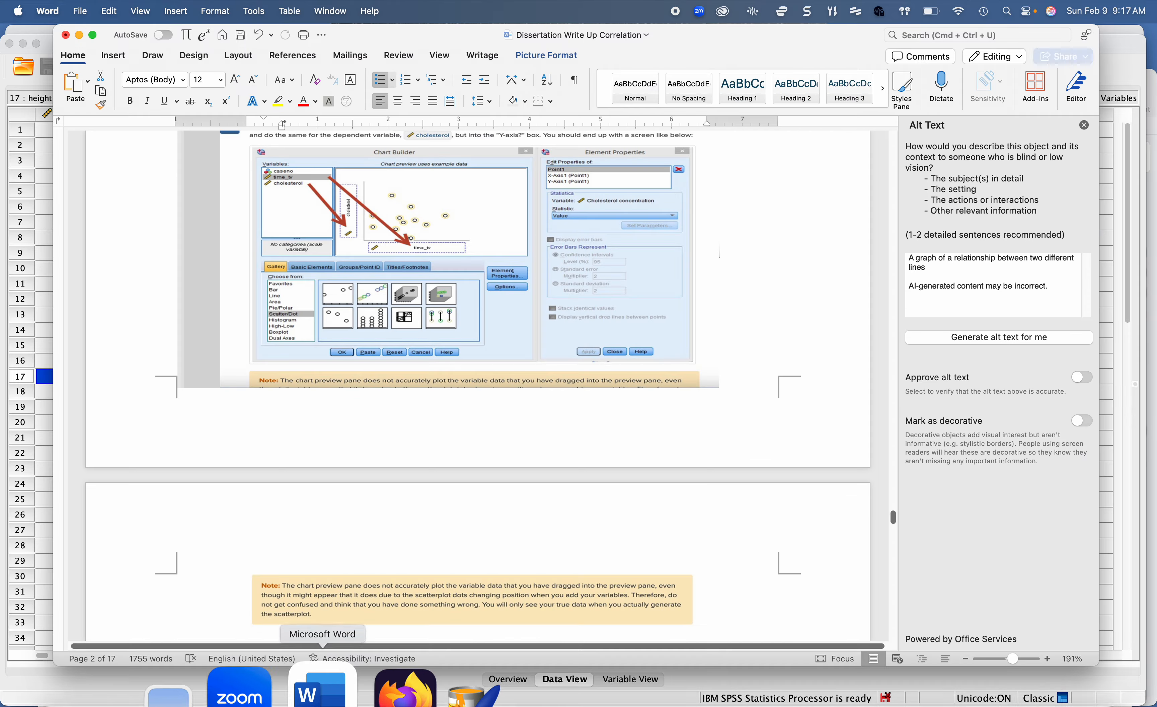
{"action": "scroll", "coordinate": [353, 418], "scroll_direction": "up", "scroll_amount": 20}
{"action": "scroll", "coordinate": [353, 419], "scroll_direction": "up", "scroll_amount": 20}
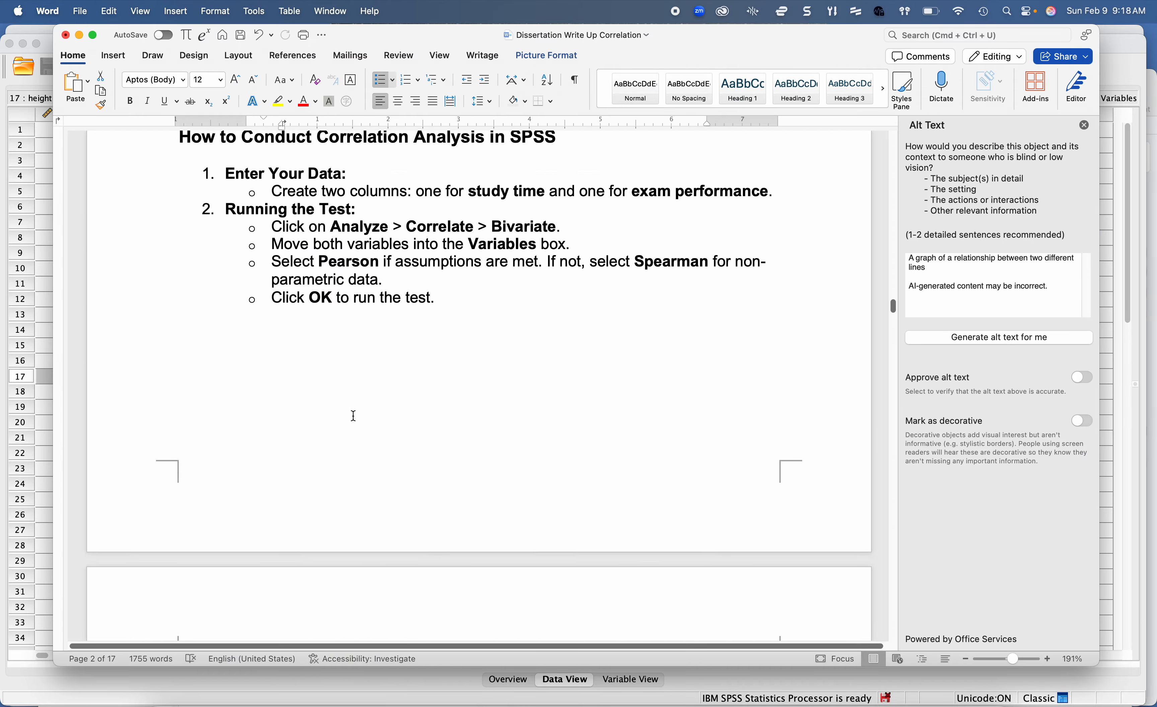
{"action": "scroll", "coordinate": [354, 419], "scroll_direction": "up", "scroll_amount": 20}
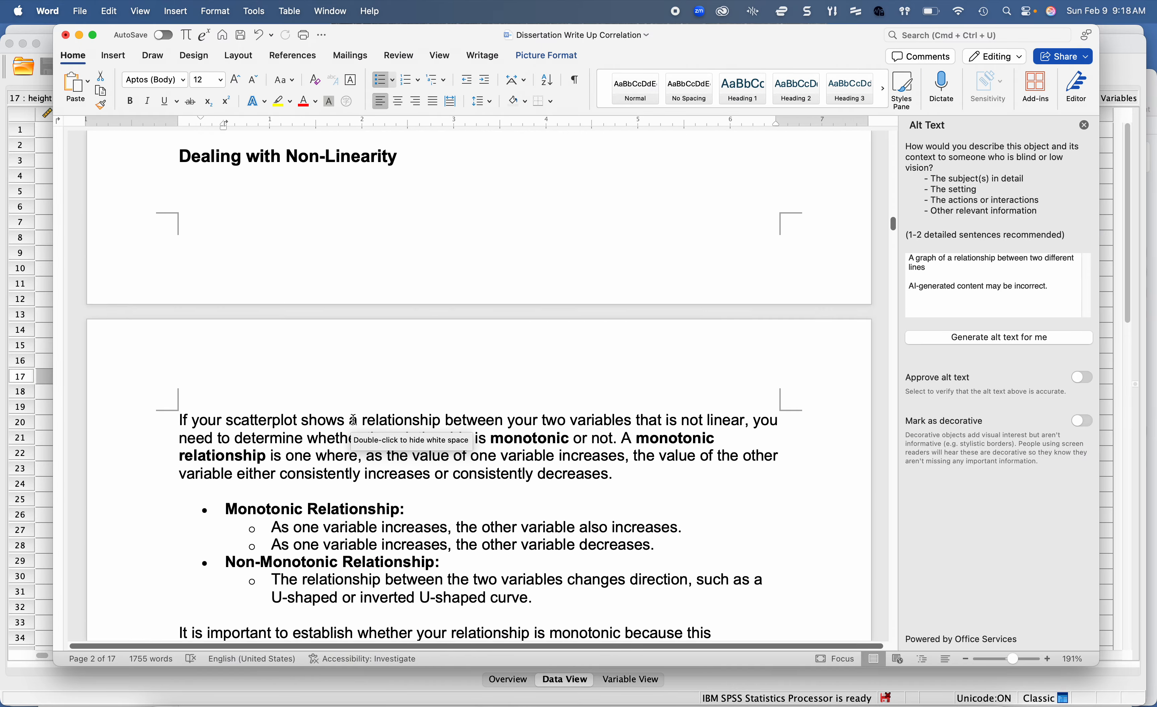
{"action": "scroll", "coordinate": [354, 418], "scroll_direction": "up", "scroll_amount": 8}
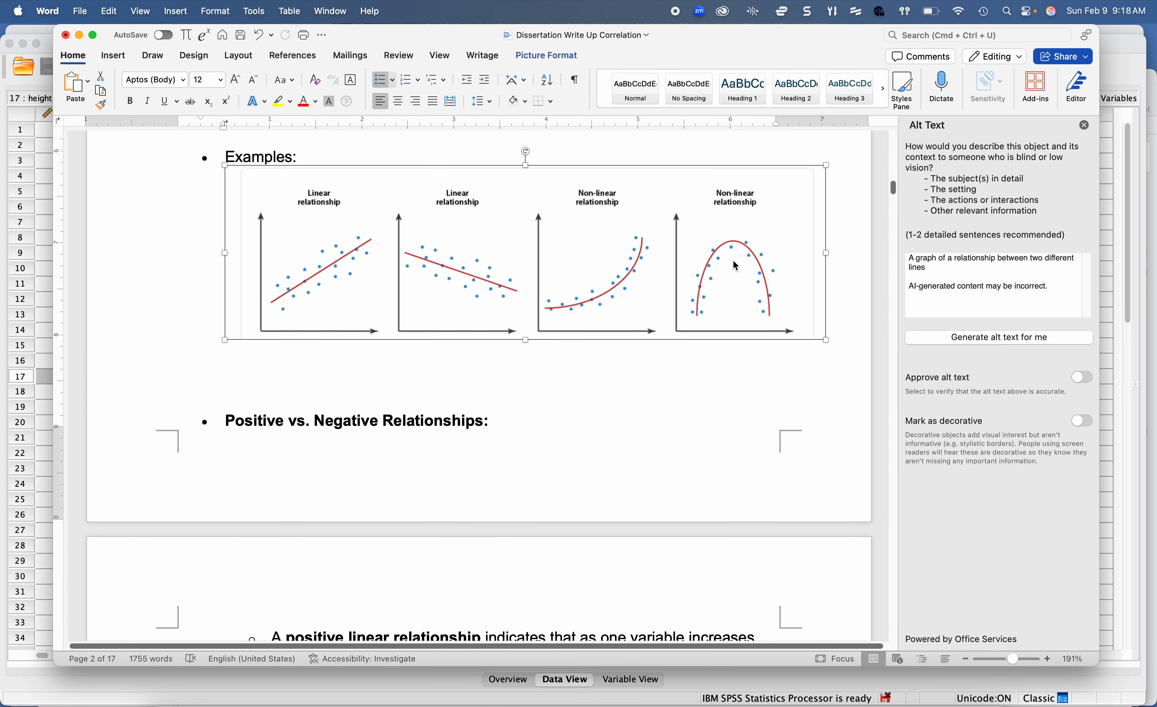
Step: Switch to the SPSS Data Editor and generate the study hours by GPA scatter plot again from the Chart Builder
{"action": "mouse_move", "coordinate": [562, 691]}
{"action": "left_click", "coordinate": [725, 691]}
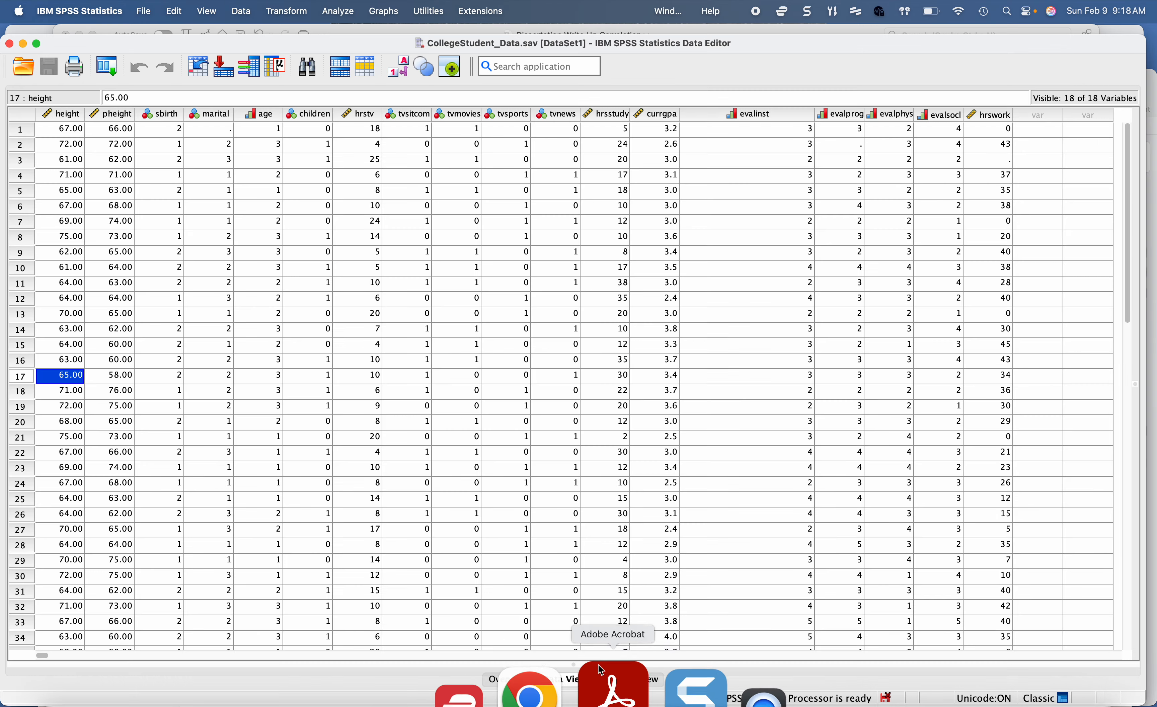
{"action": "left_click_drag", "start_coordinate": [603, 50], "coordinate": [609, 15]}
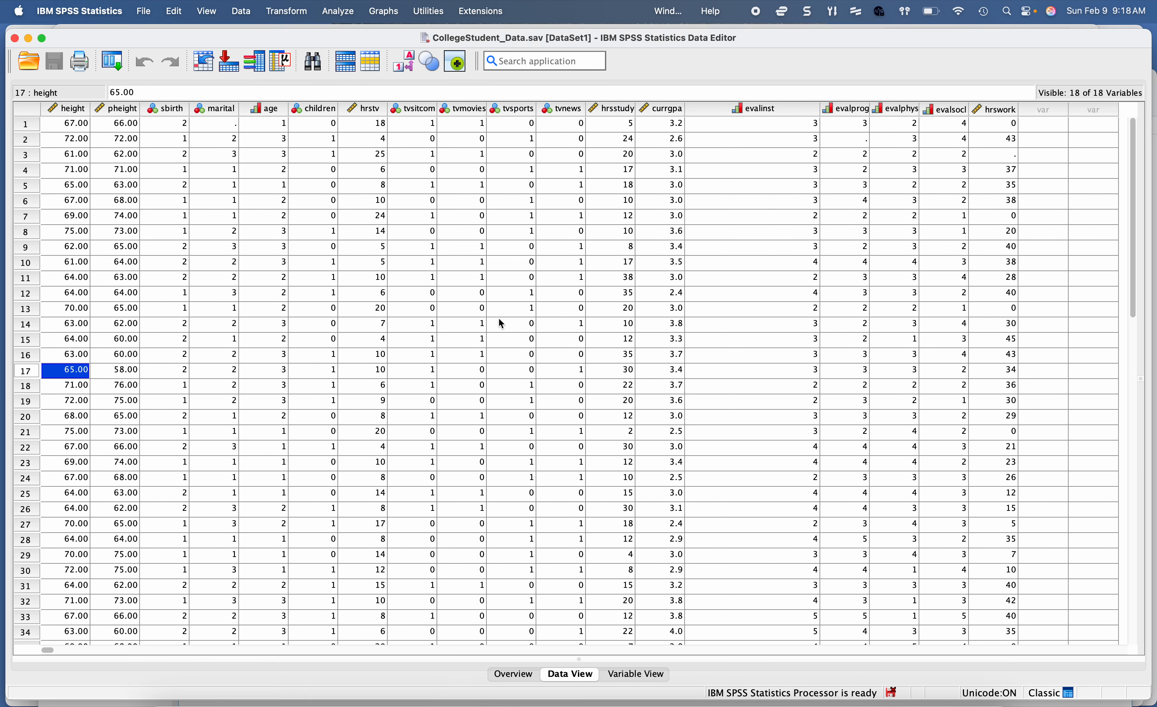
{"action": "left_click", "coordinate": [383, 10]}
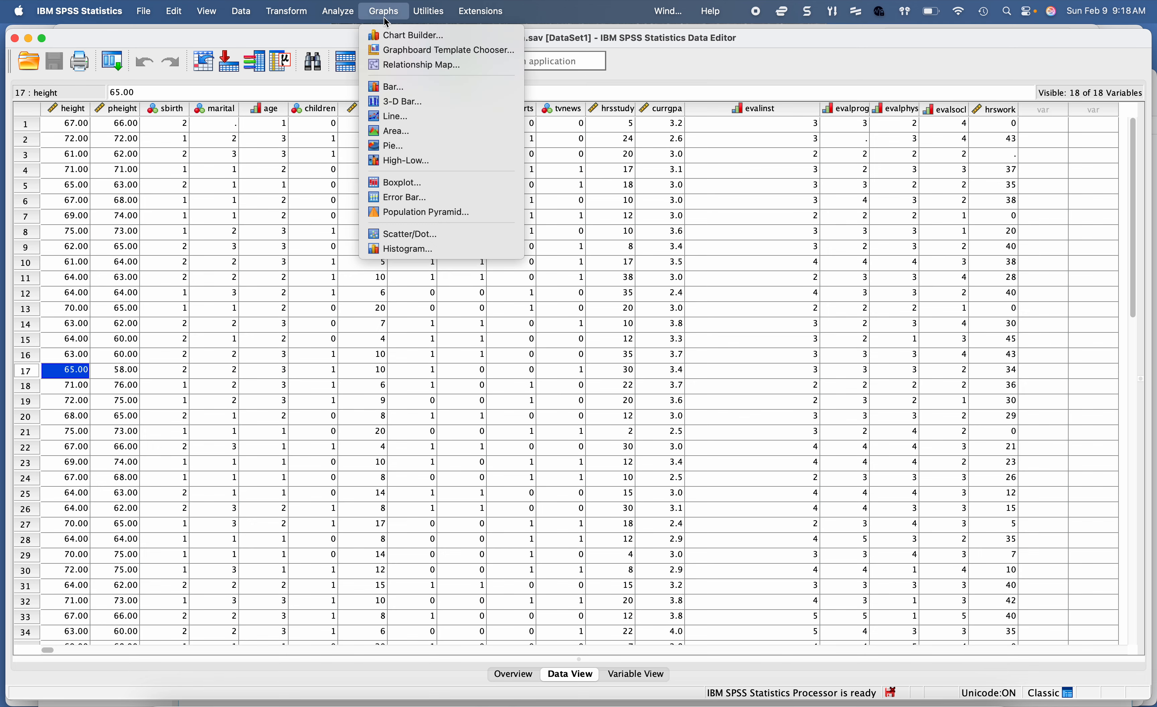
{"action": "left_click", "coordinate": [407, 35]}
{"action": "left_click", "coordinate": [490, 542]}
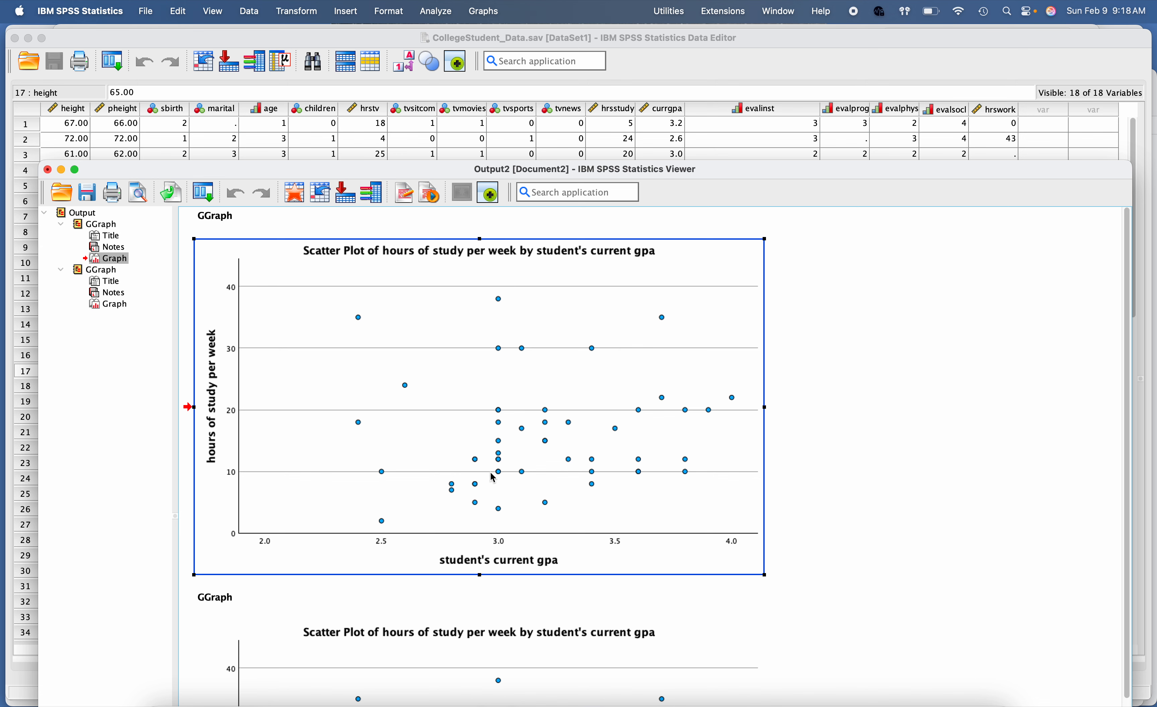
Step: Switch to Word and review the positive and negative relationship examples, the linearity Decision Time branches, and the APA sample write-up
{"action": "left_click", "coordinate": [327, 693]}
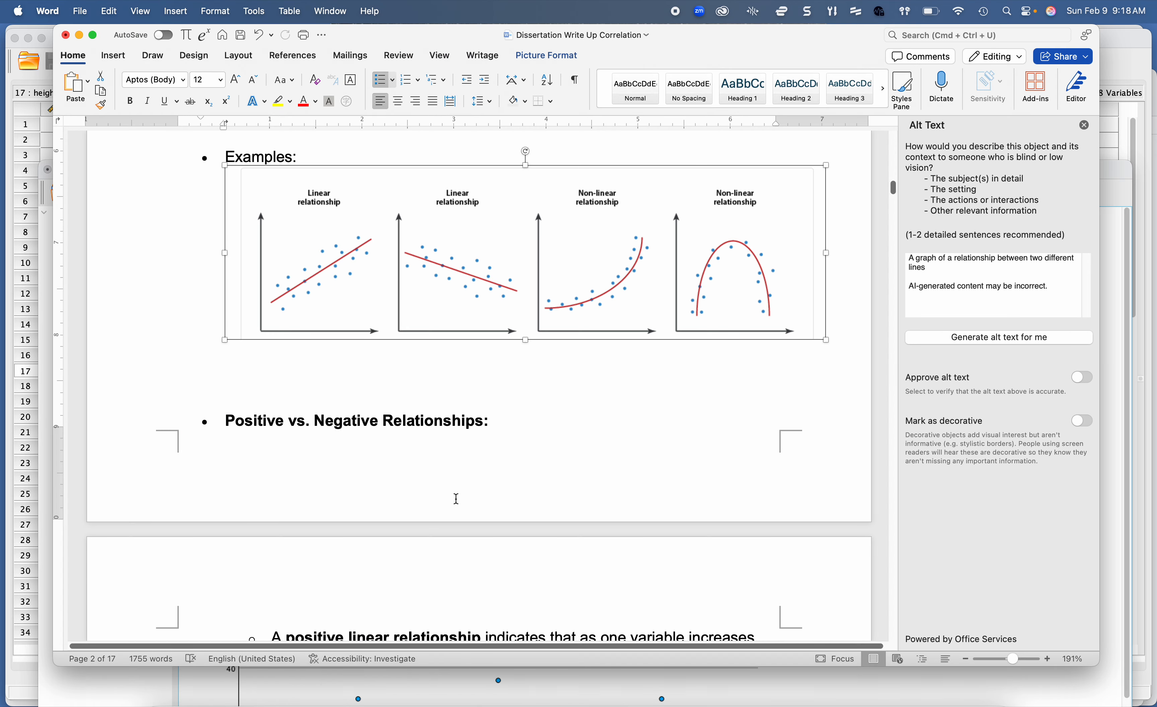
{"action": "scroll", "coordinate": [456, 499], "scroll_direction": "down", "scroll_amount": 5}
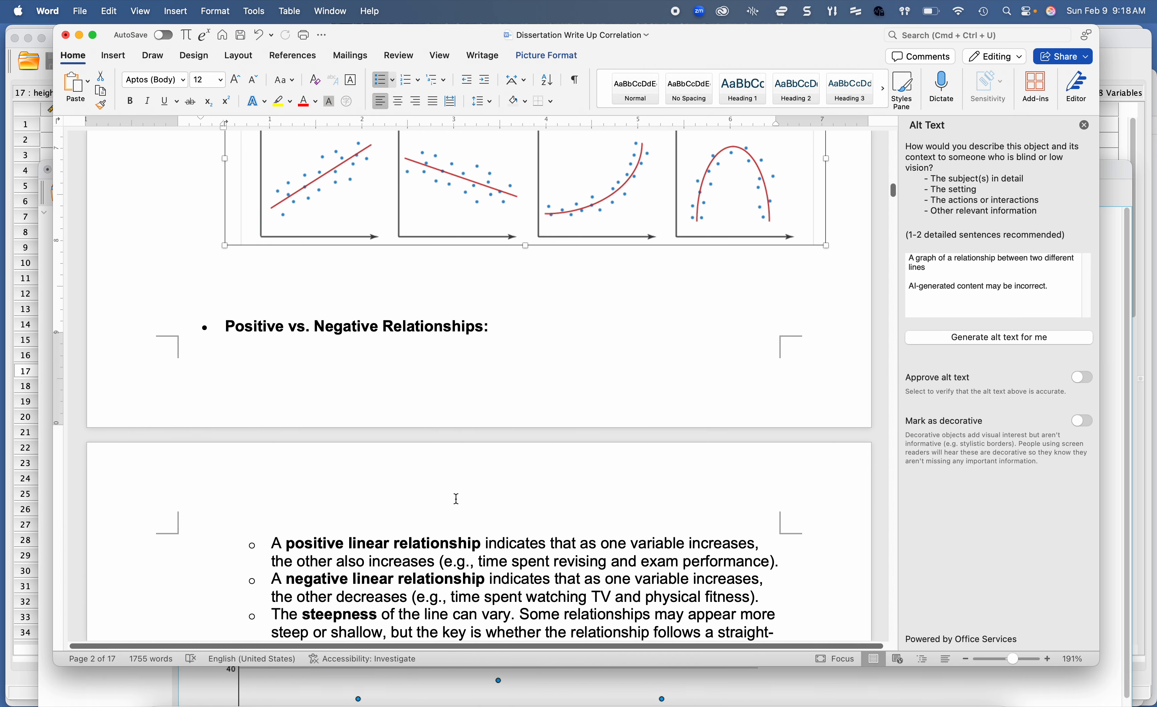
{"action": "scroll", "coordinate": [456, 499], "scroll_direction": "down", "scroll_amount": 3}
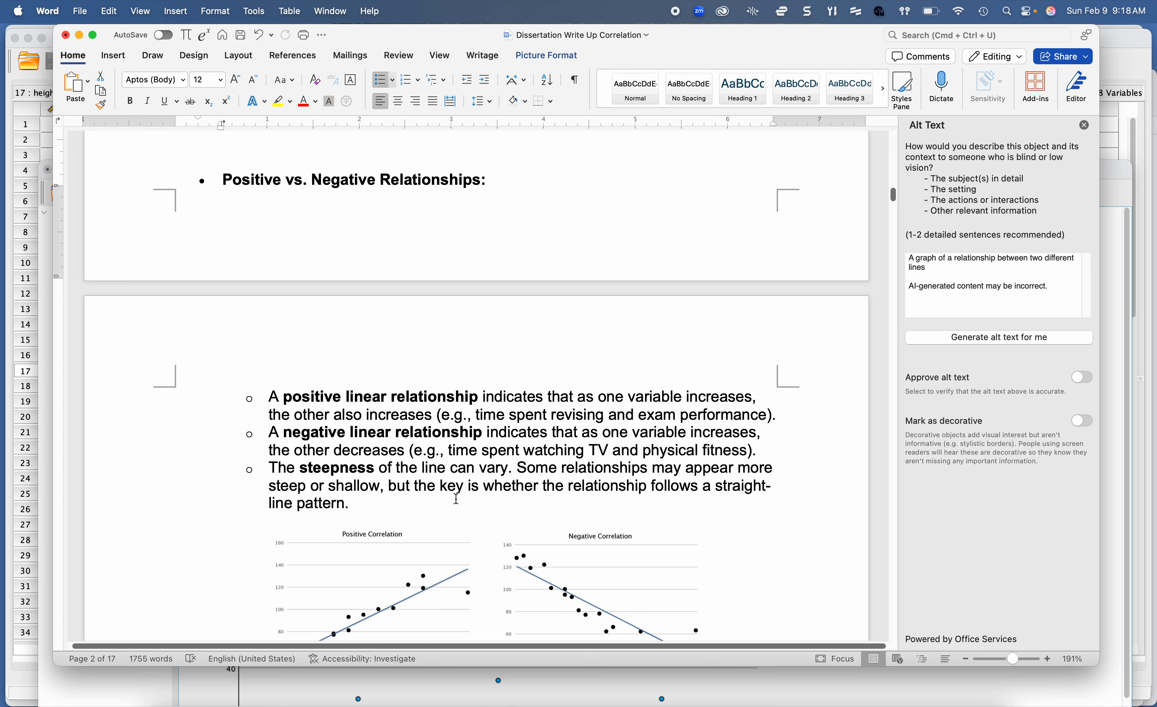
{"action": "scroll", "coordinate": [456, 498], "scroll_direction": "down", "scroll_amount": 7}
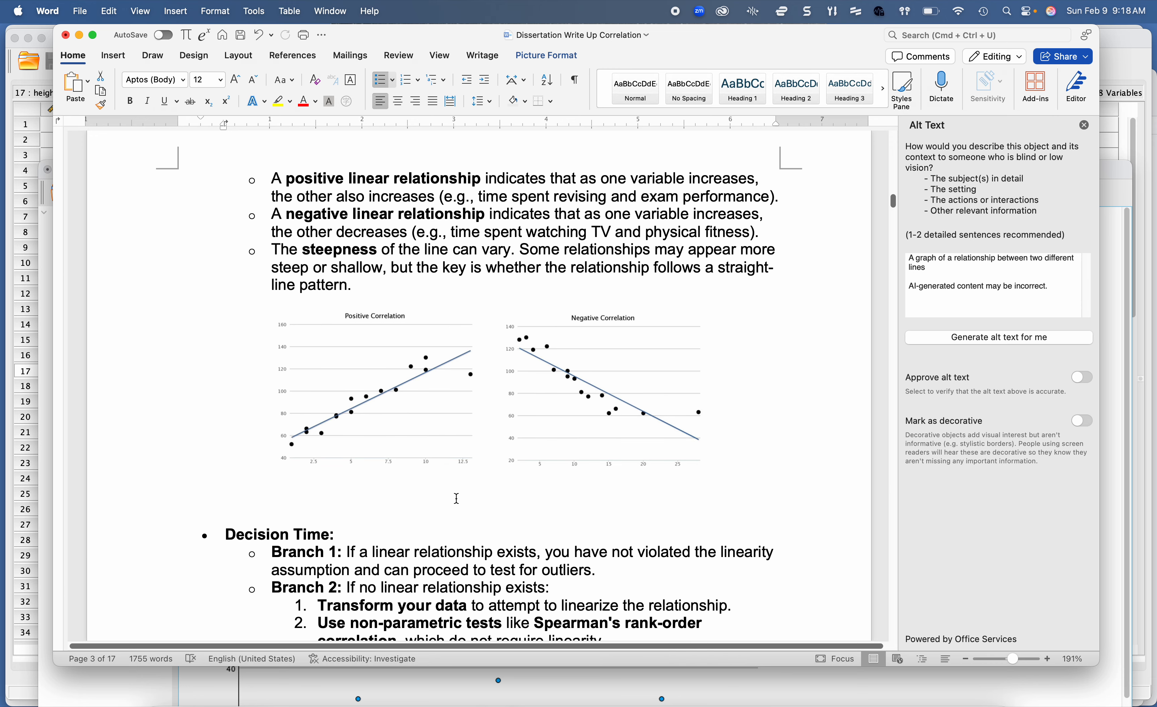
{"action": "scroll", "coordinate": [457, 499], "scroll_direction": "down", "scroll_amount": 10}
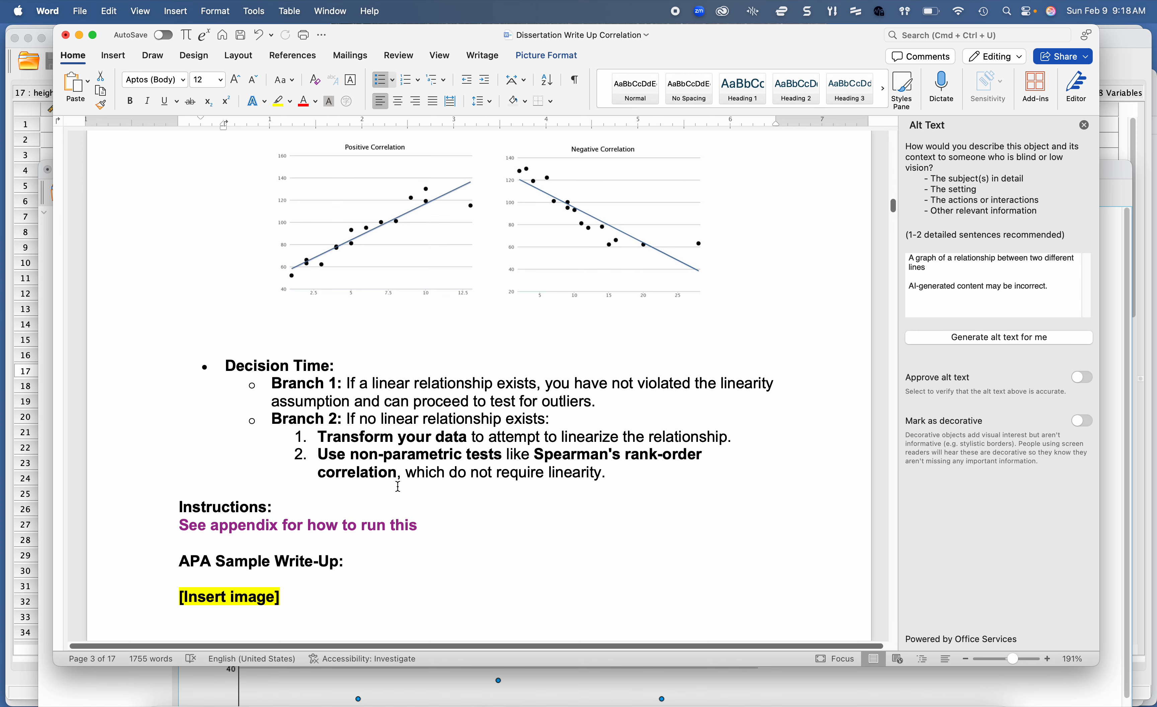
{"action": "scroll", "coordinate": [398, 486], "scroll_direction": "down", "scroll_amount": 3}
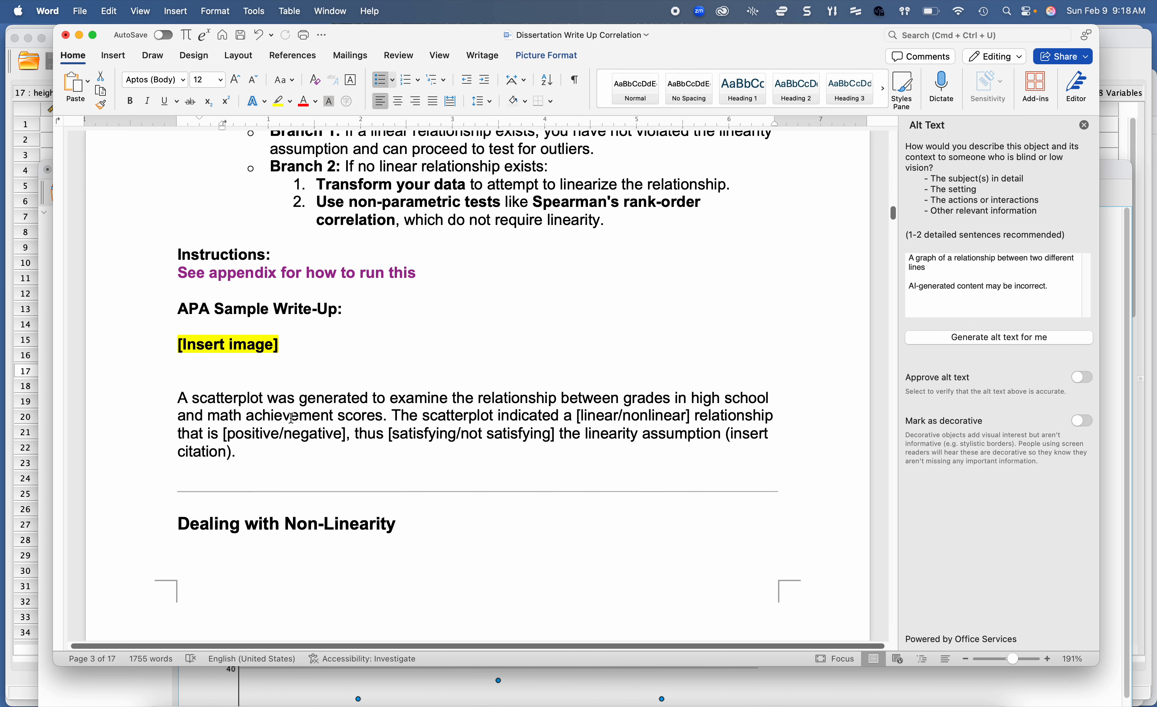
{"action": "left_click_drag", "start_coordinate": [175, 349], "coordinate": [325, 338]}
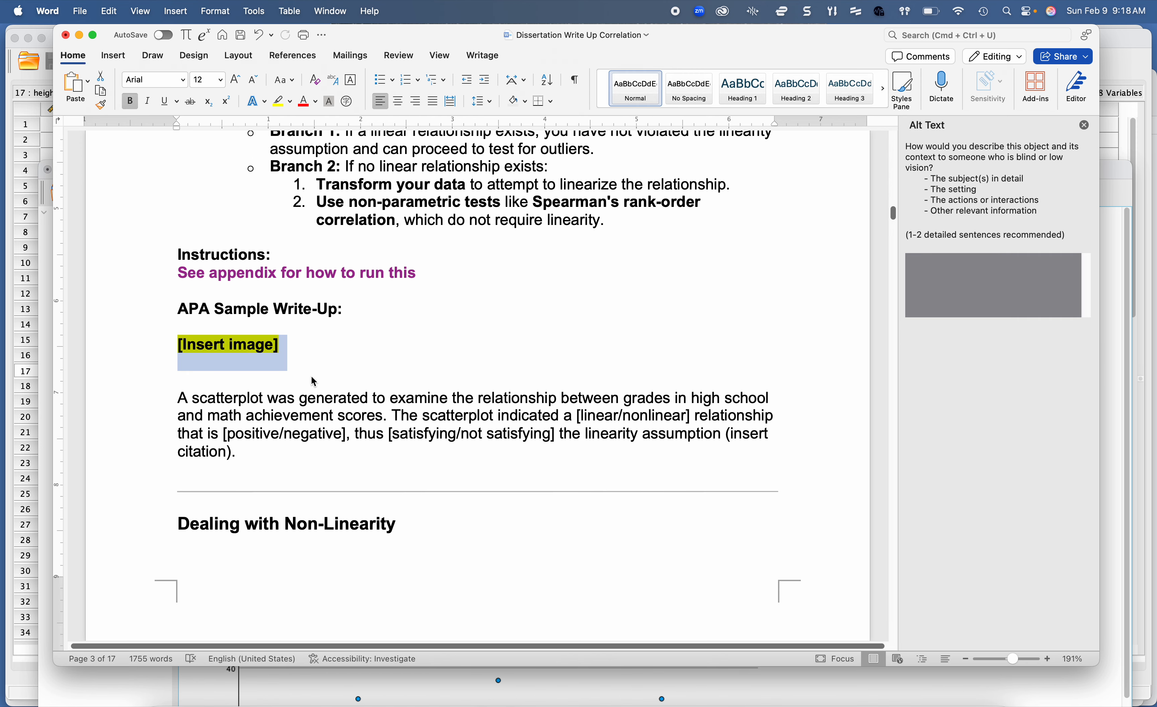
{"action": "left_click_drag", "start_coordinate": [178, 398], "coordinate": [251, 458]}
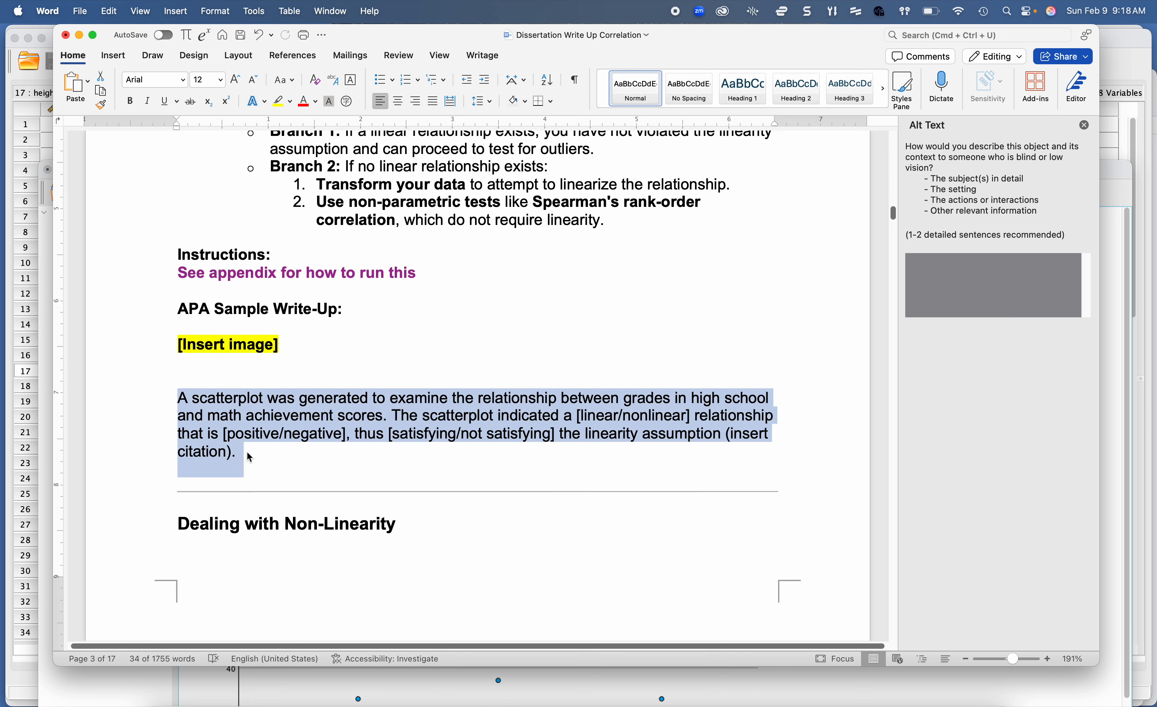
Step: Go past the non-linearity guidance to the Testing for Outliers section and read how to identify outliers
{"action": "scroll", "coordinate": [250, 457], "scroll_direction": "down", "scroll_amount": 15}
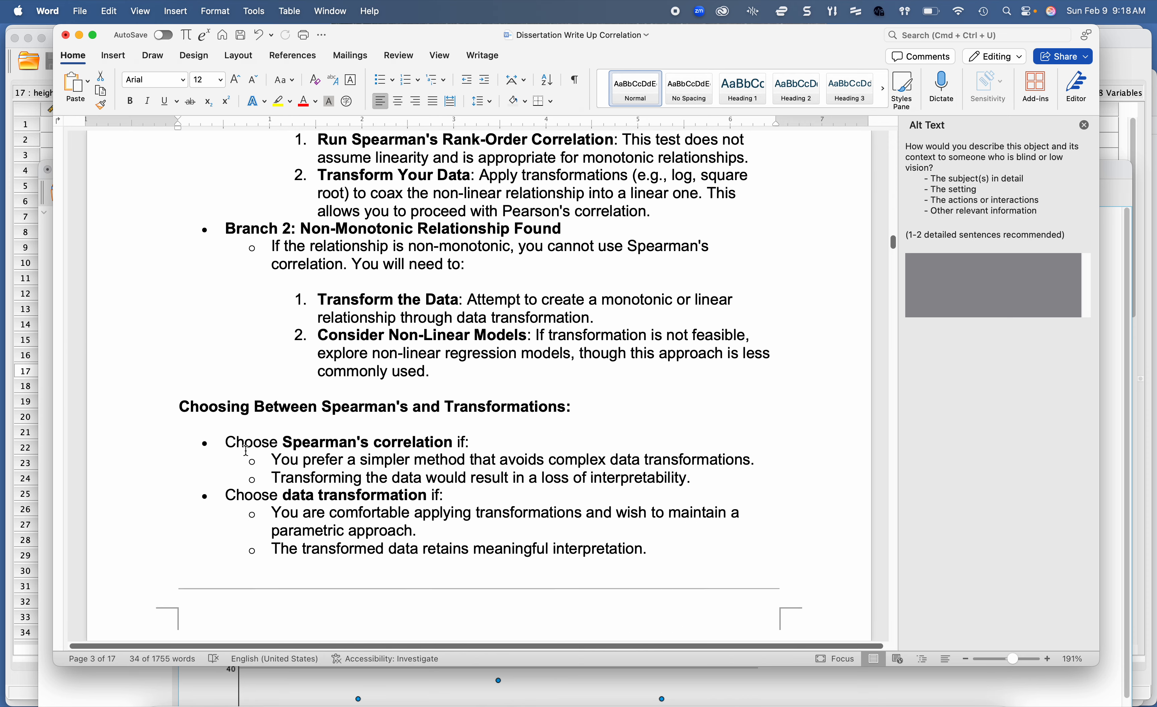
{"action": "scroll", "coordinate": [246, 449], "scroll_direction": "down", "scroll_amount": 15}
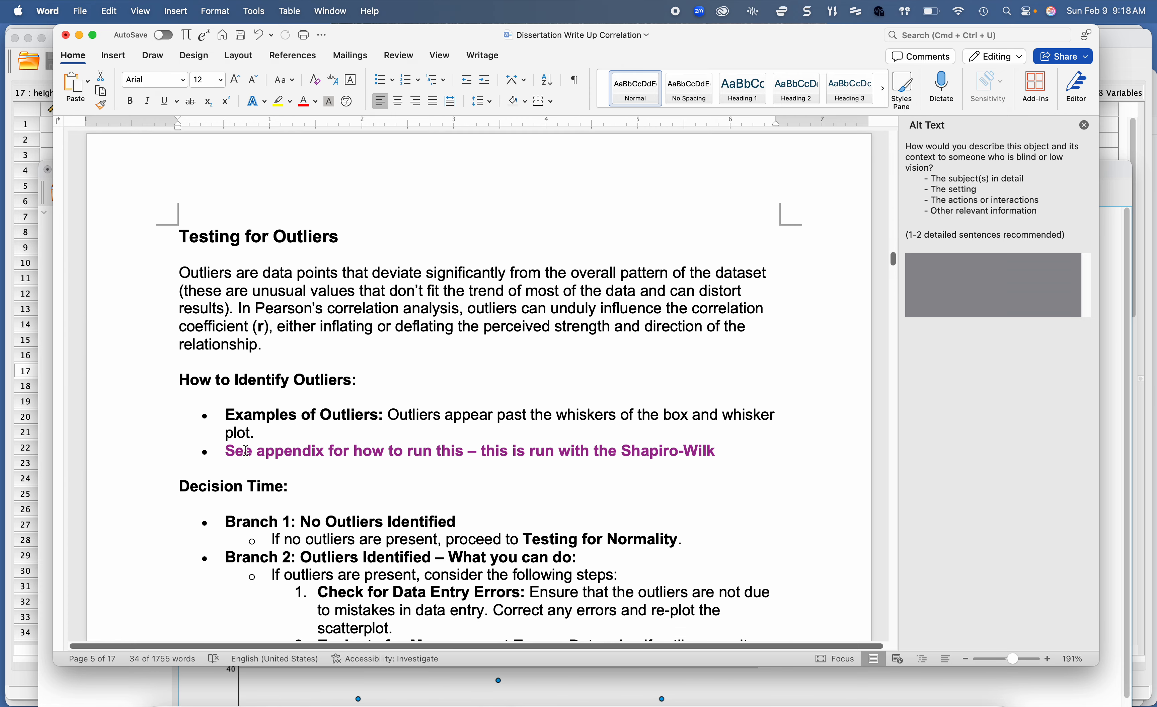
{"action": "scroll", "coordinate": [245, 450], "scroll_direction": "down", "scroll_amount": 5}
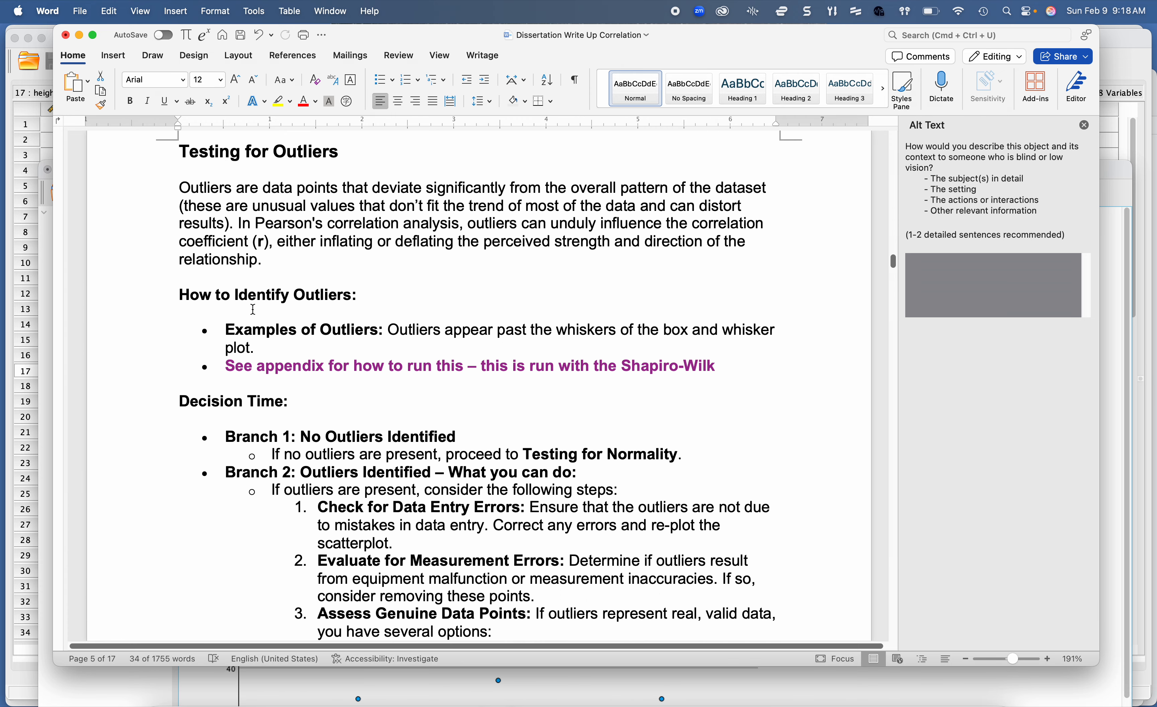
Step: Read the outlier identification note, the outlier write-up and the Assumption 3 normality section with its Shapiro-Wilk guidance
{"action": "triple_click", "coordinate": [266, 364]}
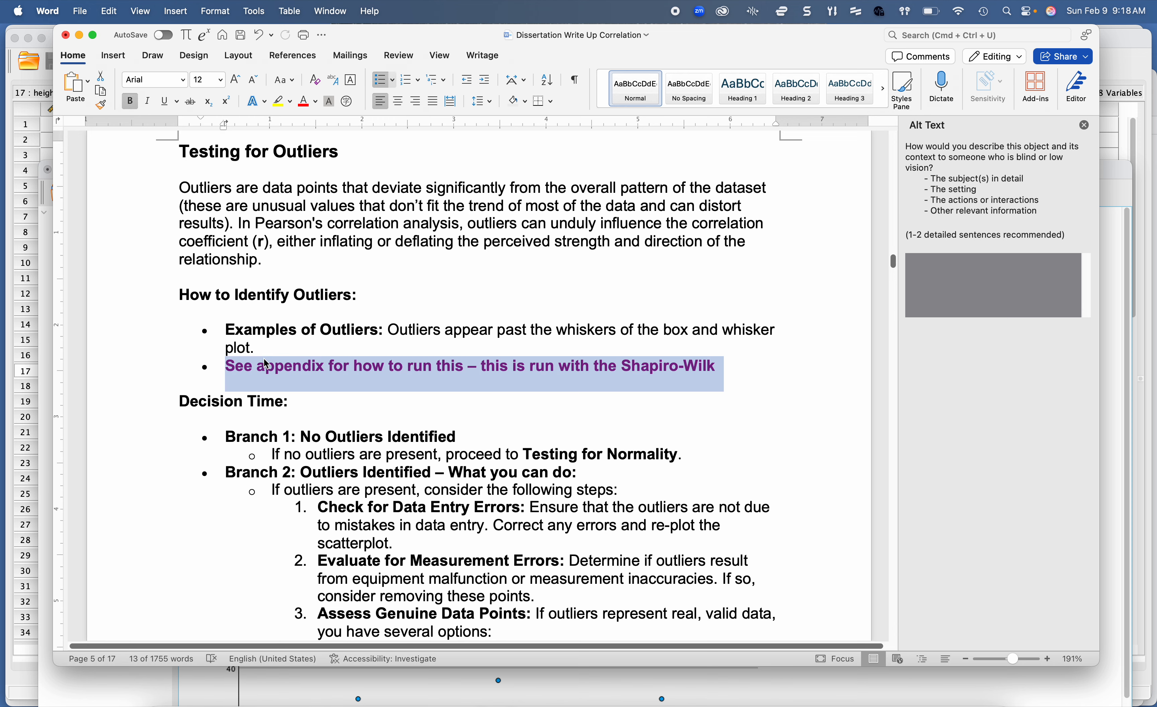
{"action": "scroll", "coordinate": [268, 366], "scroll_direction": "down", "scroll_amount": 10}
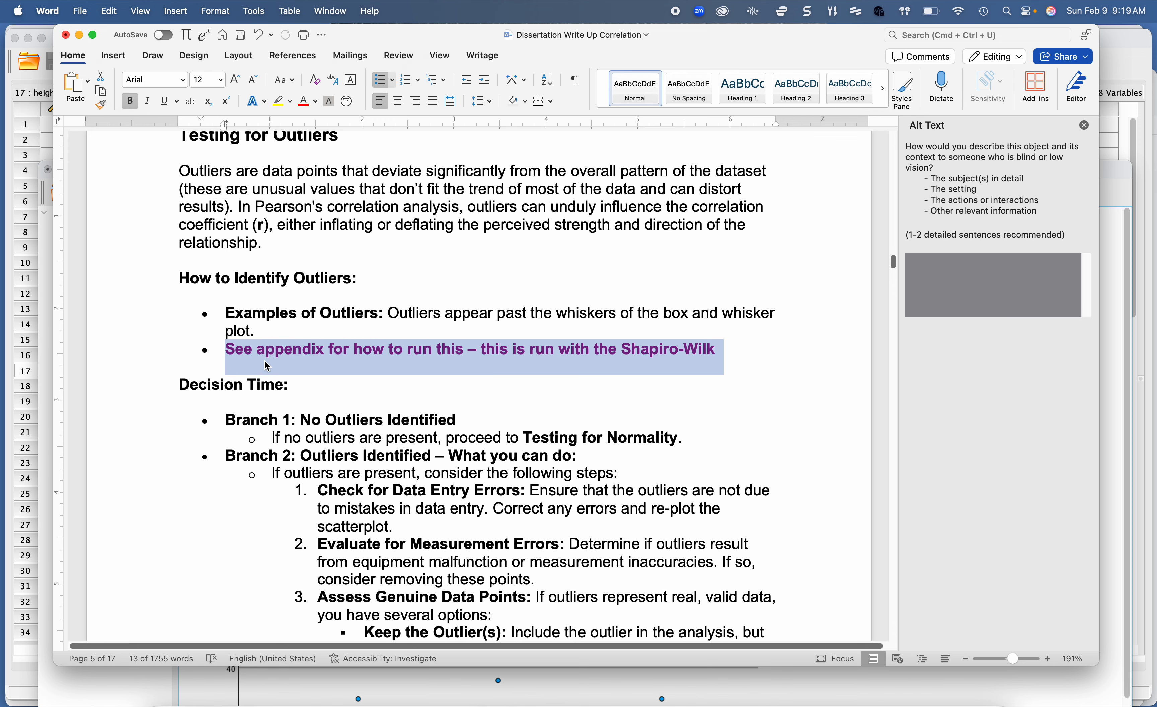
{"action": "scroll", "coordinate": [266, 362], "scroll_direction": "down", "scroll_amount": 10}
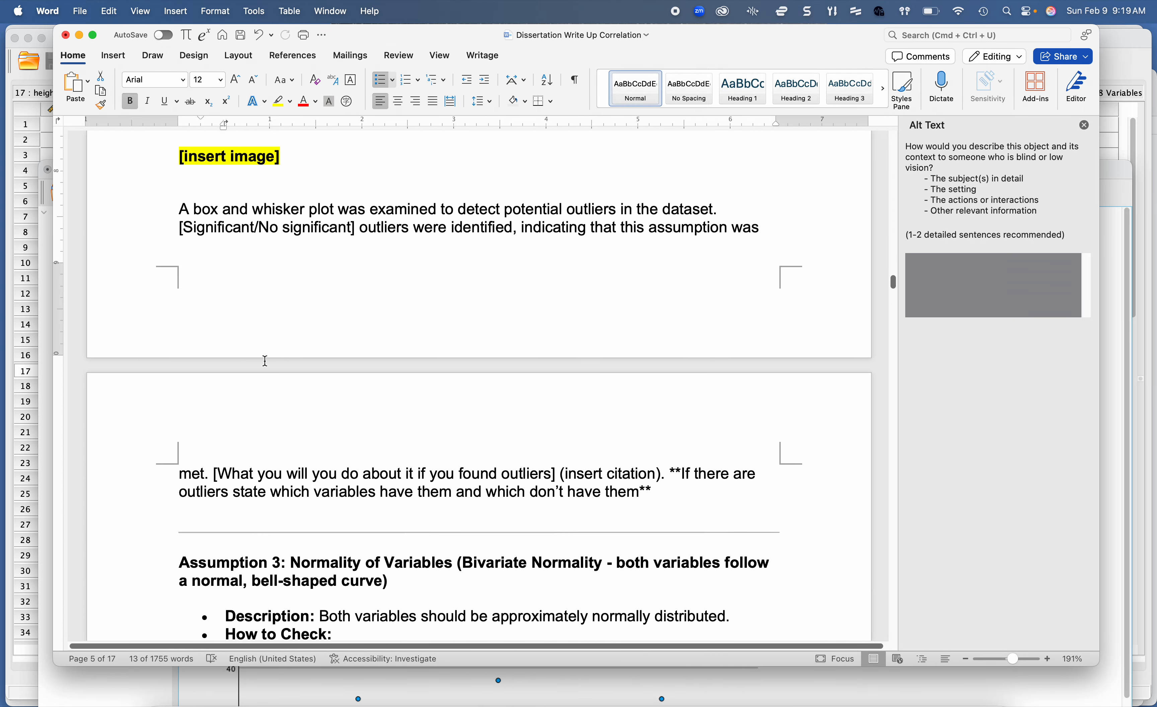
{"action": "scroll", "coordinate": [280, 396], "scroll_direction": "down", "scroll_amount": 1}
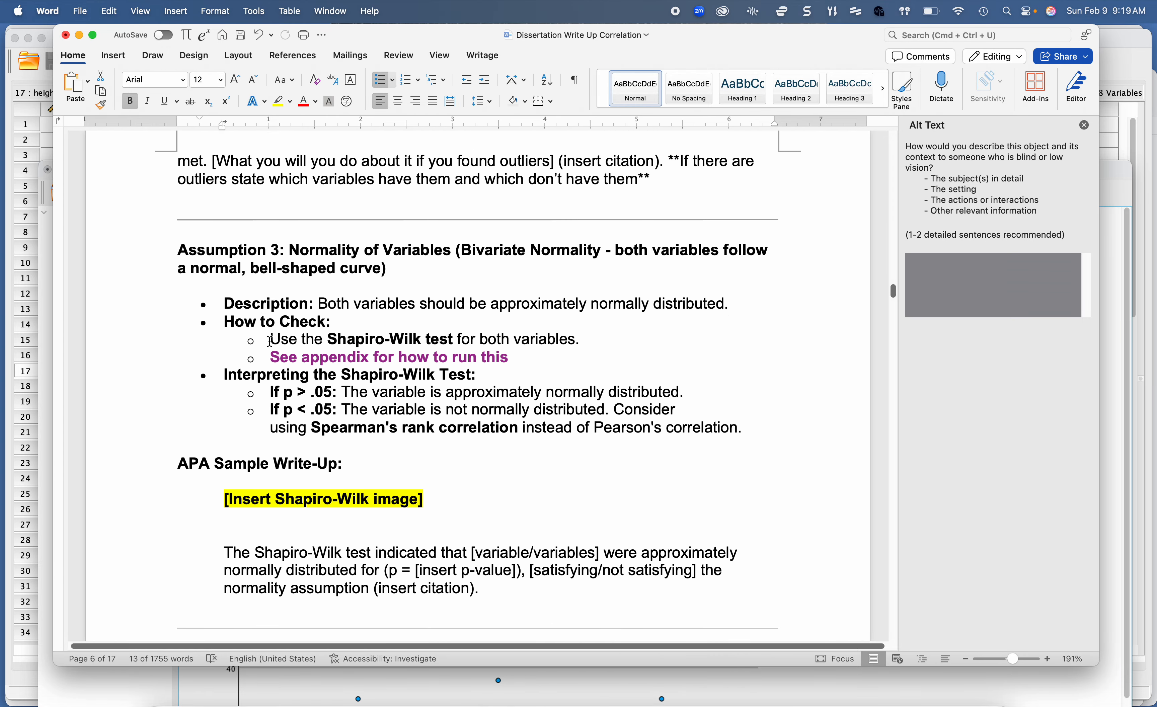
{"action": "triple_click", "coordinate": [226, 254]}
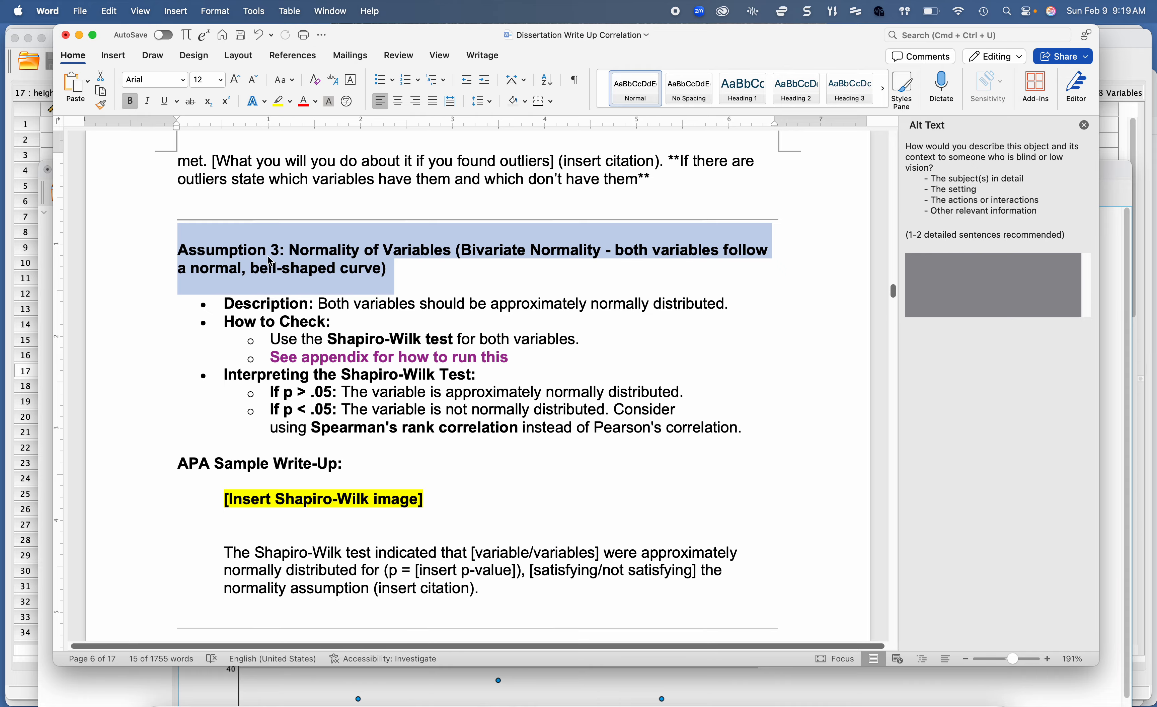
{"action": "scroll", "coordinate": [271, 262], "scroll_direction": "up", "scroll_amount": 20}
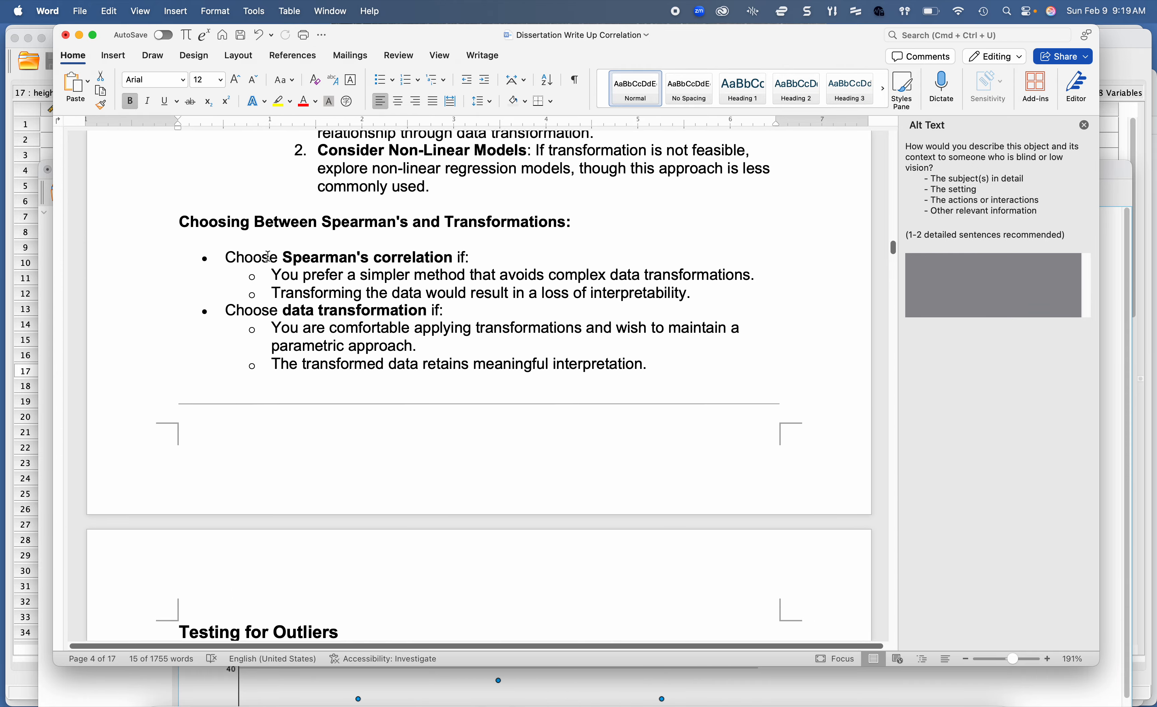
{"action": "scroll", "coordinate": [268, 257], "scroll_direction": "down", "scroll_amount": 15}
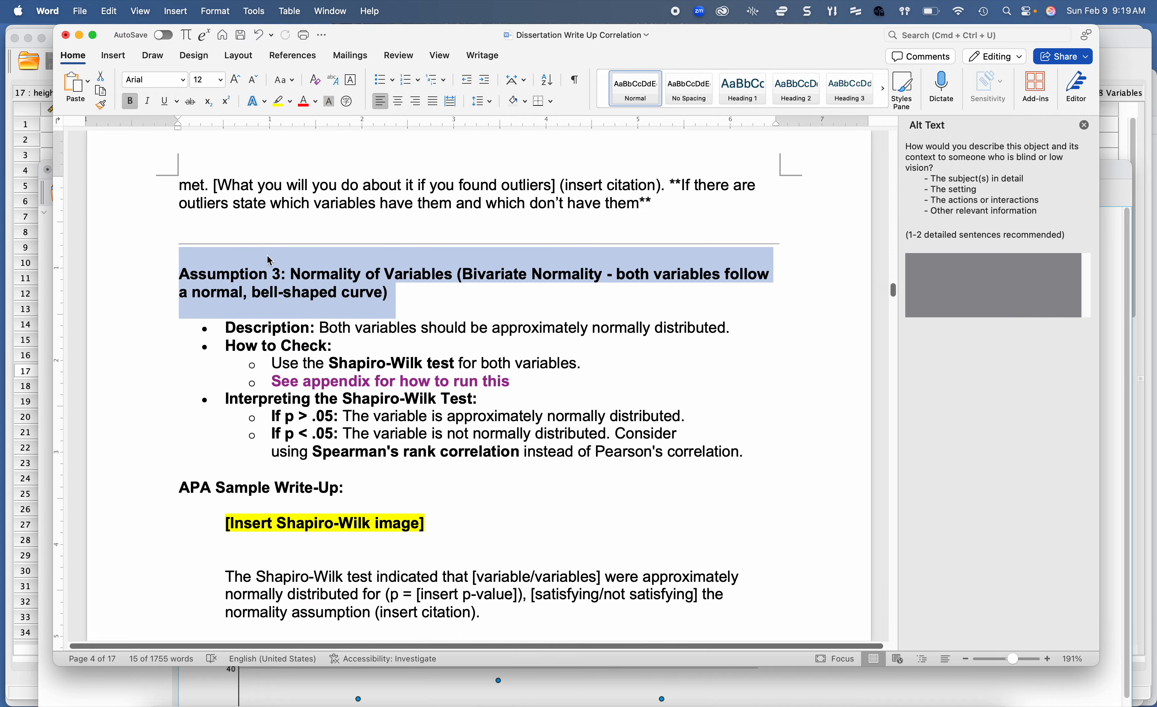
{"action": "scroll", "coordinate": [269, 261], "scroll_direction": "down", "scroll_amount": 1}
{"action": "scroll", "coordinate": [675, 201], "scroll_direction": "up", "scroll_amount": 1}
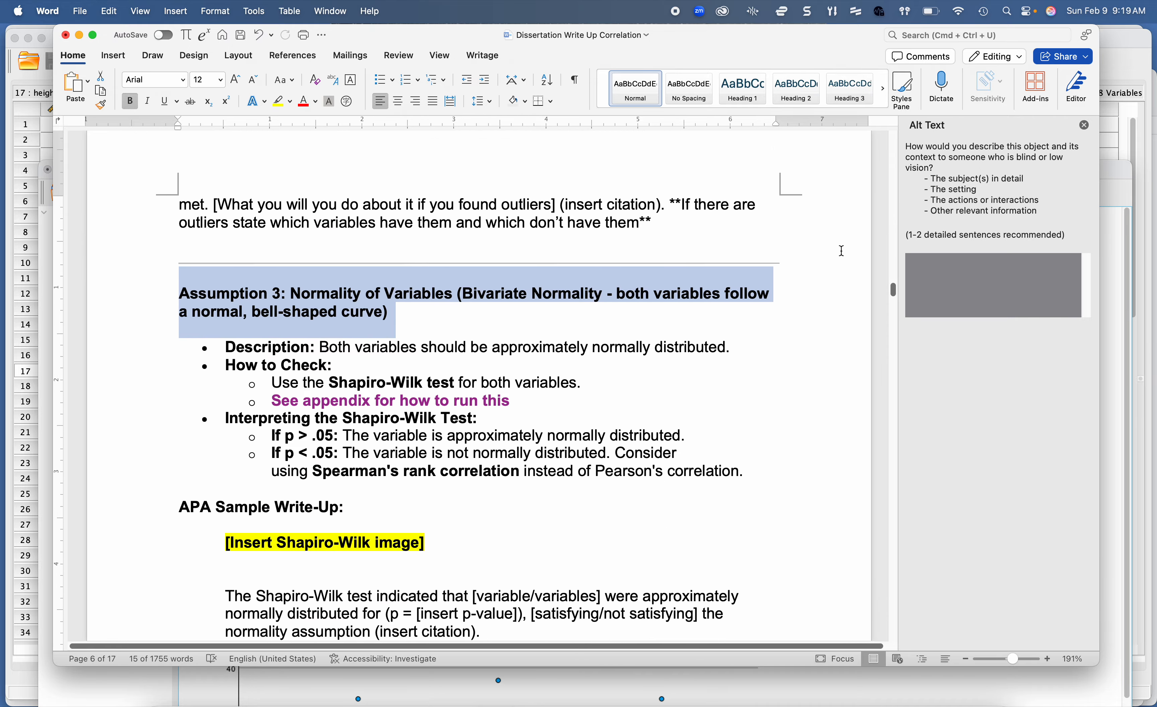
Step: Find the "Outliers + Shapiro Wilk" instructions in the document's appendix
{"action": "left_click_drag", "start_coordinate": [890, 288], "coordinate": [890, 405]}
{"action": "scroll", "coordinate": [681, 418], "scroll_direction": "down", "scroll_amount": 20}
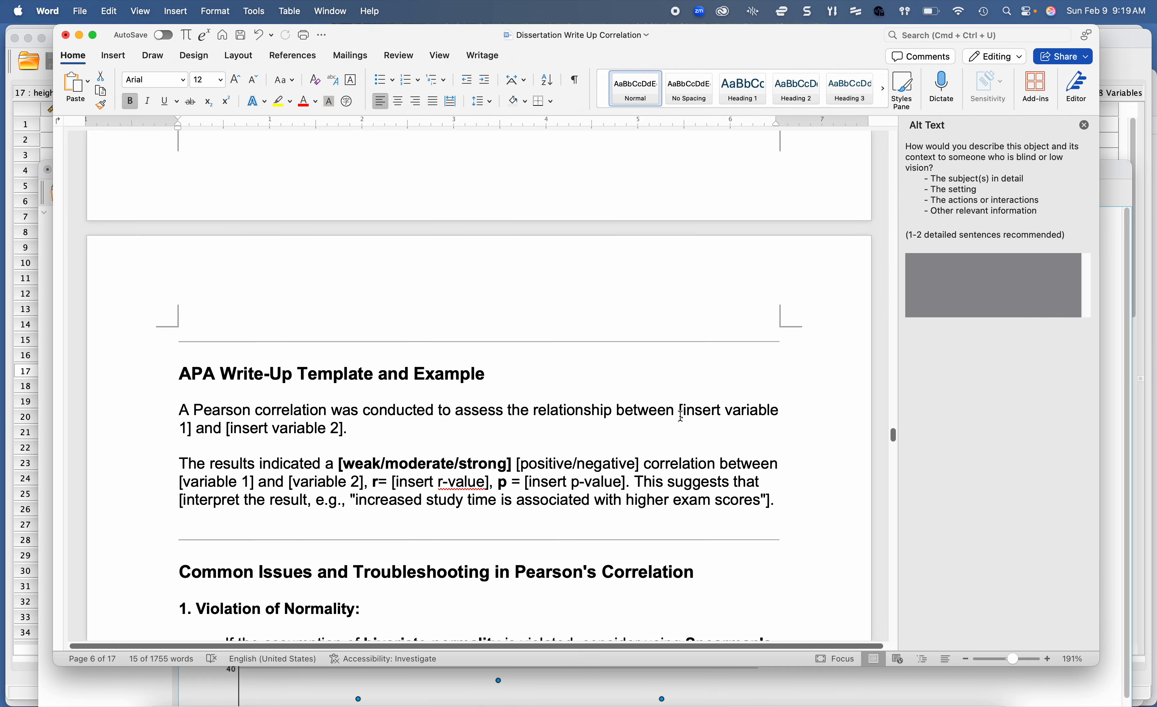
{"action": "scroll", "coordinate": [680, 418], "scroll_direction": "down", "scroll_amount": 20}
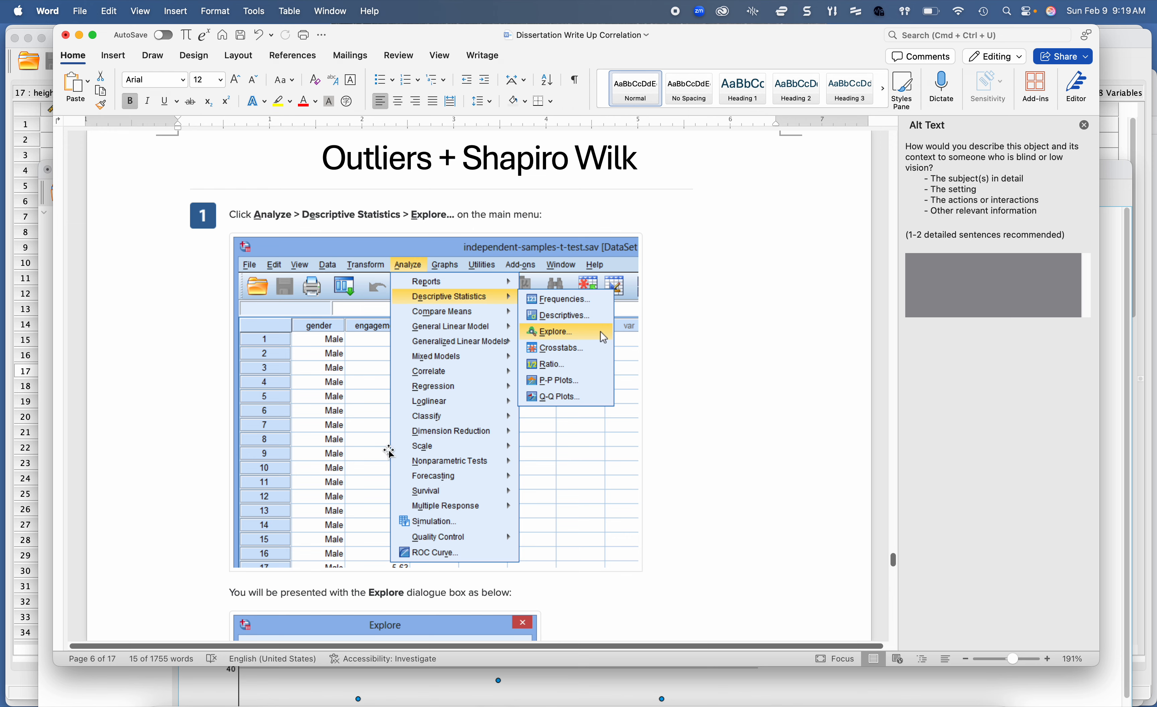
Step: Switch to SPSS, start the Explore analysis and remove the "does subject have..." variable from the factors
{"action": "left_click", "coordinate": [710, 687]}
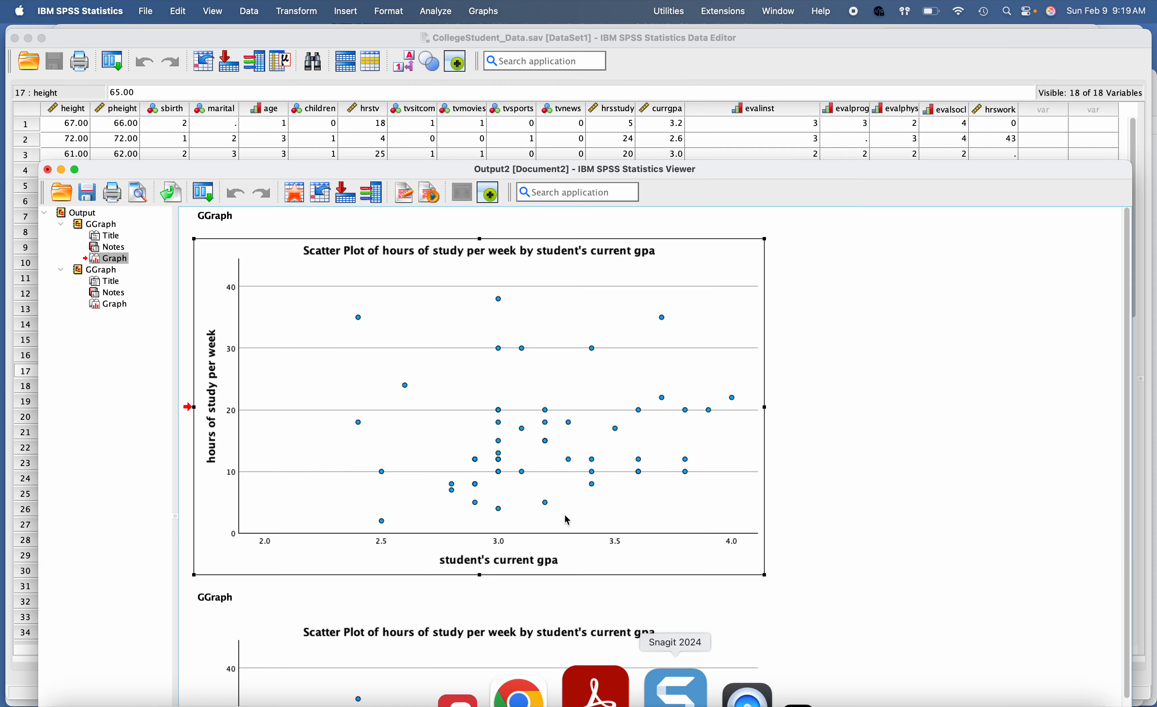
{"action": "left_click", "coordinate": [436, 14]}
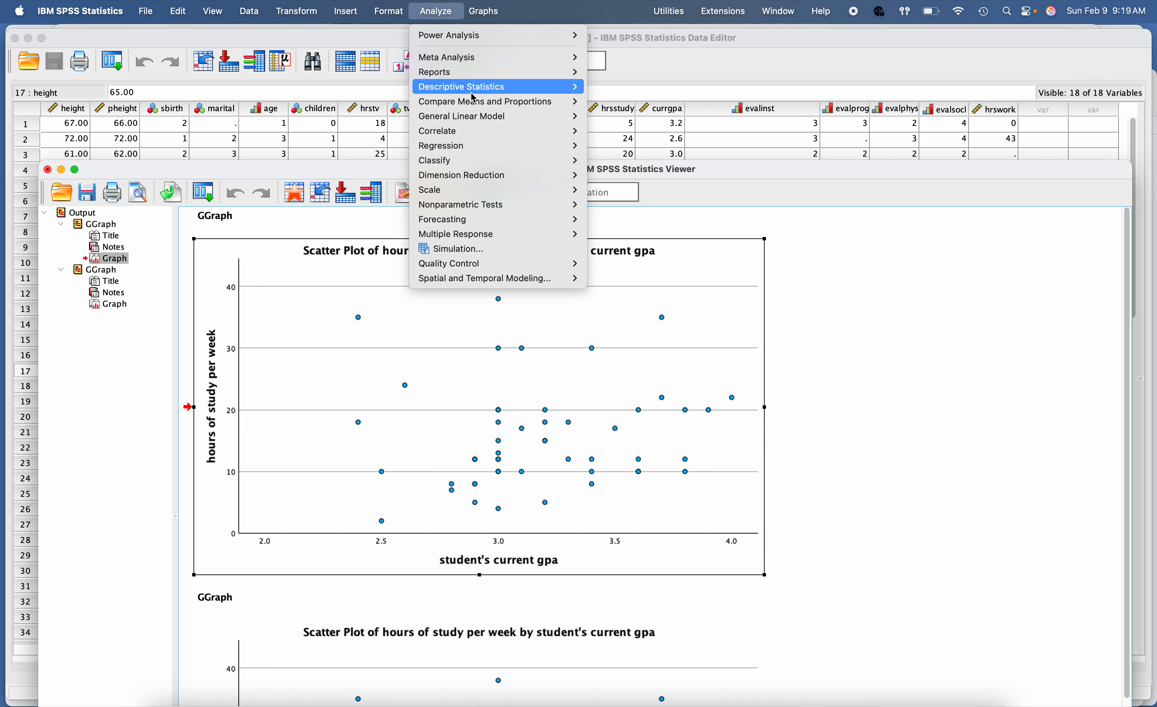
{"action": "mouse_move", "coordinate": [475, 88]}
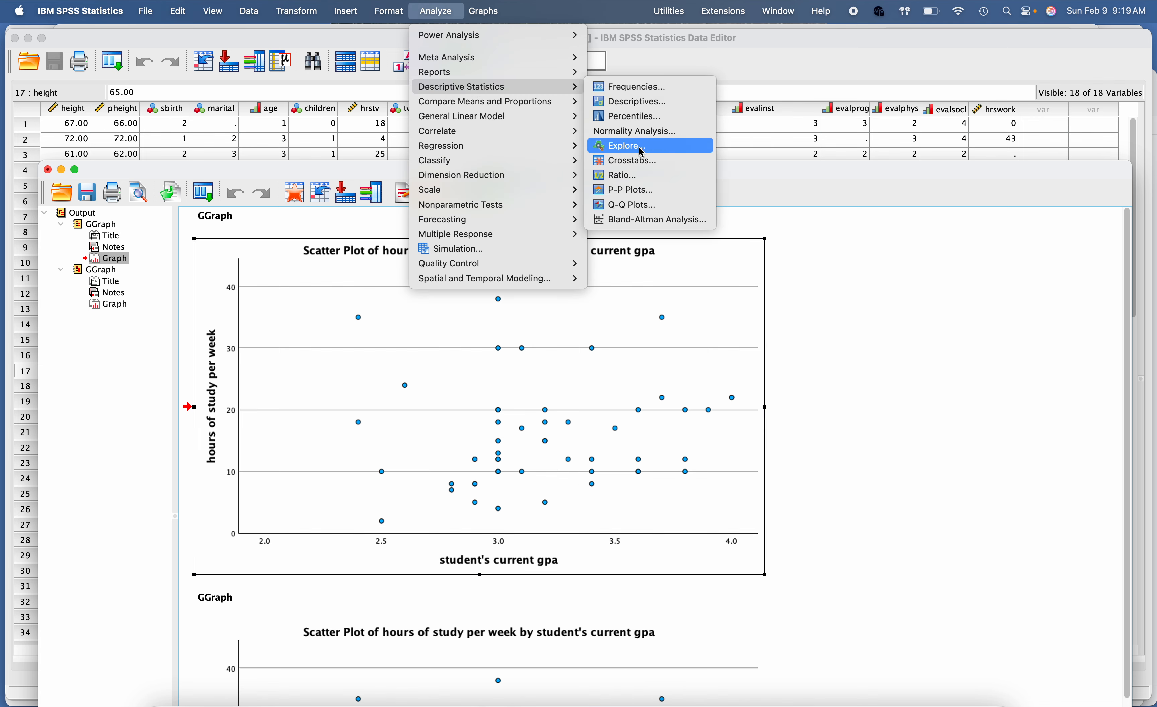
{"action": "left_click", "coordinate": [623, 145]}
{"action": "left_click", "coordinate": [571, 354]}
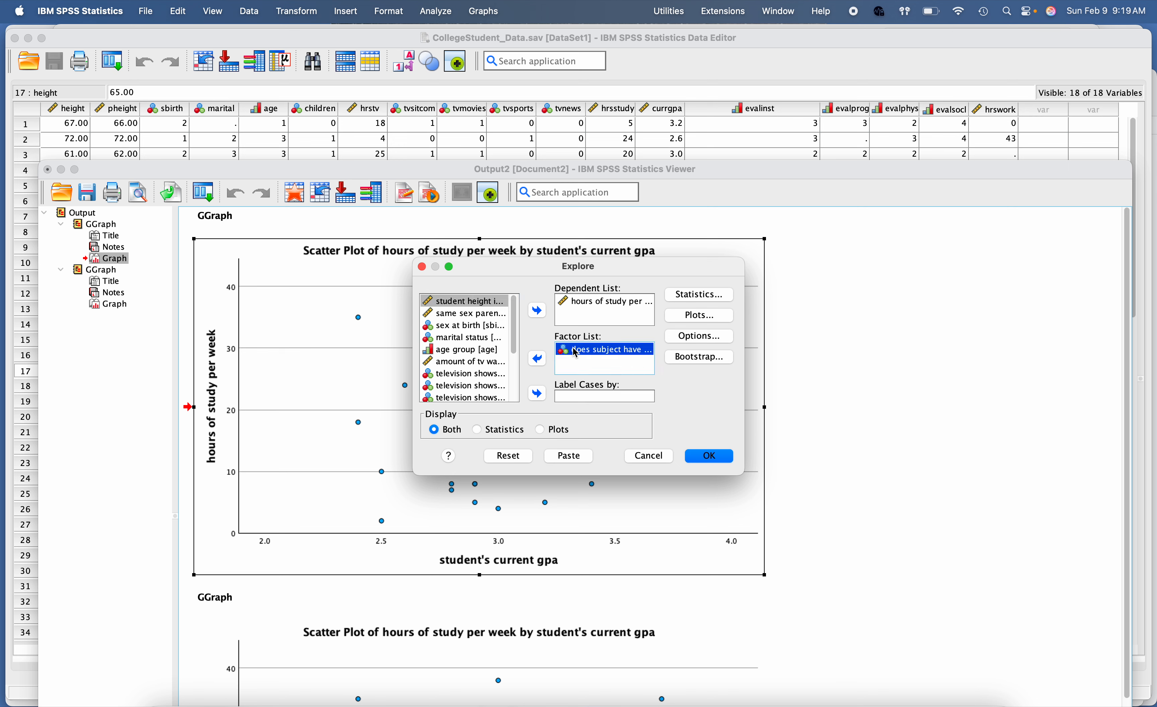
{"action": "left_click", "coordinate": [537, 359]}
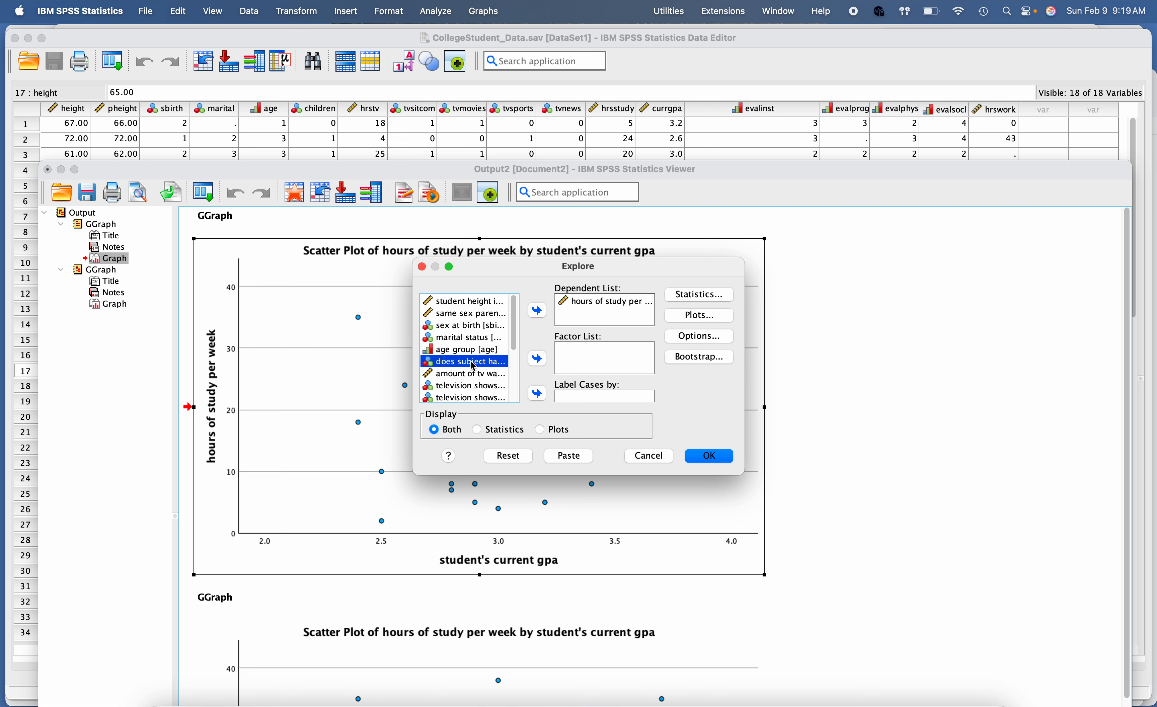
Step: Add the student's current GPA as a dependent variable in Explore alongside hours of study per week
{"action": "left_click", "coordinate": [475, 375]}
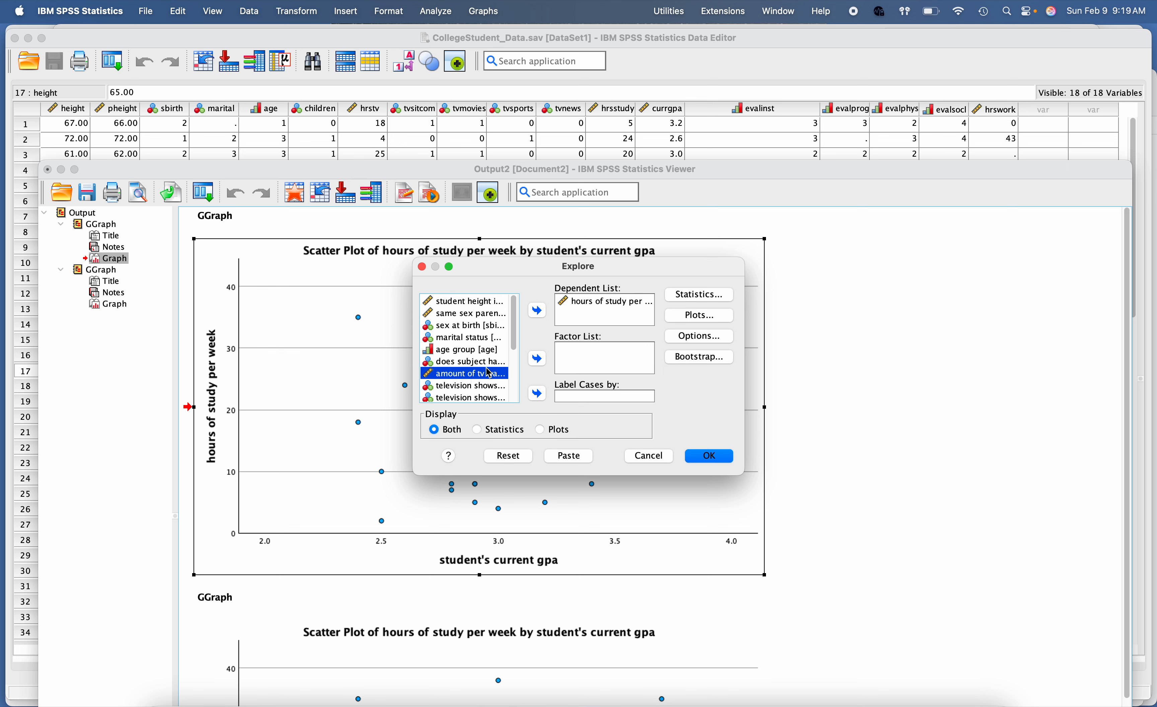
{"action": "scroll", "coordinate": [464, 361], "scroll_direction": "down", "scroll_amount": 4}
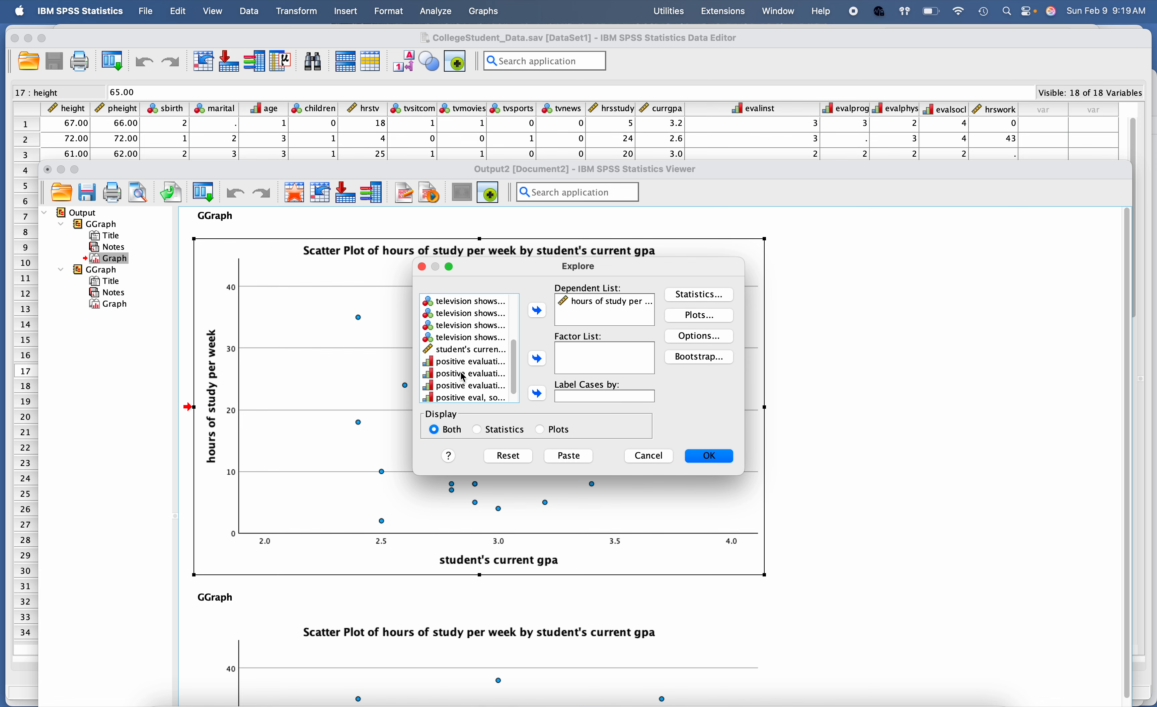
{"action": "left_click", "coordinate": [451, 338]}
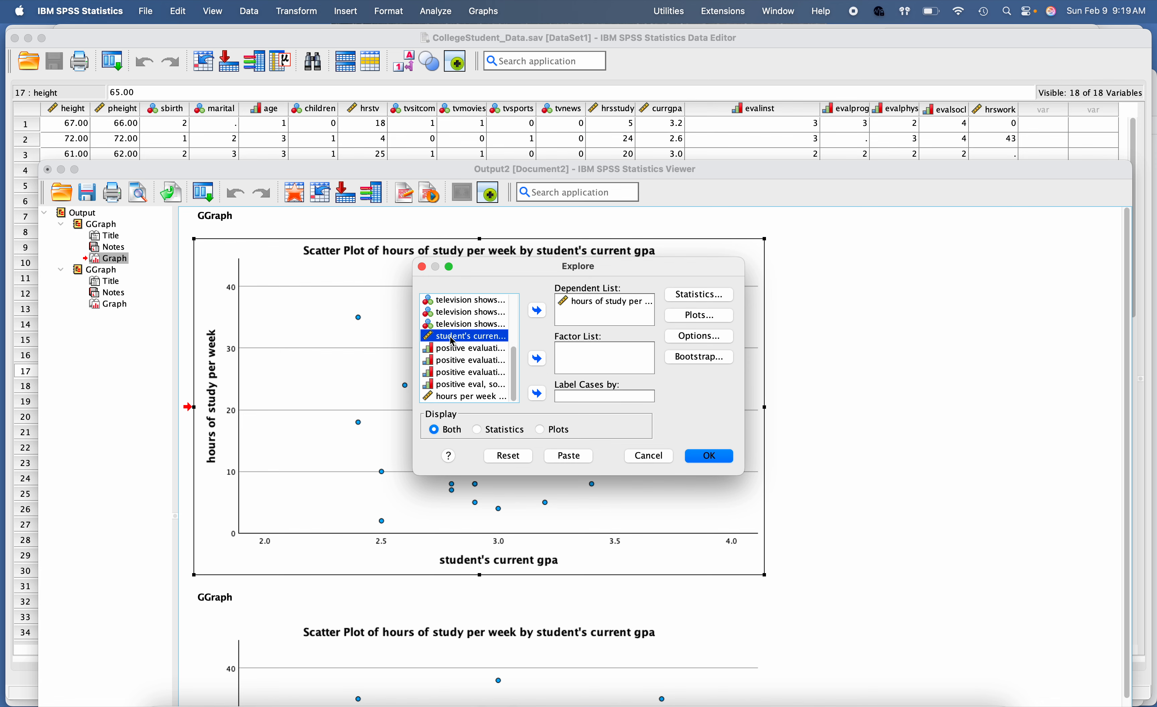
{"action": "left_click", "coordinate": [537, 312]}
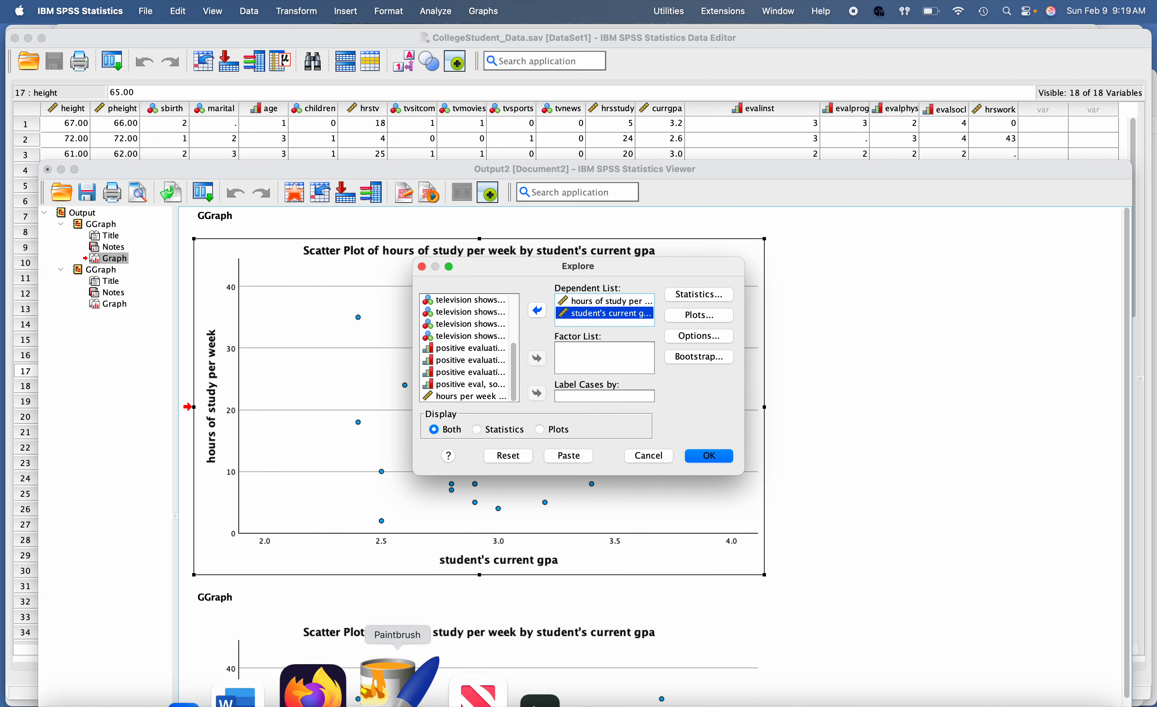
Step: Switch to Word and read the appendix steps for the Explore variables, plot settings and output
{"action": "left_click", "coordinate": [321, 694]}
{"action": "scroll", "coordinate": [456, 531], "scroll_direction": "down", "scroll_amount": 10}
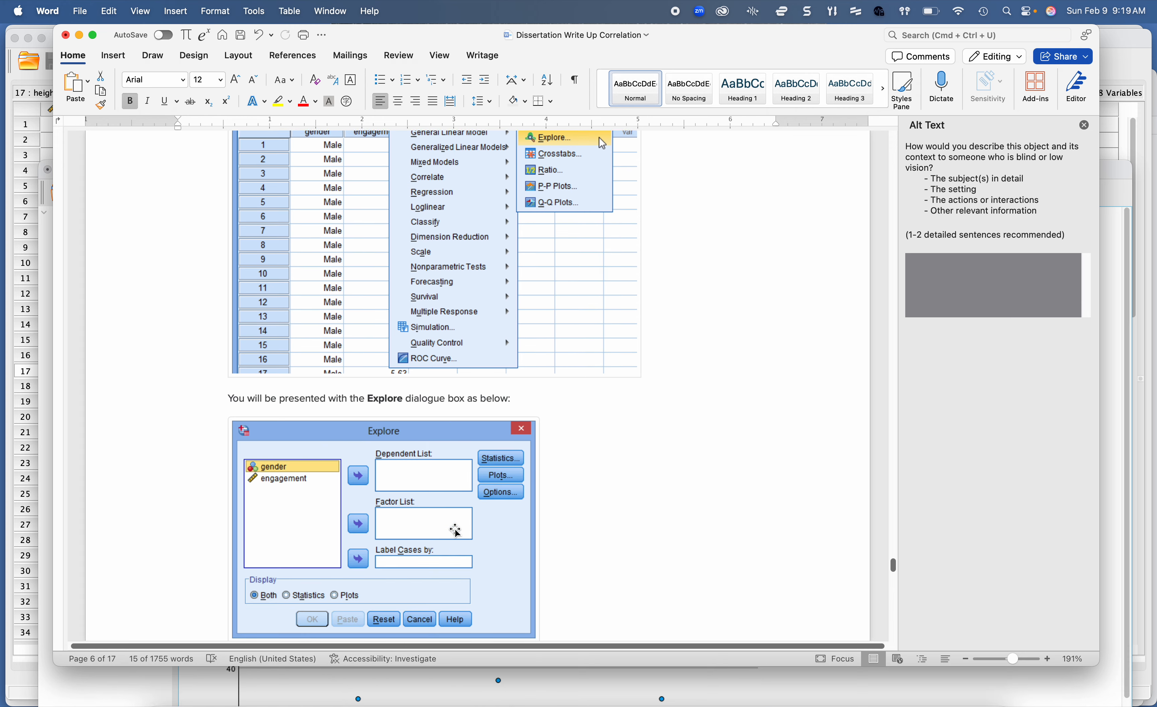
{"action": "scroll", "coordinate": [456, 530], "scroll_direction": "down", "scroll_amount": 10}
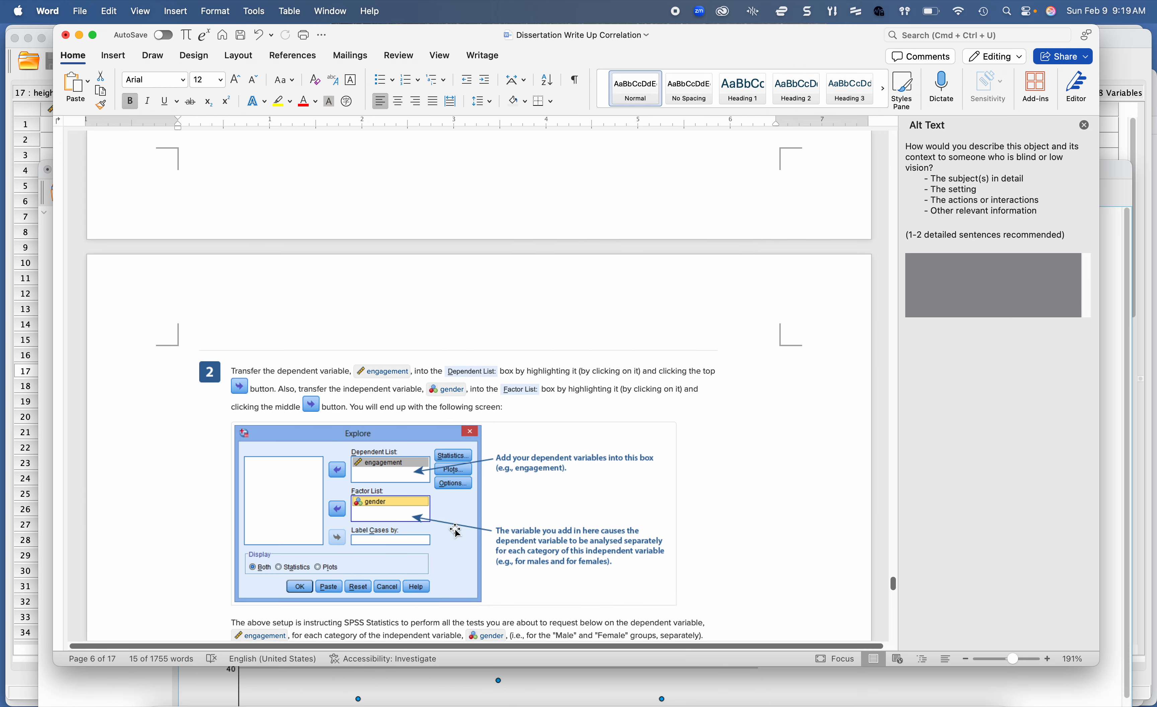
{"action": "scroll", "coordinate": [456, 530], "scroll_direction": "down", "scroll_amount": 1}
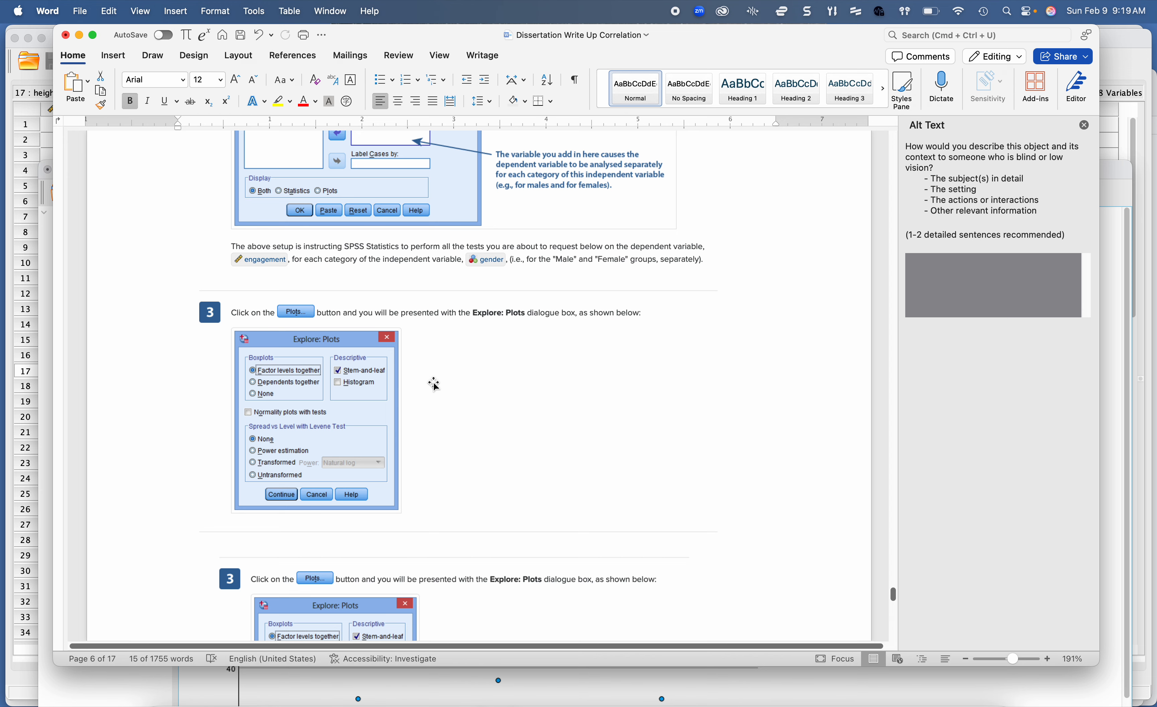
{"action": "scroll", "coordinate": [433, 382], "scroll_direction": "down", "scroll_amount": 2}
{"action": "scroll", "coordinate": [433, 381], "scroll_direction": "down", "scroll_amount": 2}
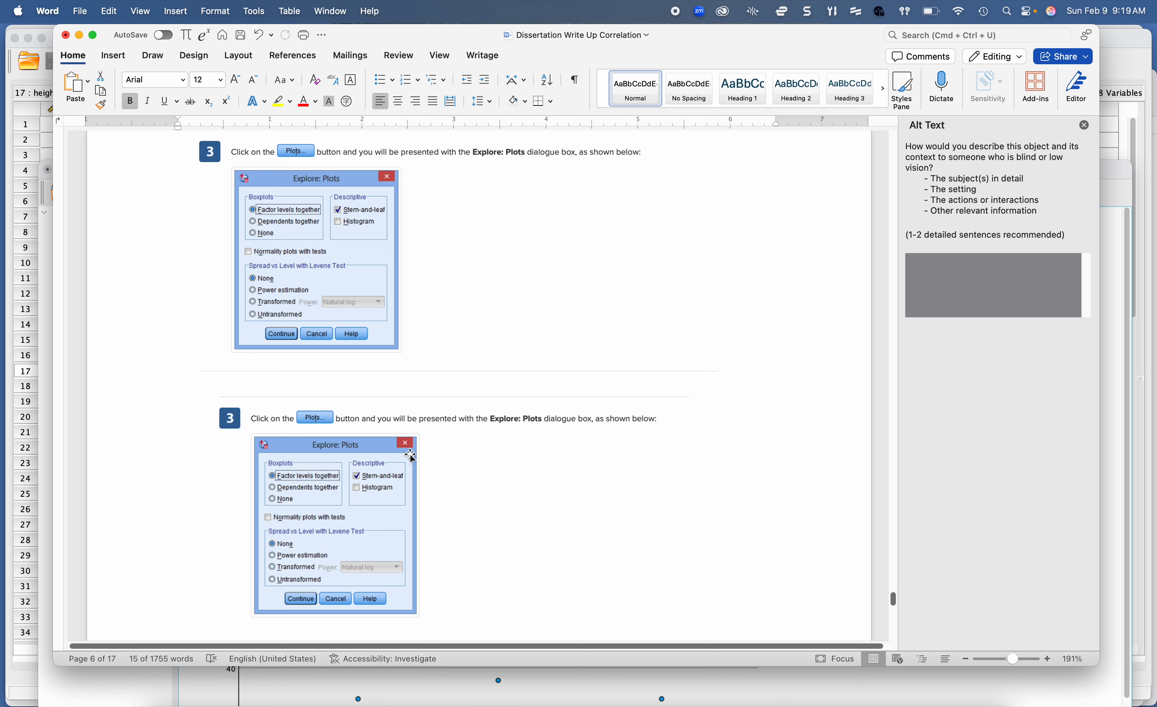
{"action": "scroll", "coordinate": [412, 456], "scroll_direction": "down", "scroll_amount": 8}
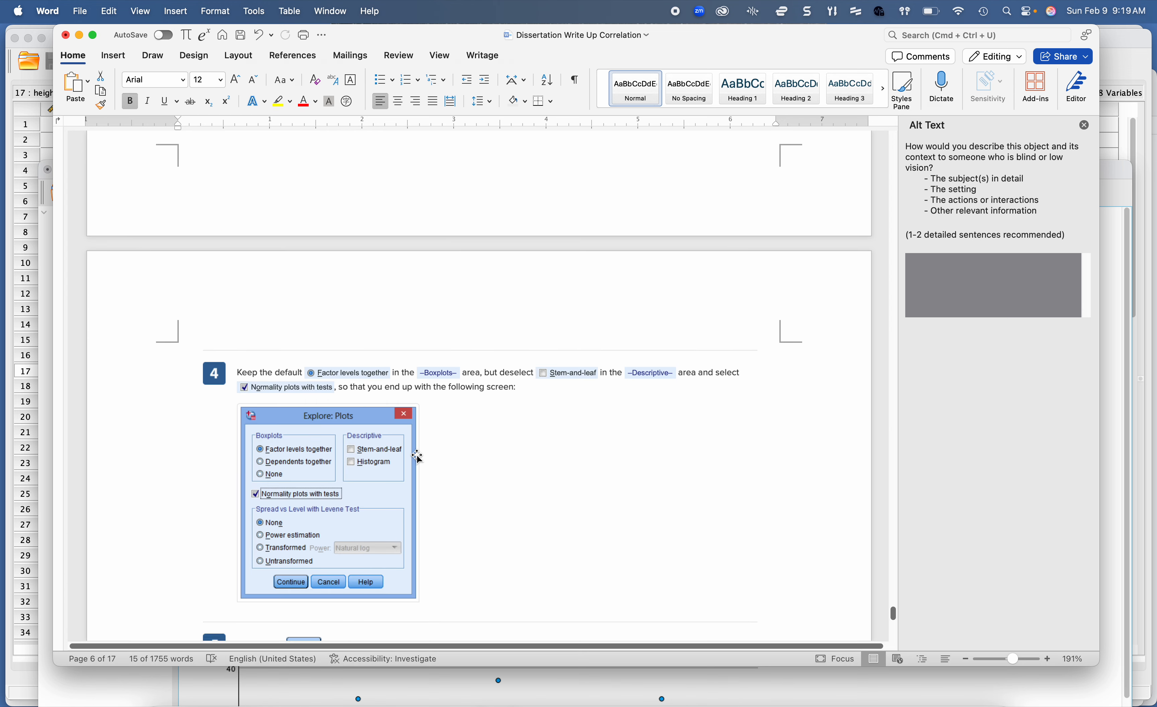
{"action": "scroll", "coordinate": [418, 457], "scroll_direction": "down", "scroll_amount": 3}
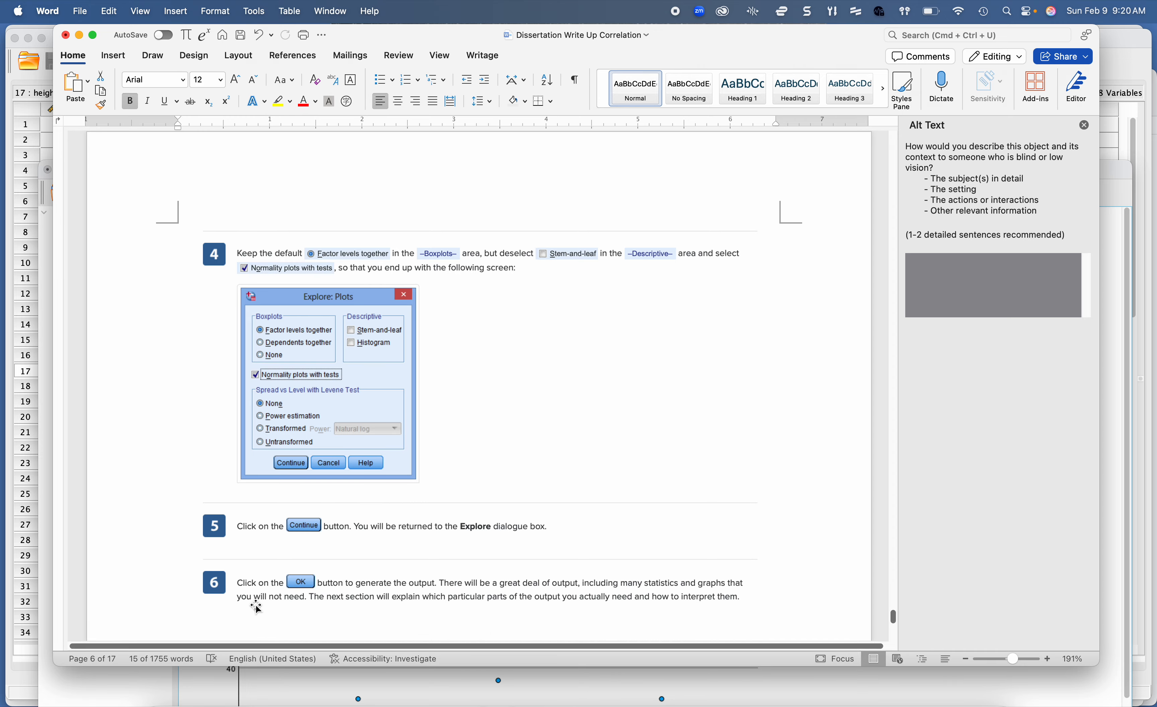
Step: Switch to SPSS and accept Explore plot settings with boxplot factor levels together, normality plots with tests, and no stem-and-leaf or histogram
{"action": "left_click", "coordinate": [692, 687]}
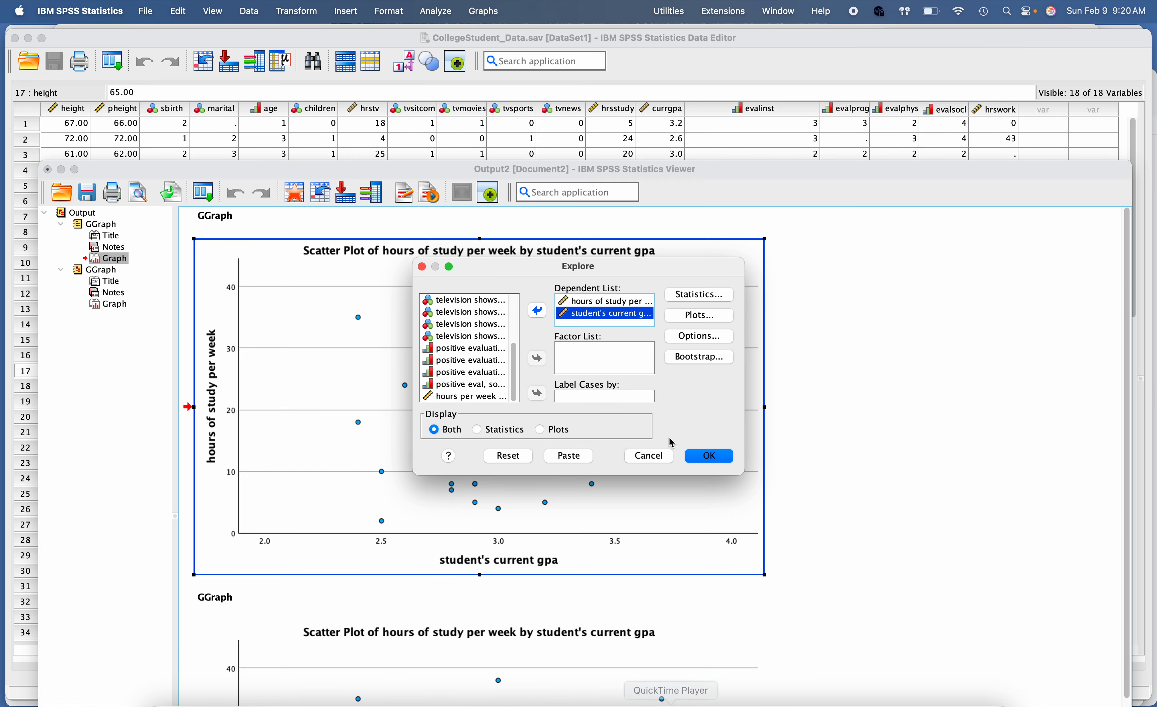
{"action": "left_click", "coordinate": [698, 315]}
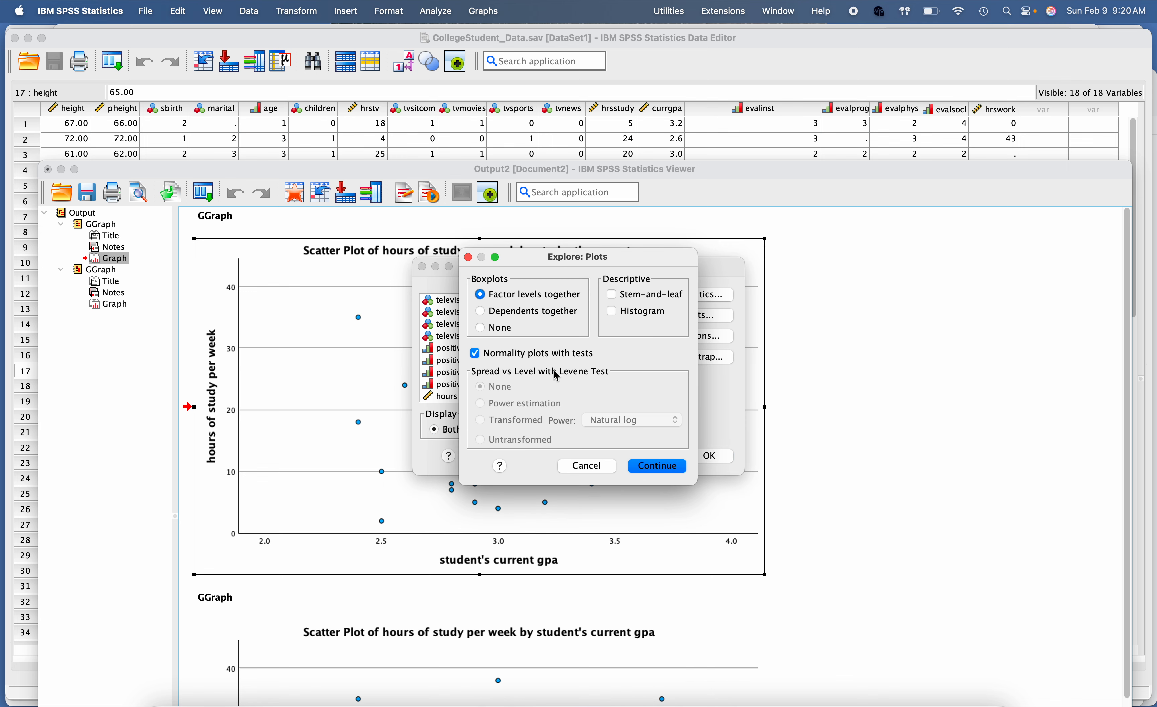
{"action": "left_click", "coordinate": [657, 473]}
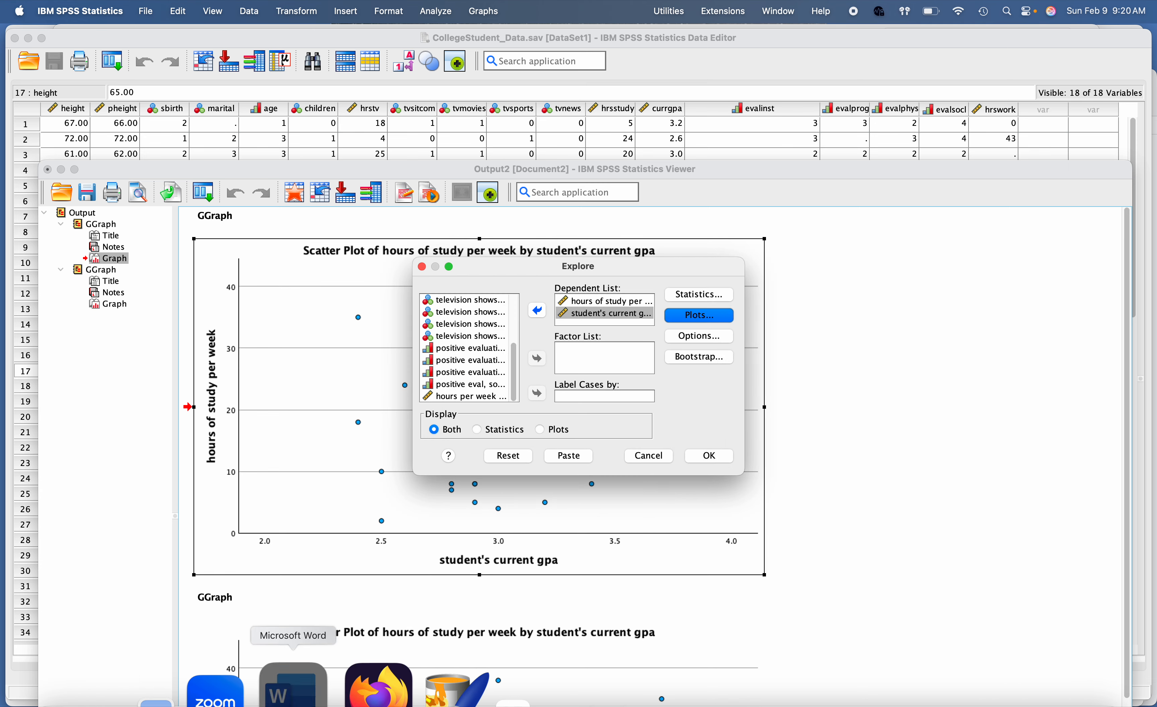
Step: Check the final appendix steps in Word, then return to SPSS and run the Explore analysis
{"action": "left_click", "coordinate": [291, 686]}
{"action": "scroll", "coordinate": [442, 467], "scroll_direction": "down", "scroll_amount": 2}
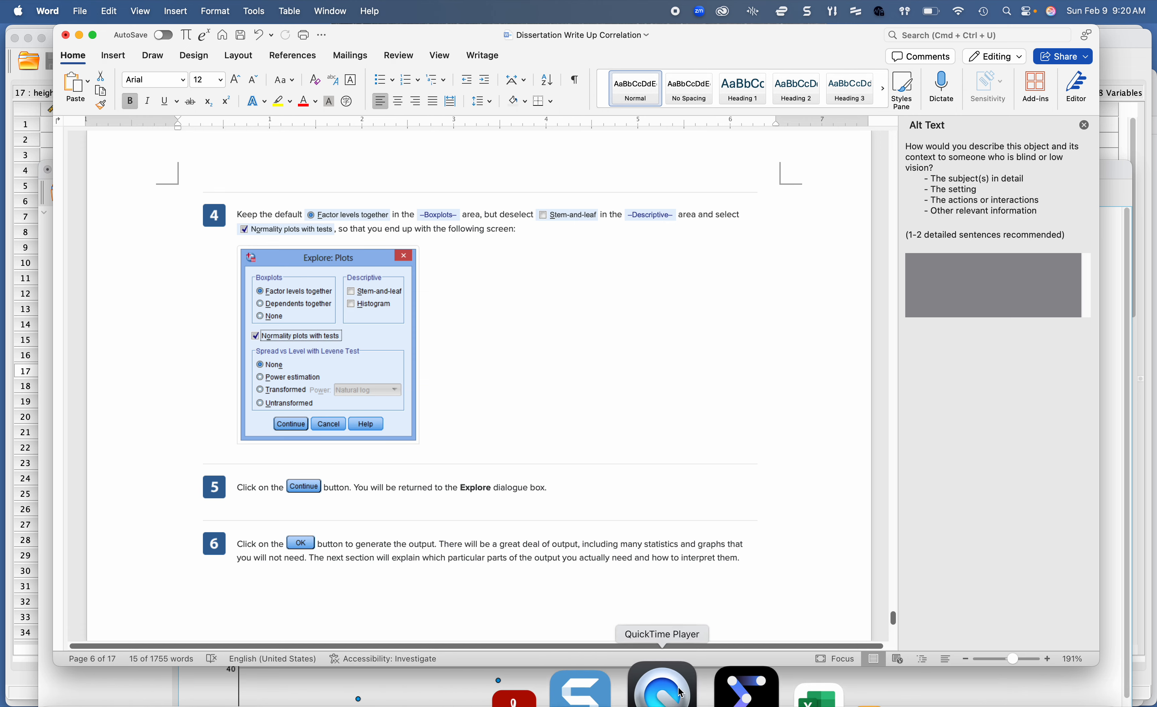
{"action": "left_click", "coordinate": [702, 693]}
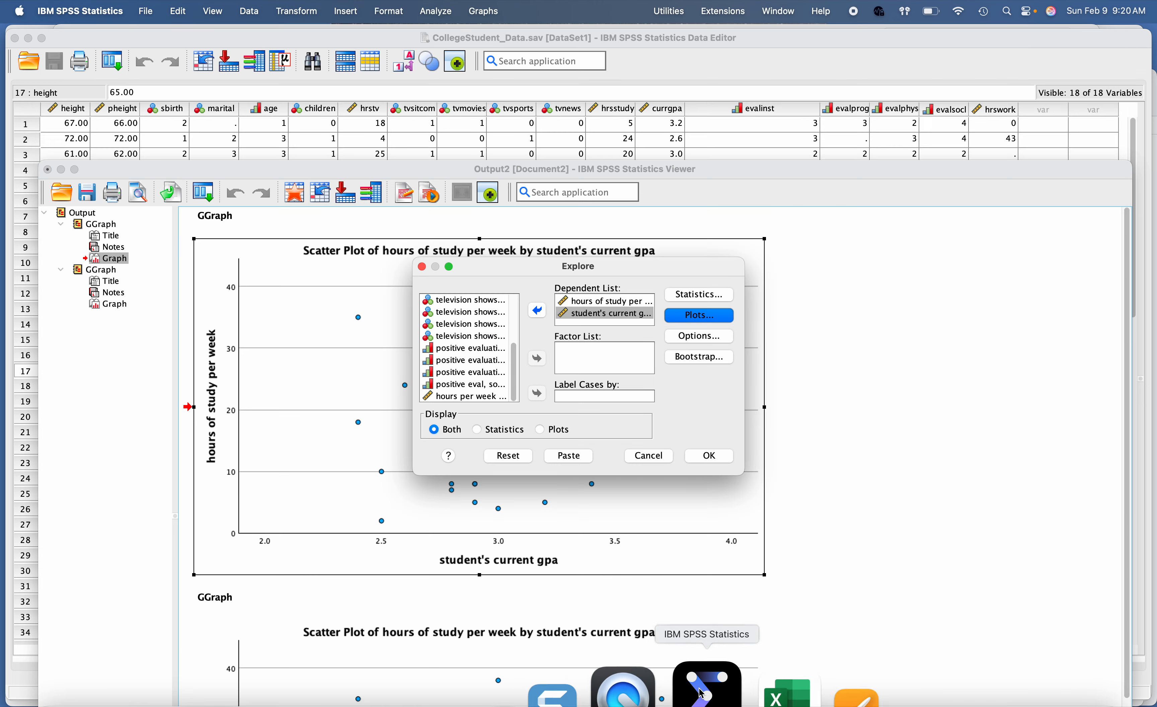
{"action": "left_click", "coordinate": [710, 456]}
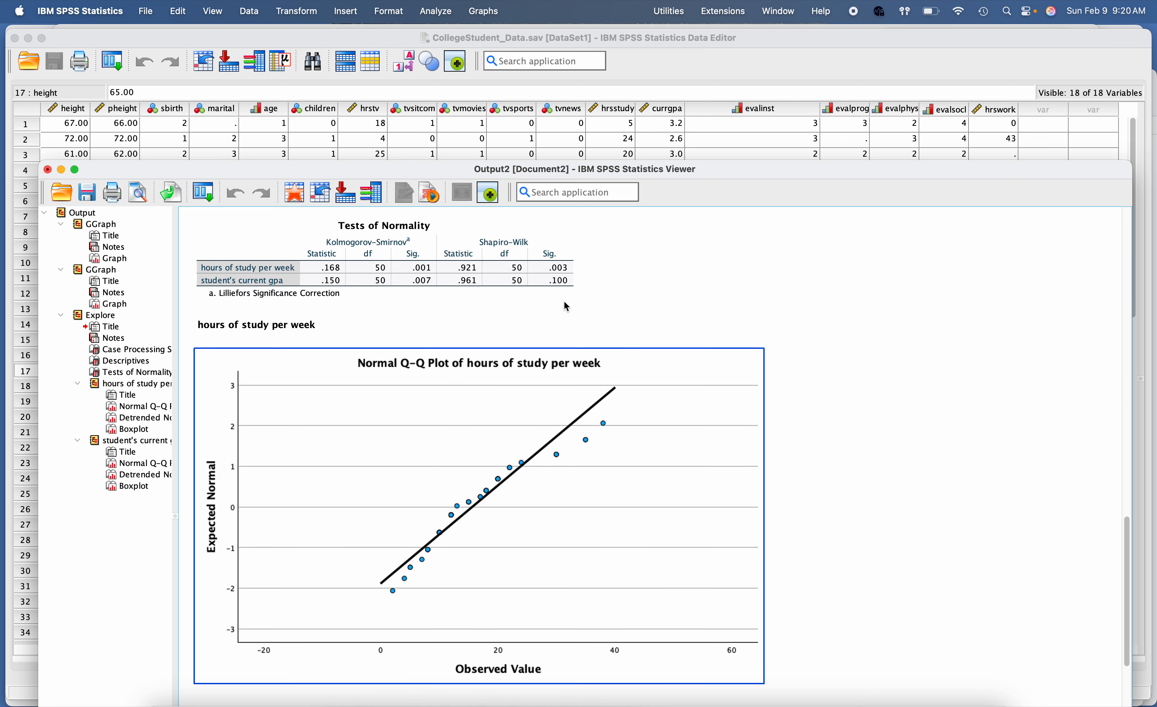
Step: Examine the Explore output for outliers in the boxplots of hours of study per week and student's current GPA
{"action": "left_click", "coordinate": [551, 284]}
{"action": "scroll", "coordinate": [546, 380], "scroll_direction": "down", "scroll_amount": 10}
{"action": "scroll", "coordinate": [547, 384], "scroll_direction": "down", "scroll_amount": 8}
{"action": "left_click", "coordinate": [546, 384]}
{"action": "scroll", "coordinate": [547, 384], "scroll_direction": "up", "scroll_amount": 3}
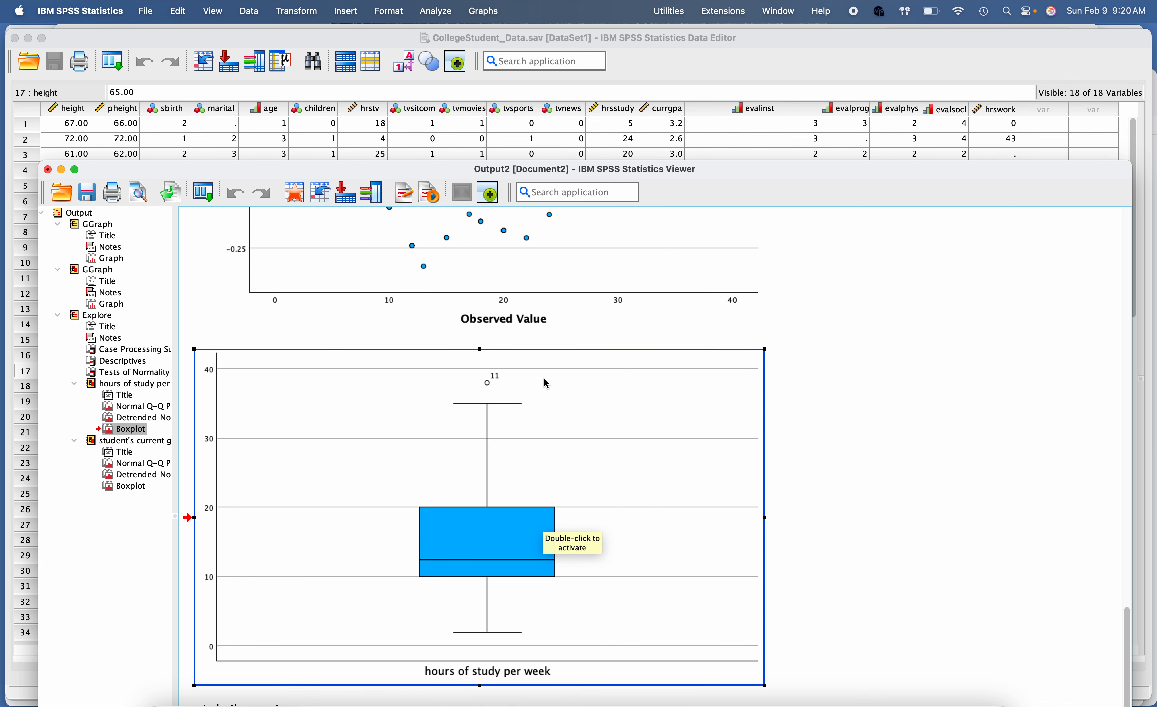
{"action": "scroll", "coordinate": [545, 380], "scroll_direction": "down", "scroll_amount": 15}
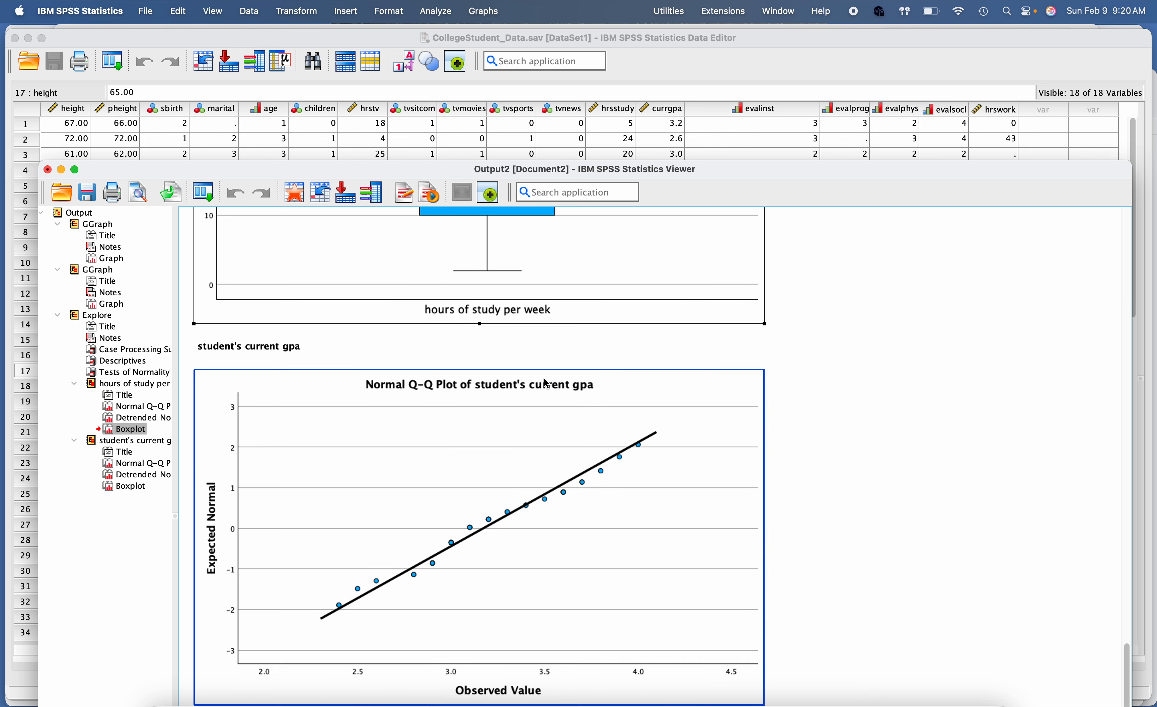
{"action": "scroll", "coordinate": [545, 380], "scroll_direction": "down", "scroll_amount": 3}
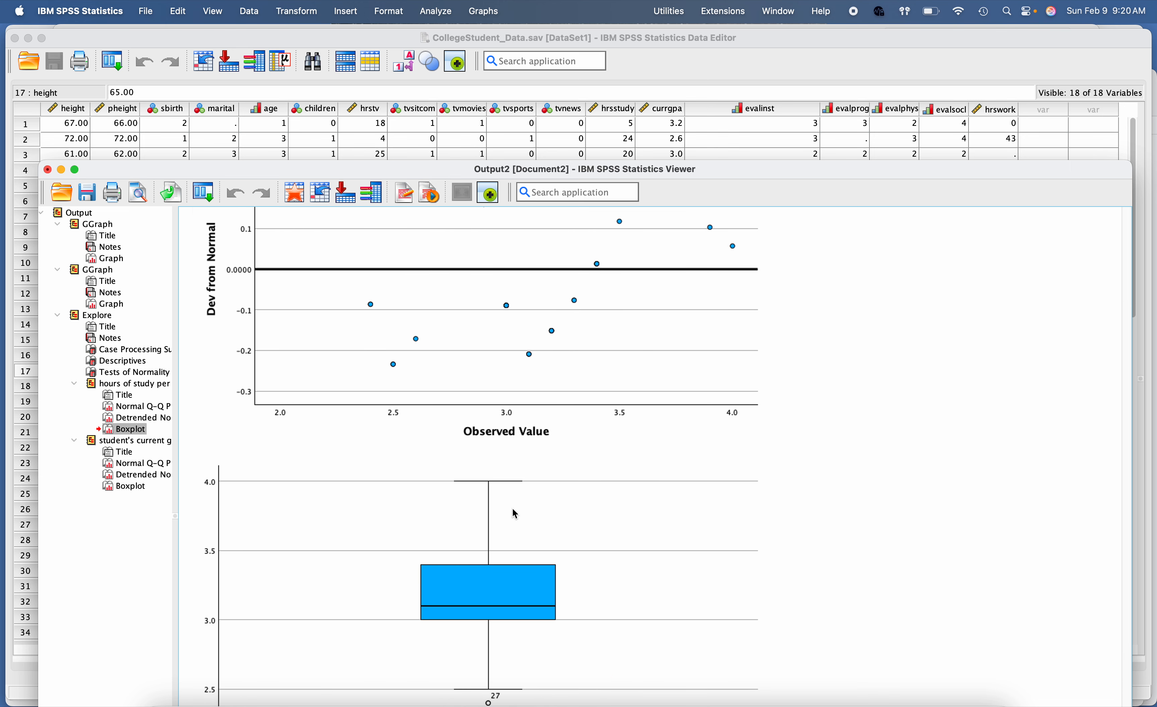
{"action": "left_click", "coordinate": [515, 526]}
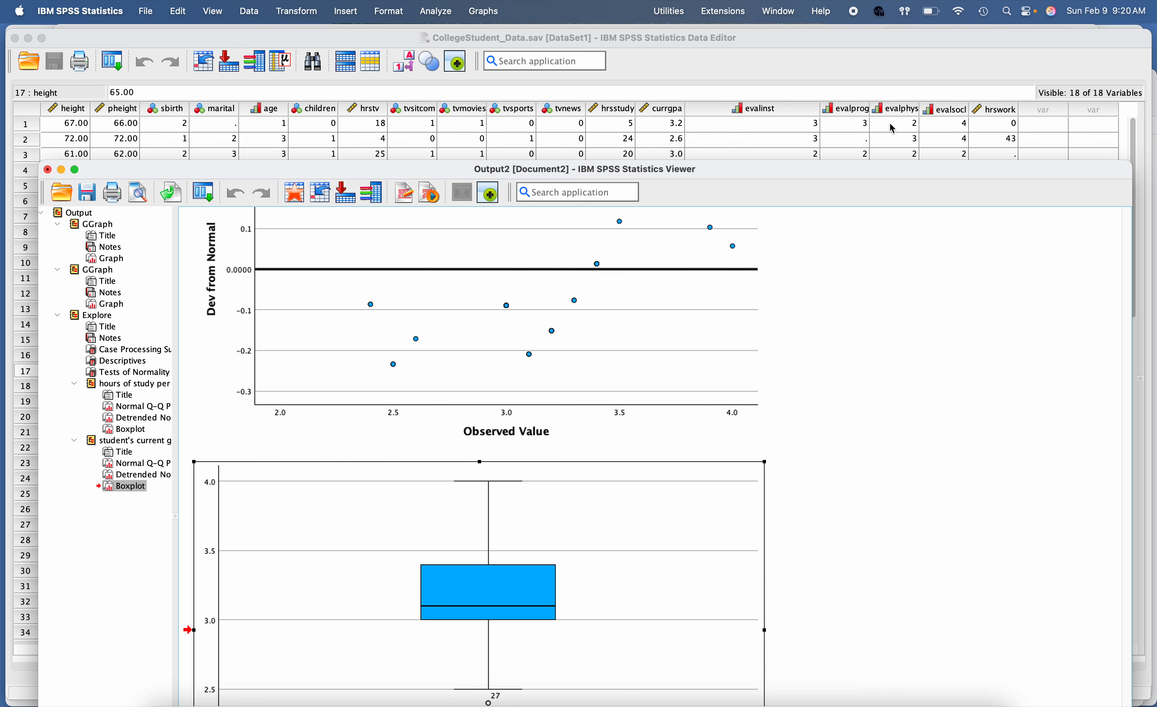
Step: Compare the outliers in the boxplots of student's current GPA and hours of study per week
{"action": "left_click_drag", "start_coordinate": [884, 175], "coordinate": [881, 40]}
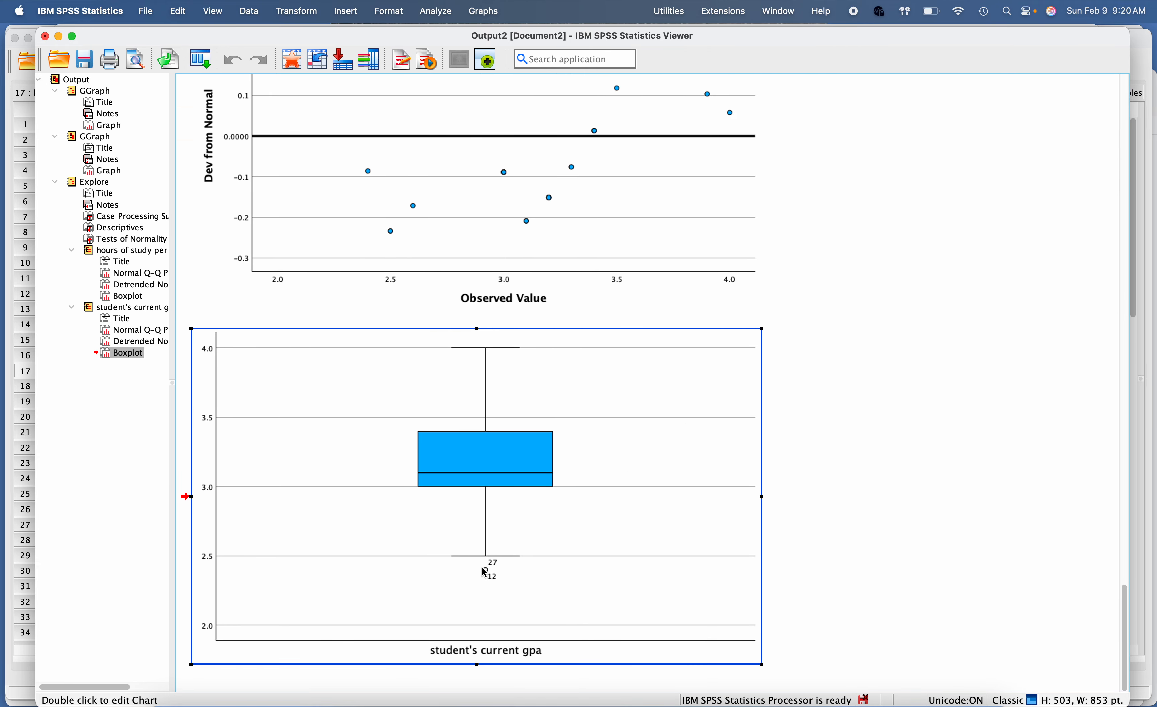
{"action": "scroll", "coordinate": [488, 568], "scroll_direction": "up", "scroll_amount": 15}
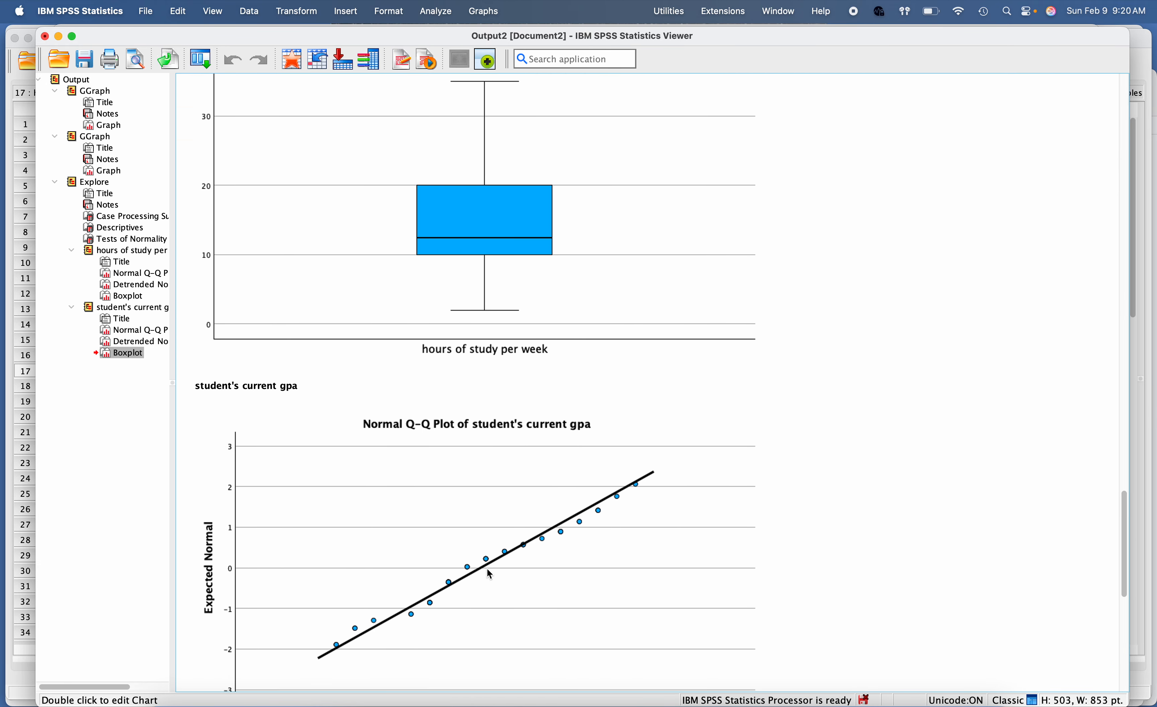
{"action": "scroll", "coordinate": [488, 568], "scroll_direction": "down", "scroll_amount": 15}
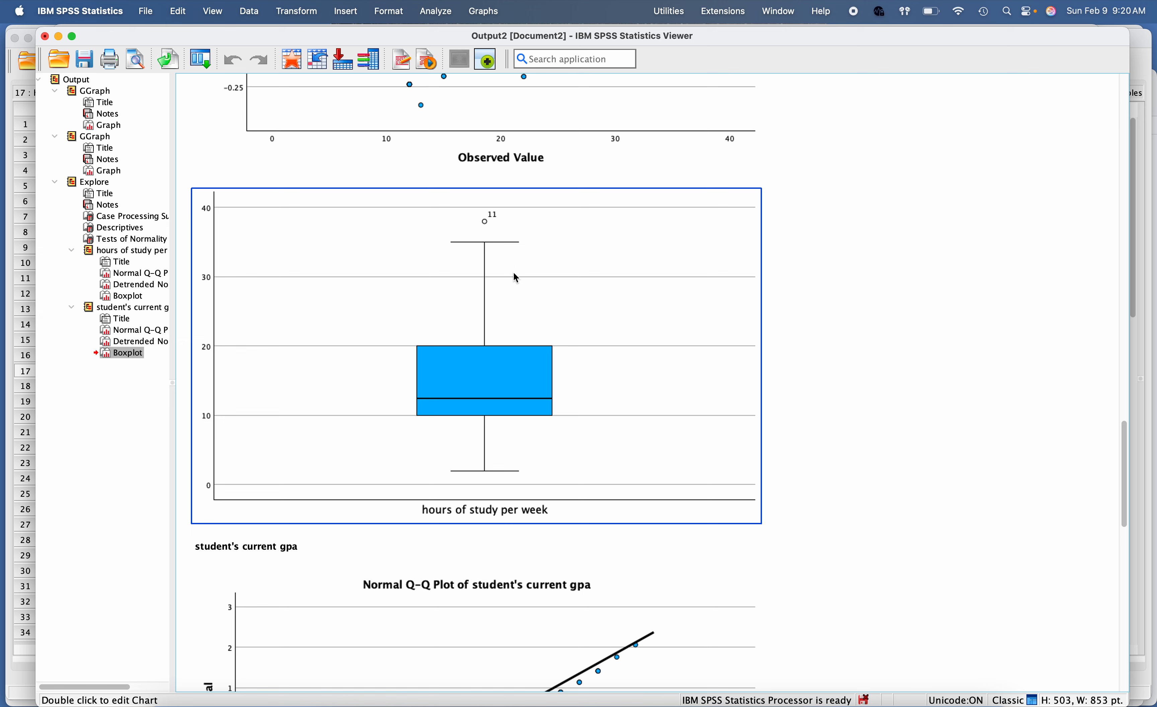
{"action": "scroll", "coordinate": [526, 333], "scroll_direction": "down", "scroll_amount": 15}
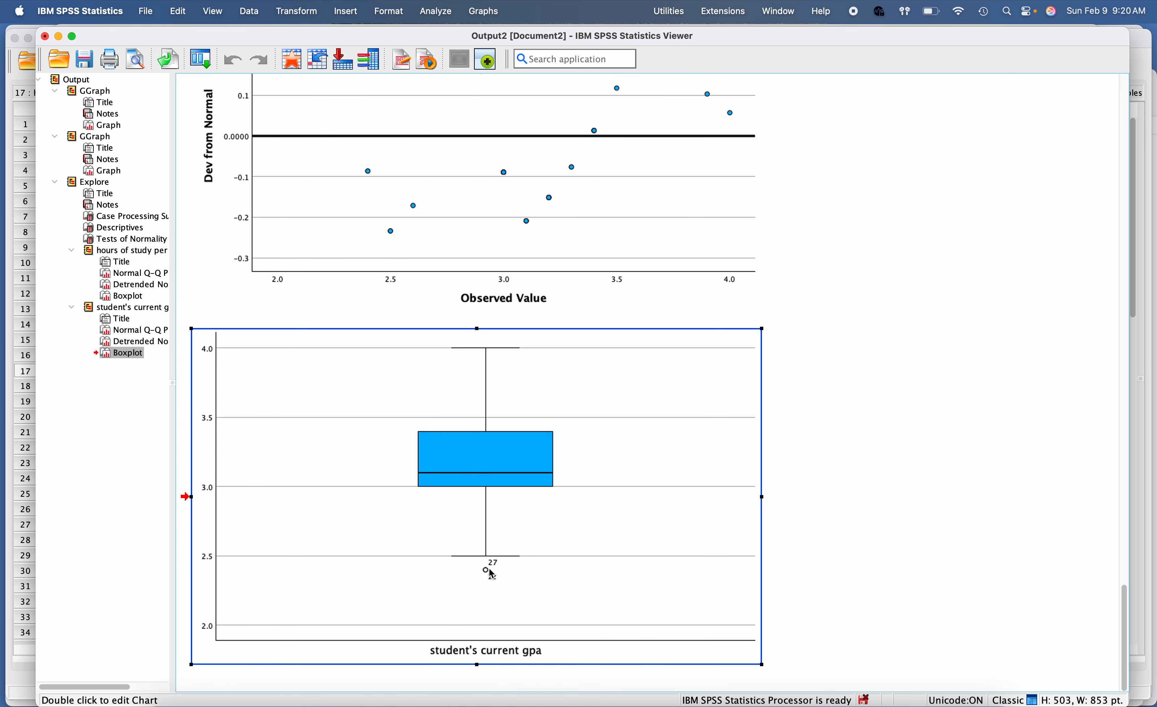
Step: Bring up the CollegeStudent_Data data set and look through its cases
{"action": "left_click", "coordinate": [20, 671]}
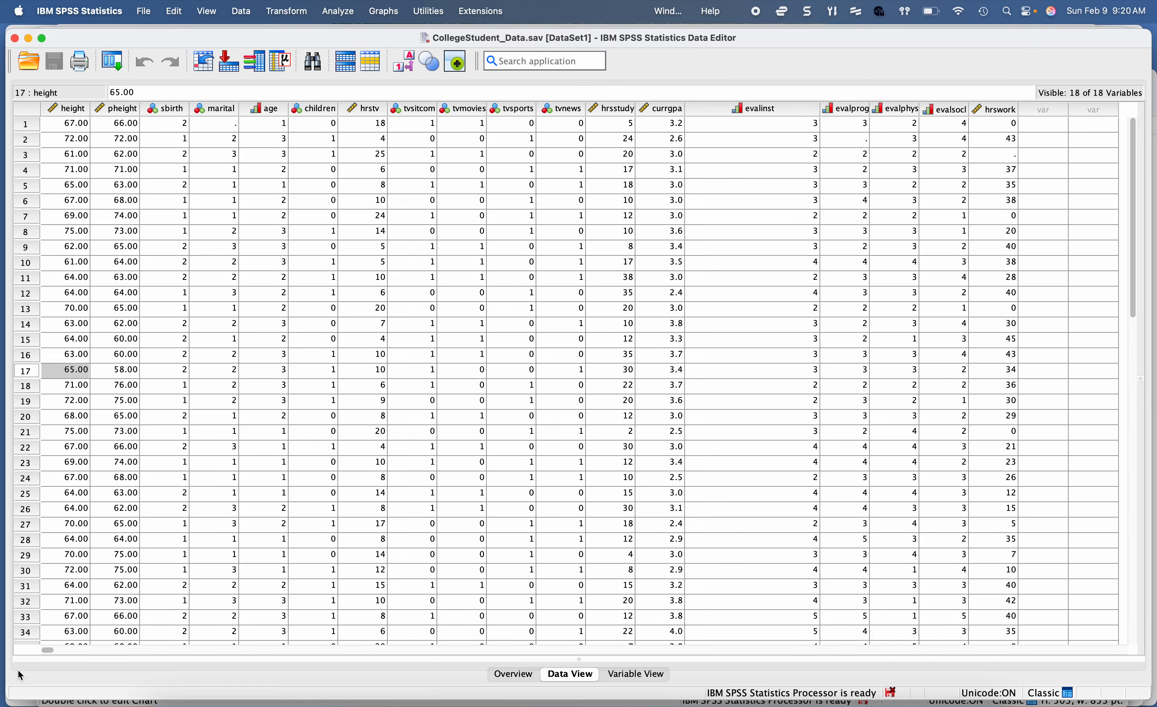
{"action": "scroll", "coordinate": [236, 486], "scroll_direction": "down", "scroll_amount": 5}
{"action": "scroll", "coordinate": [235, 485], "scroll_direction": "down", "scroll_amount": 15}
{"action": "scroll", "coordinate": [235, 486], "scroll_direction": "up", "scroll_amount": 12}
{"action": "scroll", "coordinate": [235, 486], "scroll_direction": "up", "scroll_amount": 5}
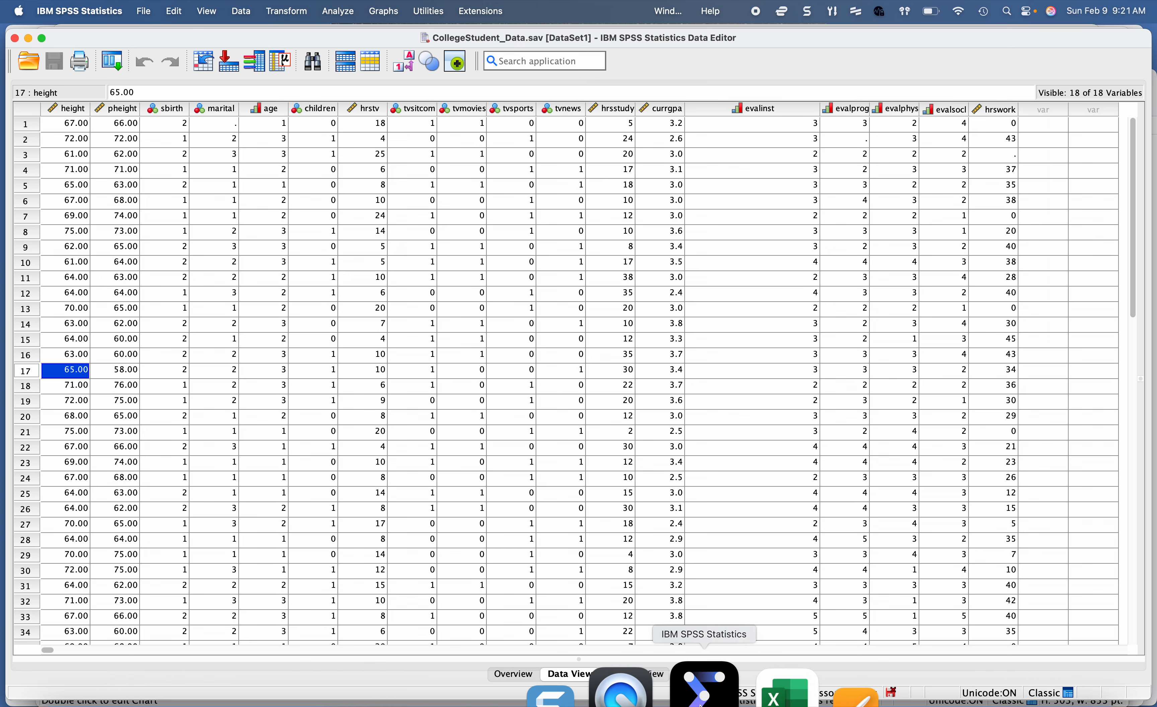
Step: Return to the Explore output and examine the Shapiro-Wilk results in the Tests of Normality table
{"action": "left_click_drag", "start_coordinate": [735, 33], "coordinate": [734, 46]}
{"action": "left_click", "coordinate": [728, 33]}
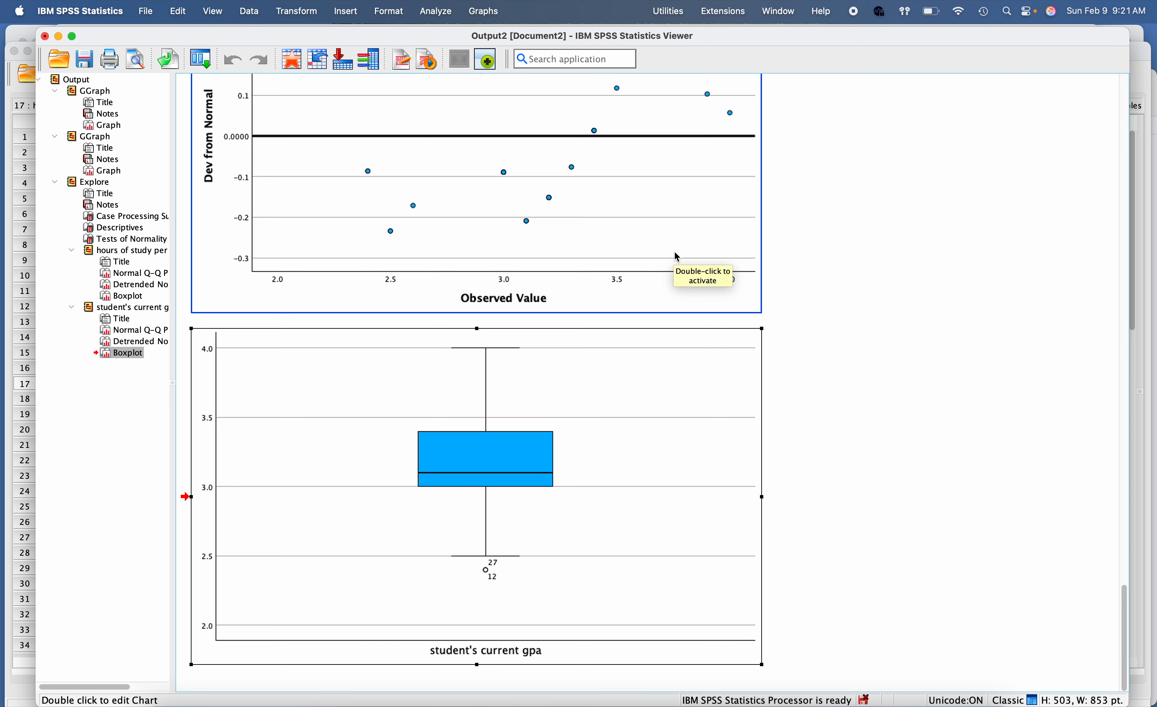
{"action": "scroll", "coordinate": [677, 256], "scroll_direction": "up", "scroll_amount": 20}
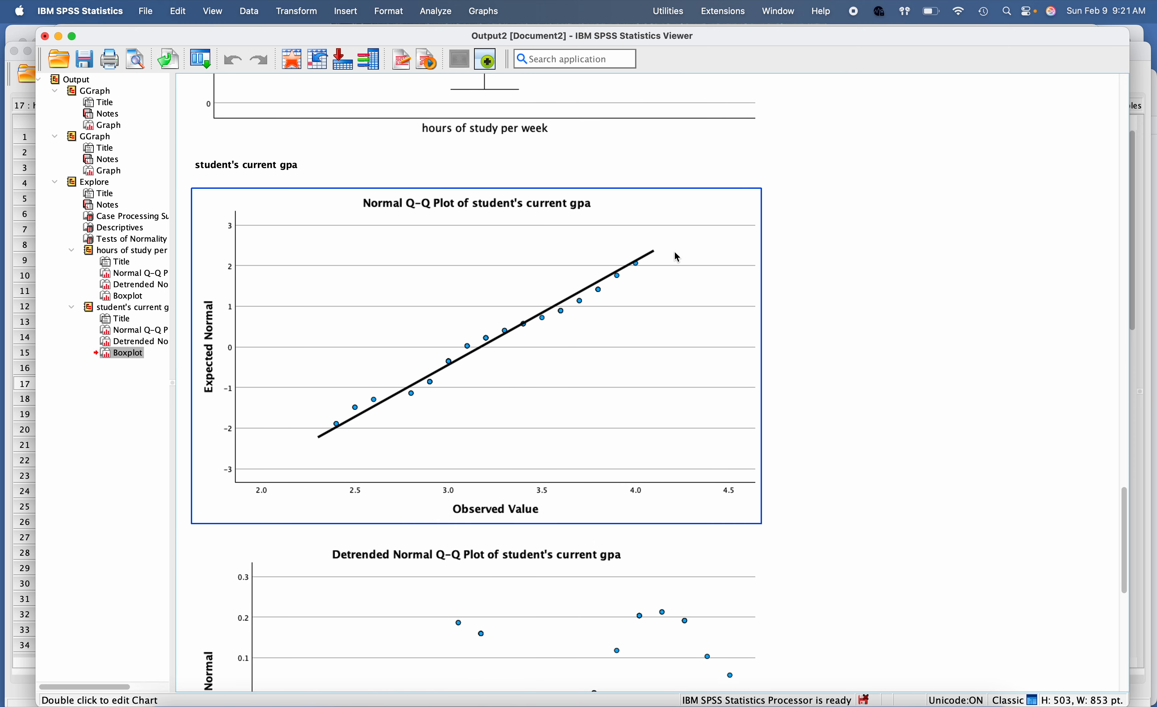
{"action": "scroll", "coordinate": [675, 254], "scroll_direction": "up", "scroll_amount": 20}
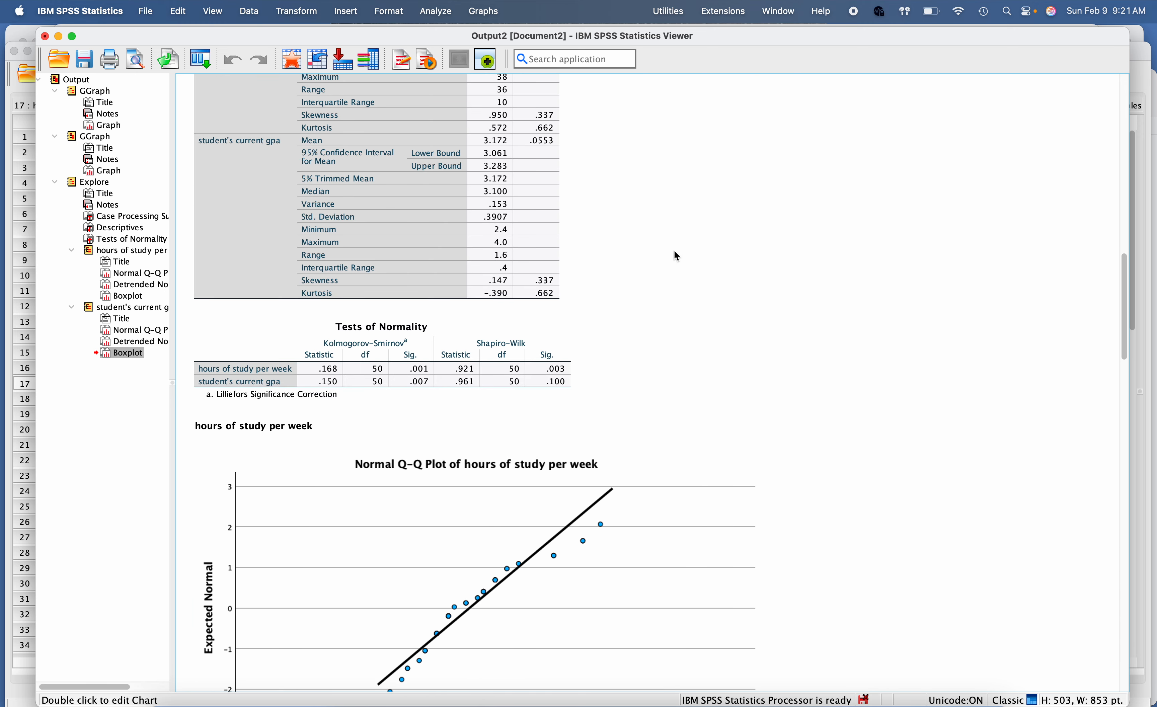
{"action": "left_click", "coordinate": [561, 346]}
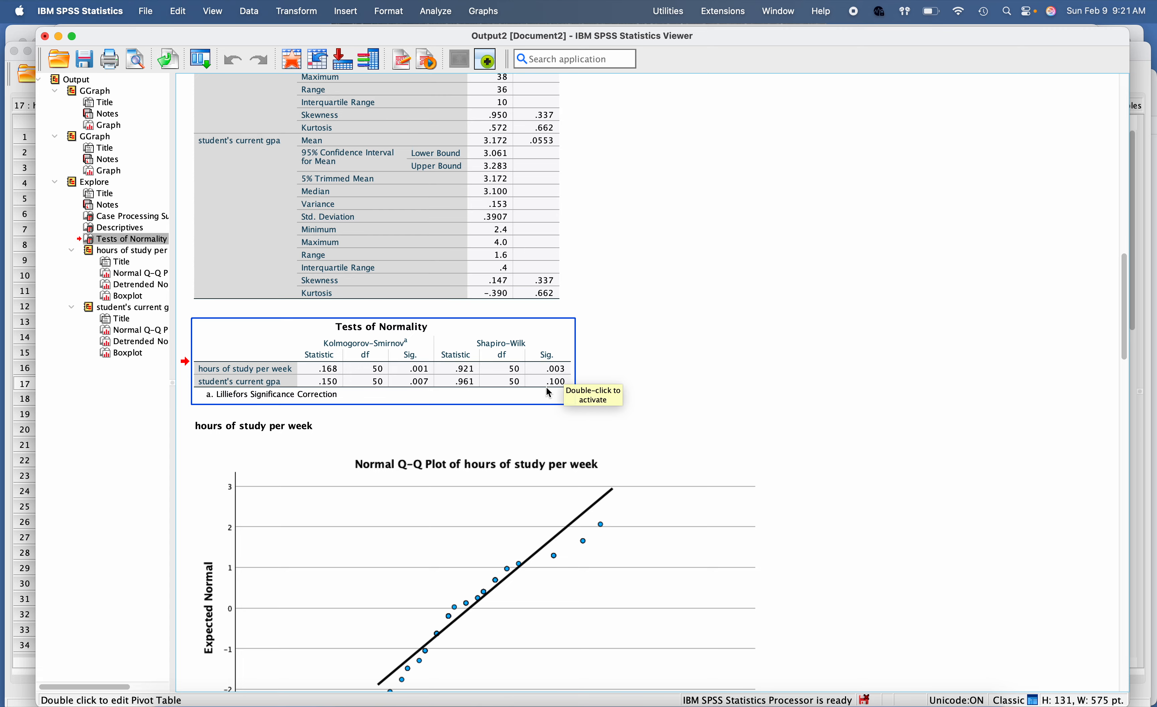
Step: Switch to Word and read the Shapiro-Wilk interpretation rules under Assumption 3, marking the "p > .05" criterion
{"action": "mouse_move", "coordinate": [178, 704]}
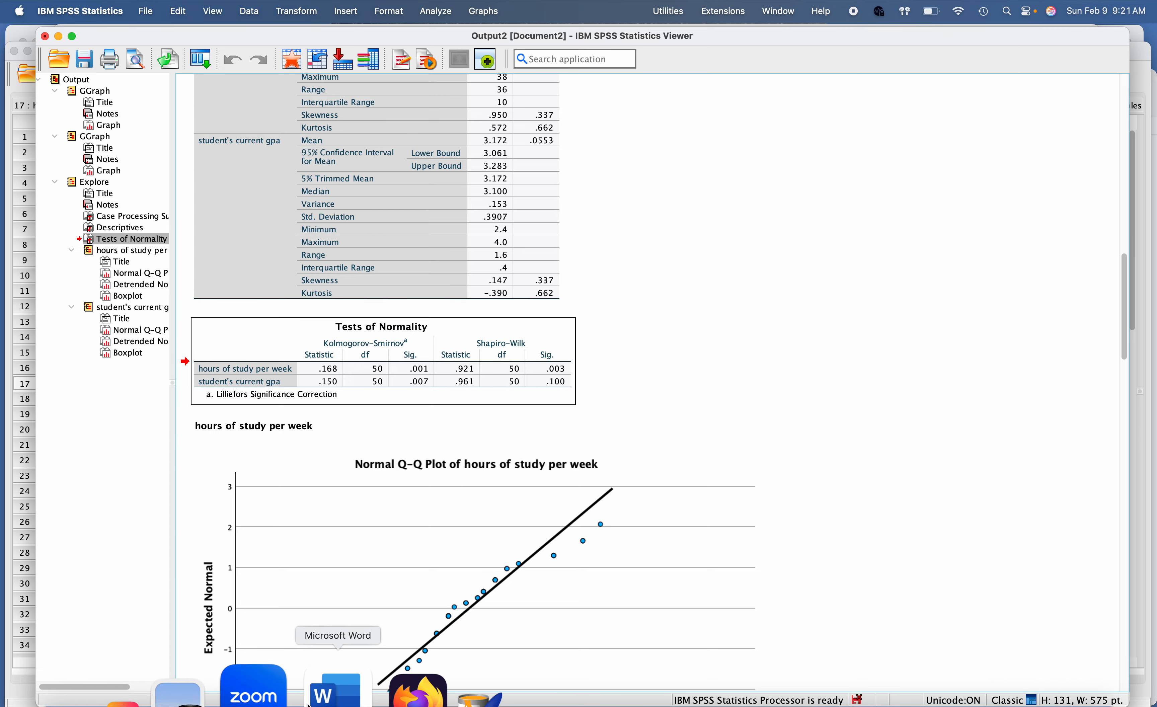
{"action": "left_click", "coordinate": [311, 702]}
{"action": "scroll", "coordinate": [355, 486], "scroll_direction": "up", "scroll_amount": 20}
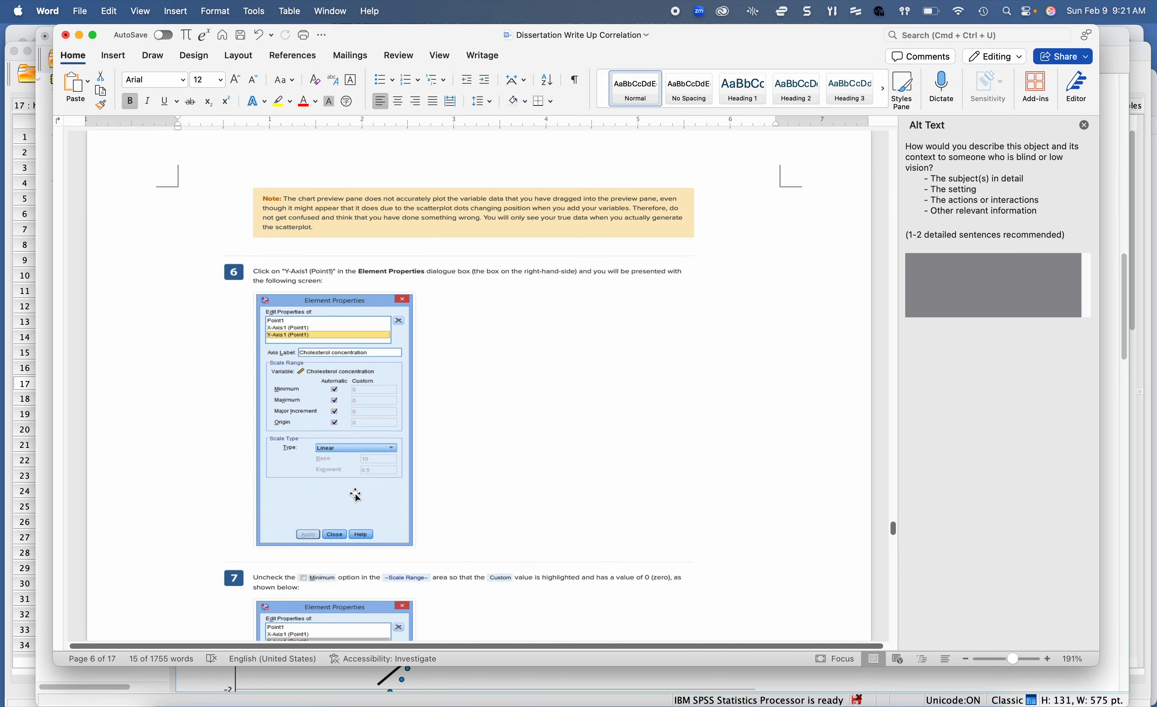
{"action": "scroll", "coordinate": [356, 495], "scroll_direction": "up", "scroll_amount": 20}
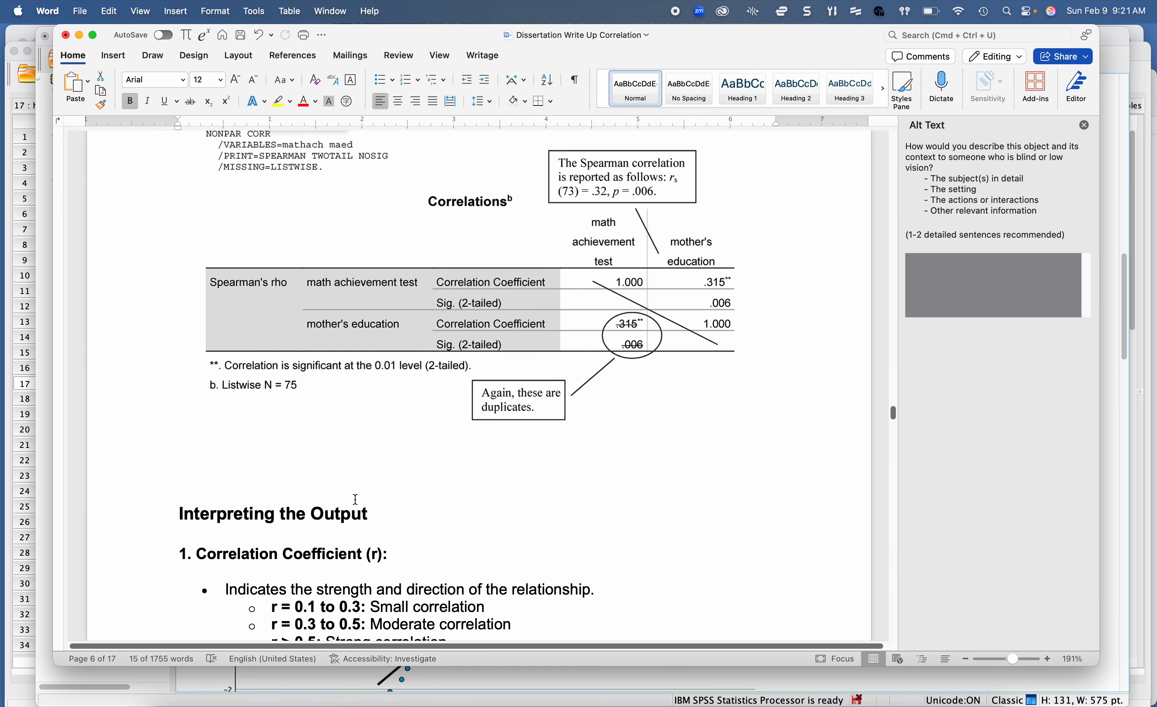
{"action": "scroll", "coordinate": [355, 499], "scroll_direction": "up", "scroll_amount": 20}
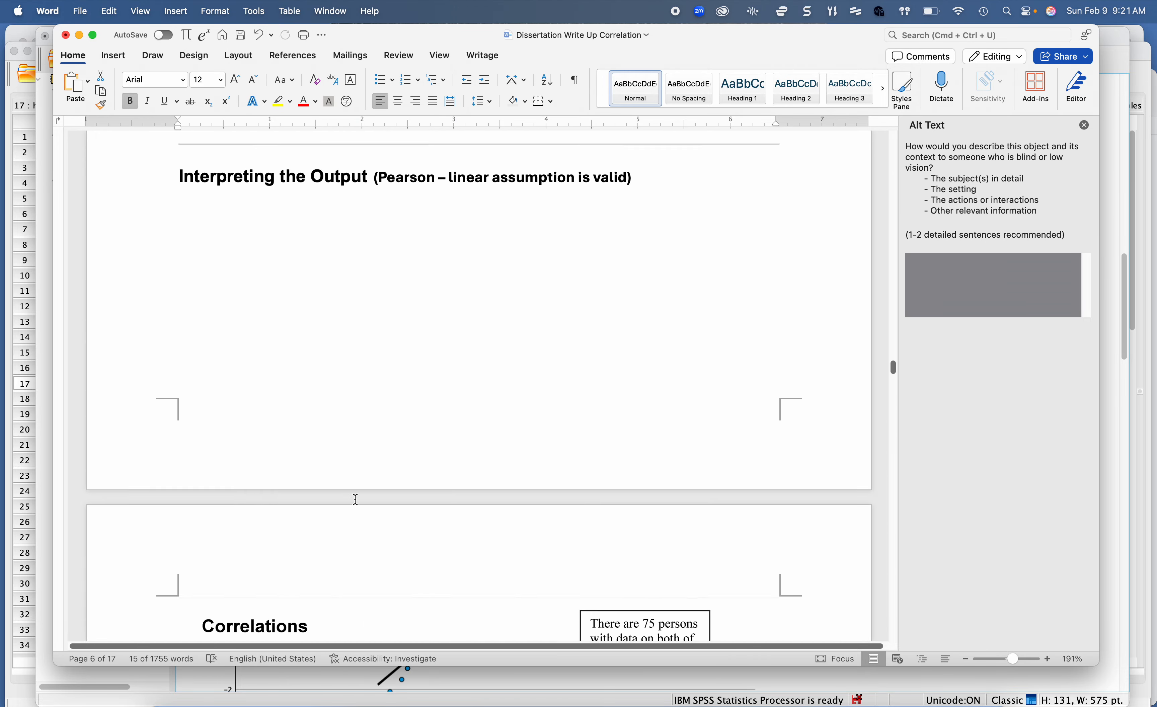
{"action": "scroll", "coordinate": [355, 499], "scroll_direction": "up", "scroll_amount": 20}
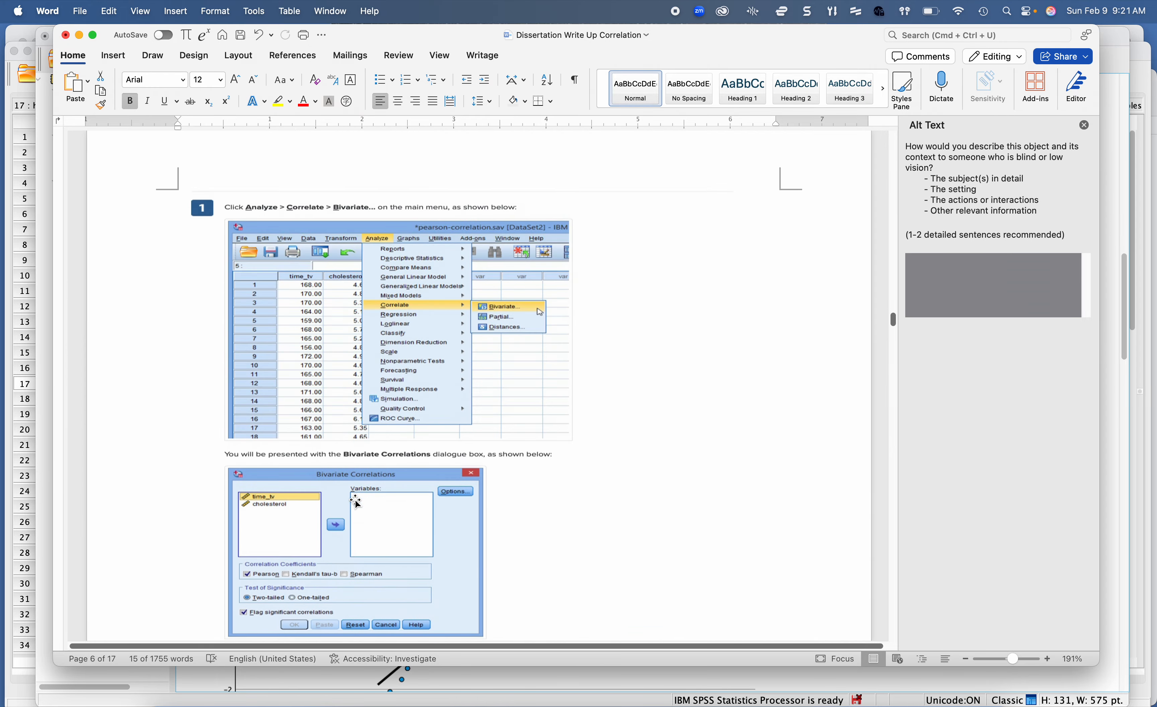
{"action": "scroll", "coordinate": [355, 499], "scroll_direction": "up", "scroll_amount": 20}
{"action": "scroll", "coordinate": [355, 499], "scroll_direction": "down", "scroll_amount": 8}
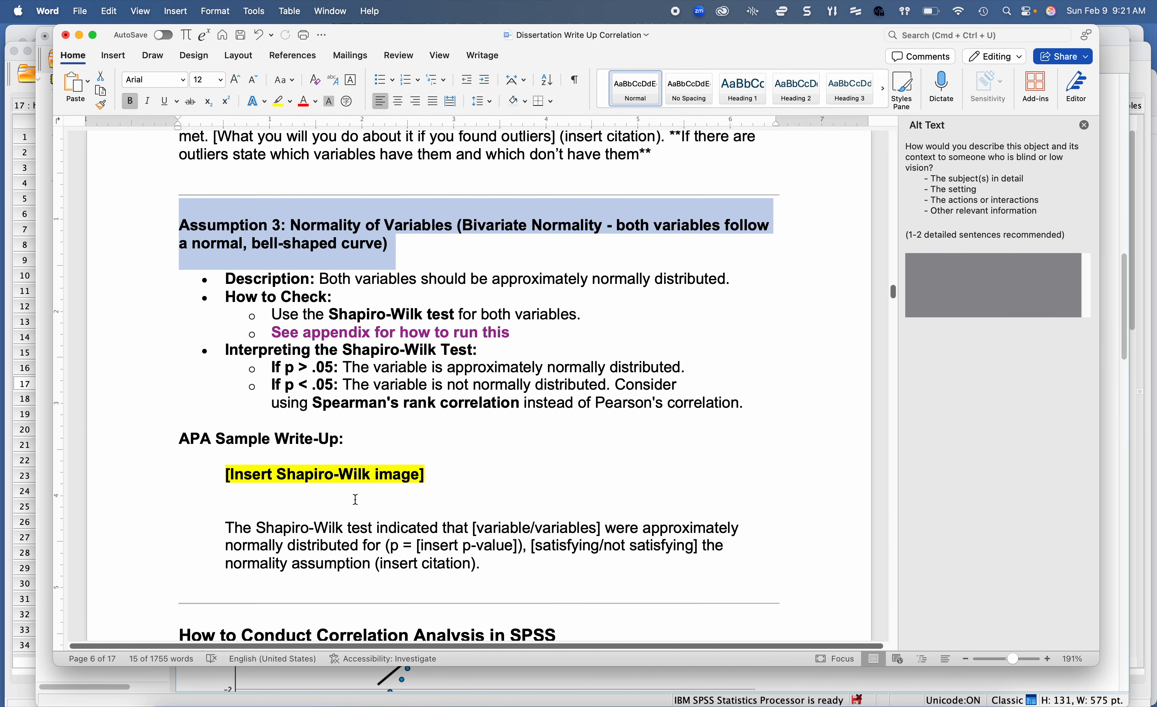
{"action": "scroll", "coordinate": [355, 500], "scroll_direction": "down", "scroll_amount": 1}
{"action": "left_click", "coordinate": [344, 413]}
{"action": "scroll", "coordinate": [343, 413], "scroll_direction": "down", "scroll_amount": 2}
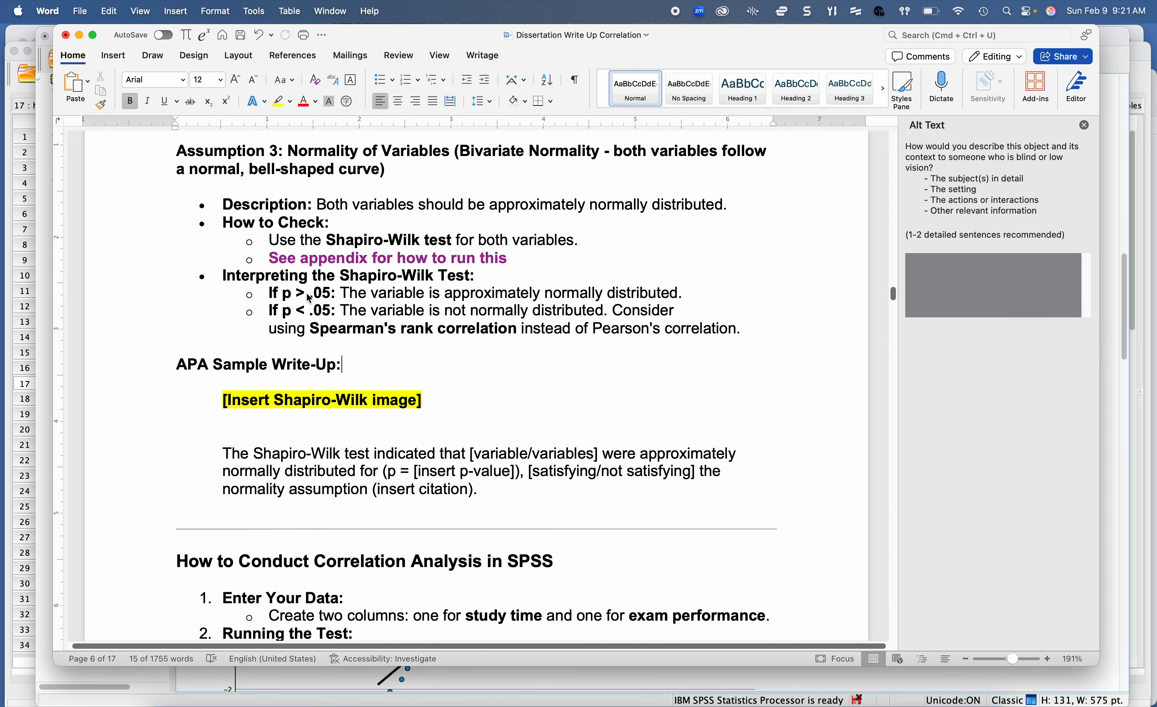
{"action": "left_click_drag", "start_coordinate": [283, 293], "coordinate": [326, 293]}
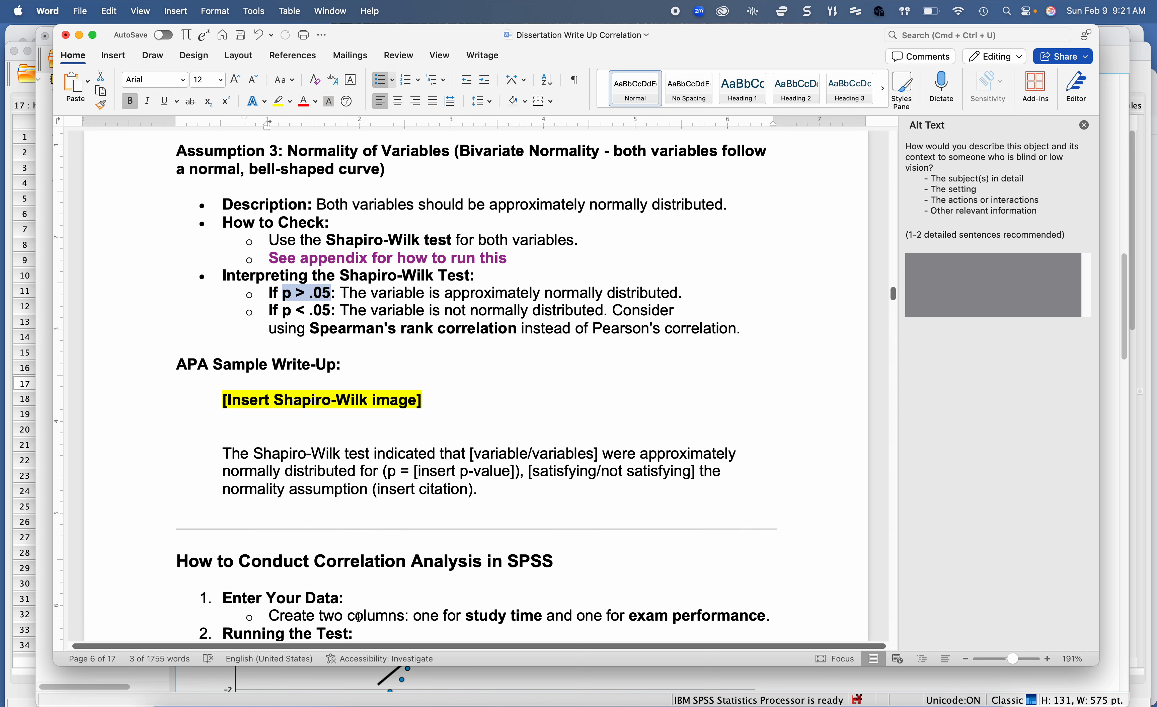
Step: Switch to SPSS, check the Shapiro-Wilk significance values for both variables, and look through the hrsstudy column in the data
{"action": "left_click", "coordinate": [697, 689]}
{"action": "left_click", "coordinate": [430, 382]}
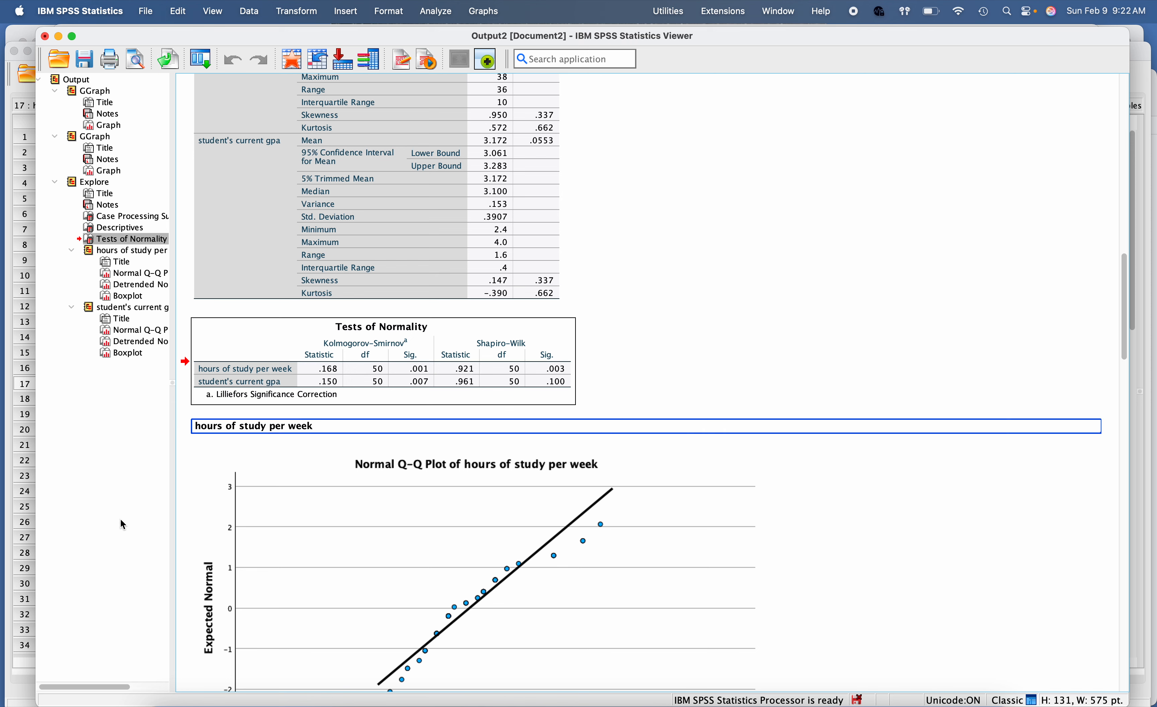
{"action": "left_click", "coordinate": [9, 678]}
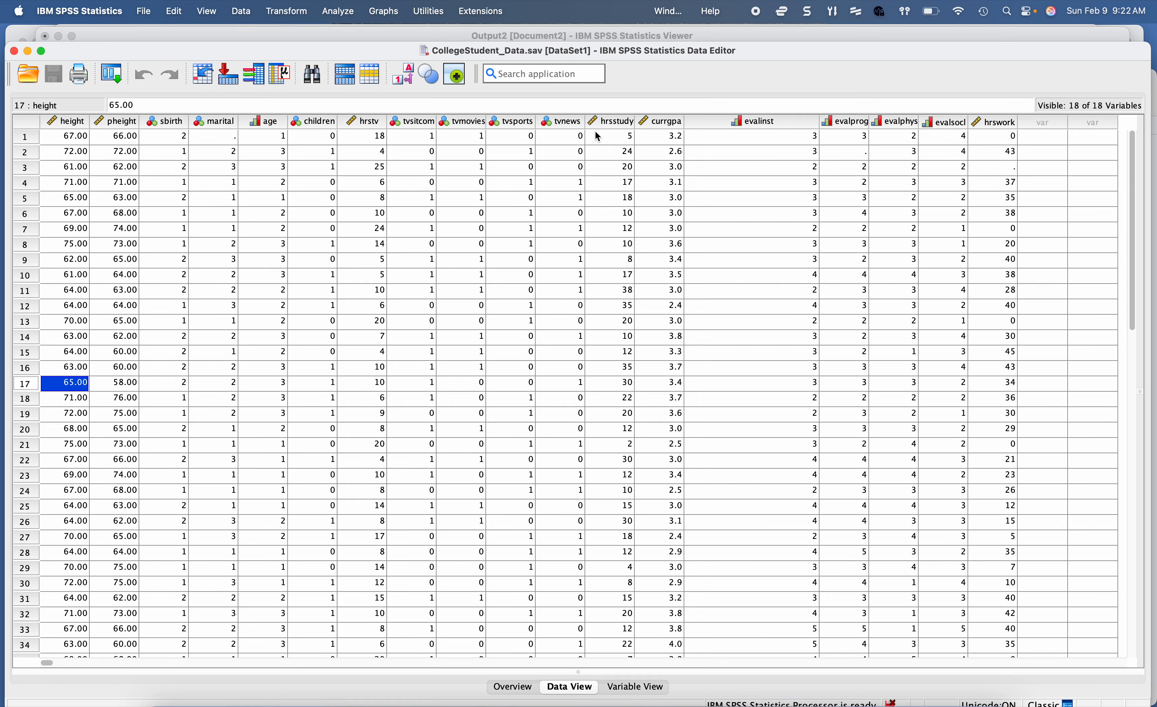
{"action": "left_click", "coordinate": [618, 124]}
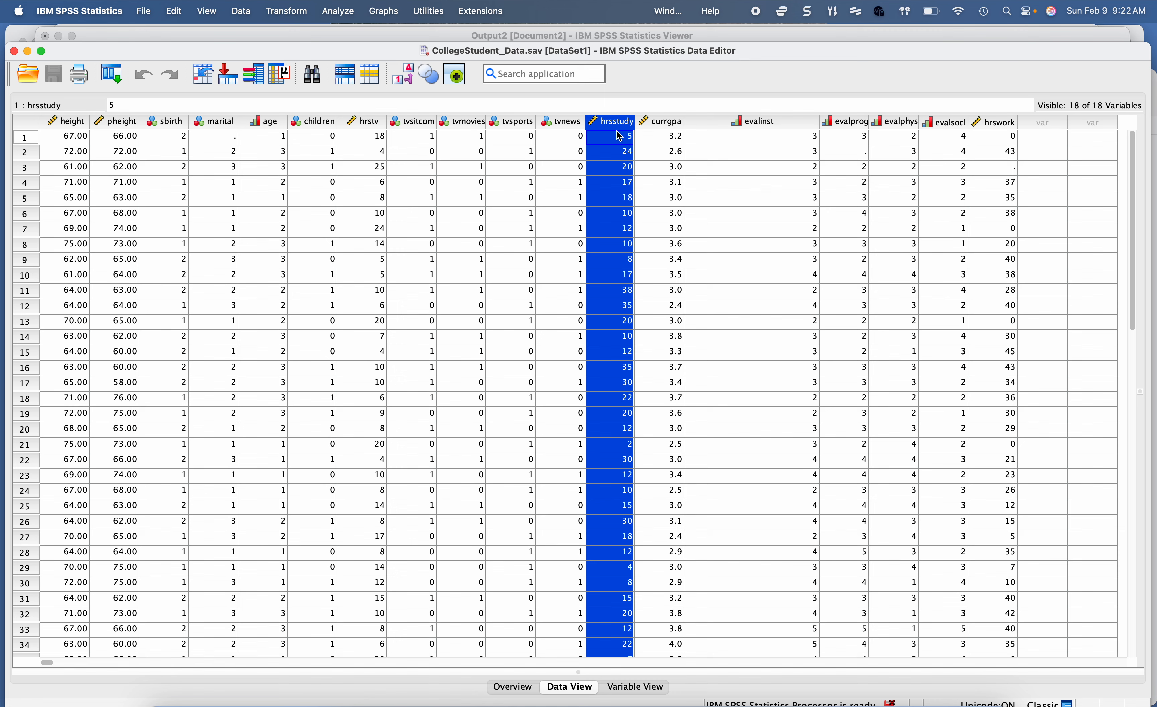
{"action": "scroll", "coordinate": [592, 220], "scroll_direction": "down", "scroll_amount": 10}
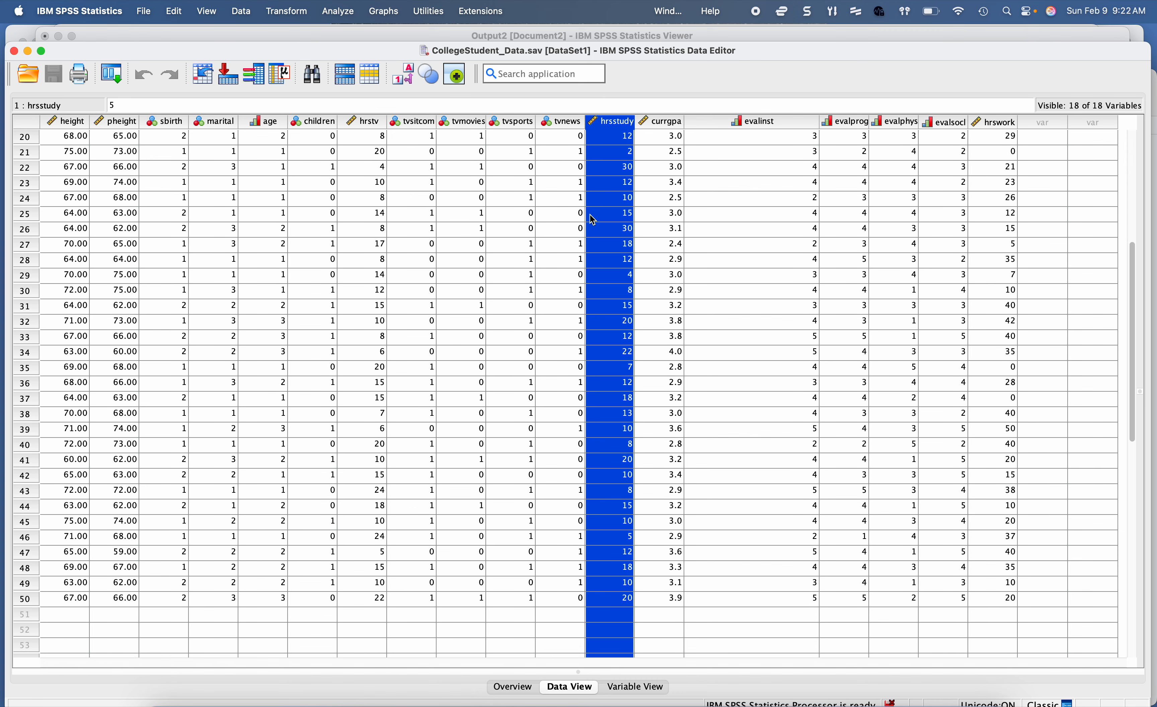
{"action": "scroll", "coordinate": [590, 214], "scroll_direction": "down", "scroll_amount": 3}
{"action": "scroll", "coordinate": [593, 295], "scroll_direction": "up", "scroll_amount": 3}
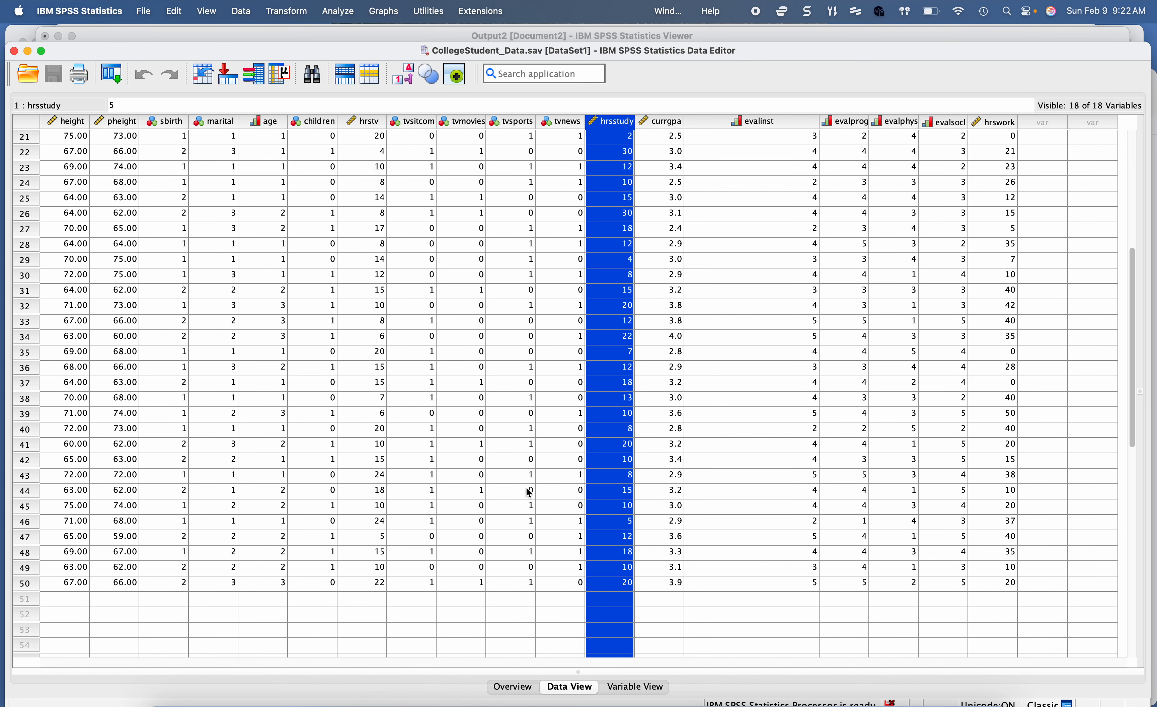
Step: Return to the output and identify the outlier's case number in the hours of study per week boxplot
{"action": "mouse_move", "coordinate": [489, 705]}
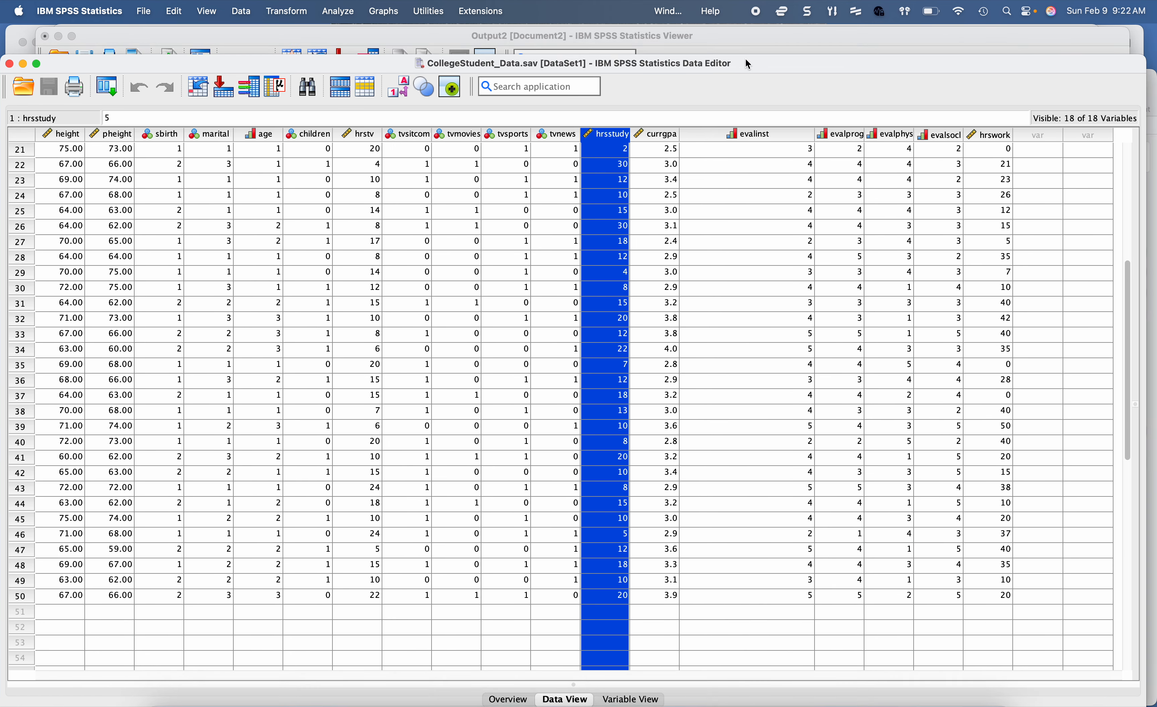
{"action": "left_click", "coordinate": [741, 33]}
{"action": "scroll", "coordinate": [705, 194], "scroll_direction": "down", "scroll_amount": 10}
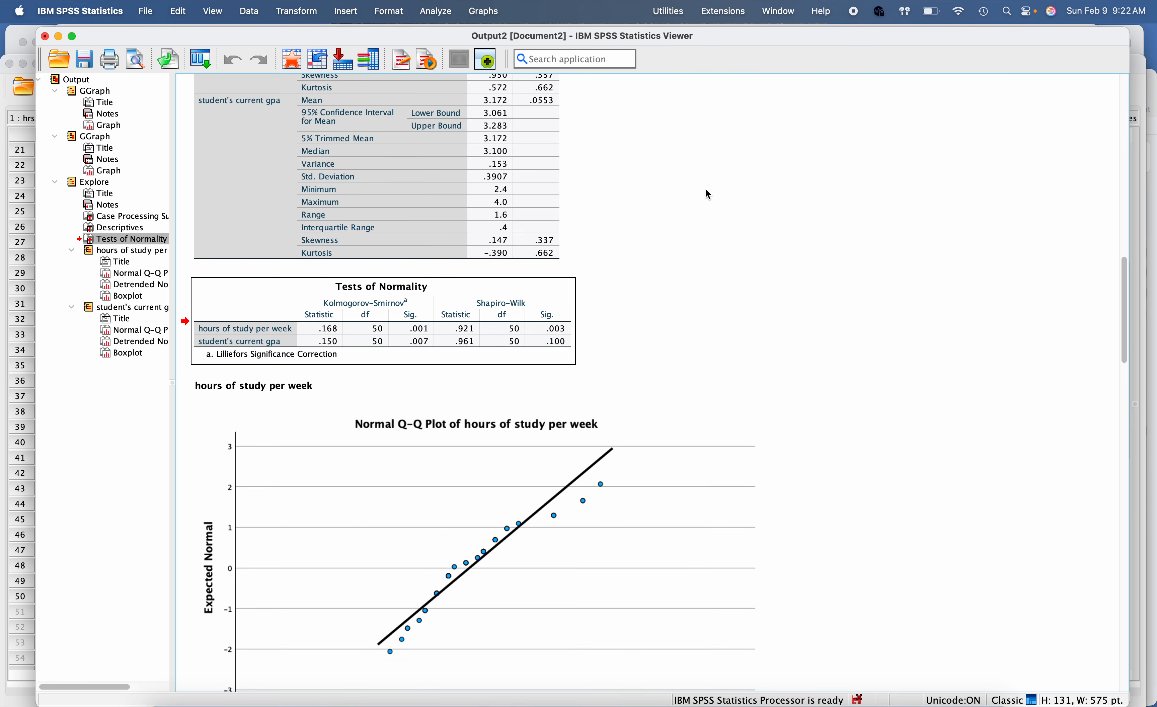
{"action": "scroll", "coordinate": [706, 191], "scroll_direction": "down", "scroll_amount": 12}
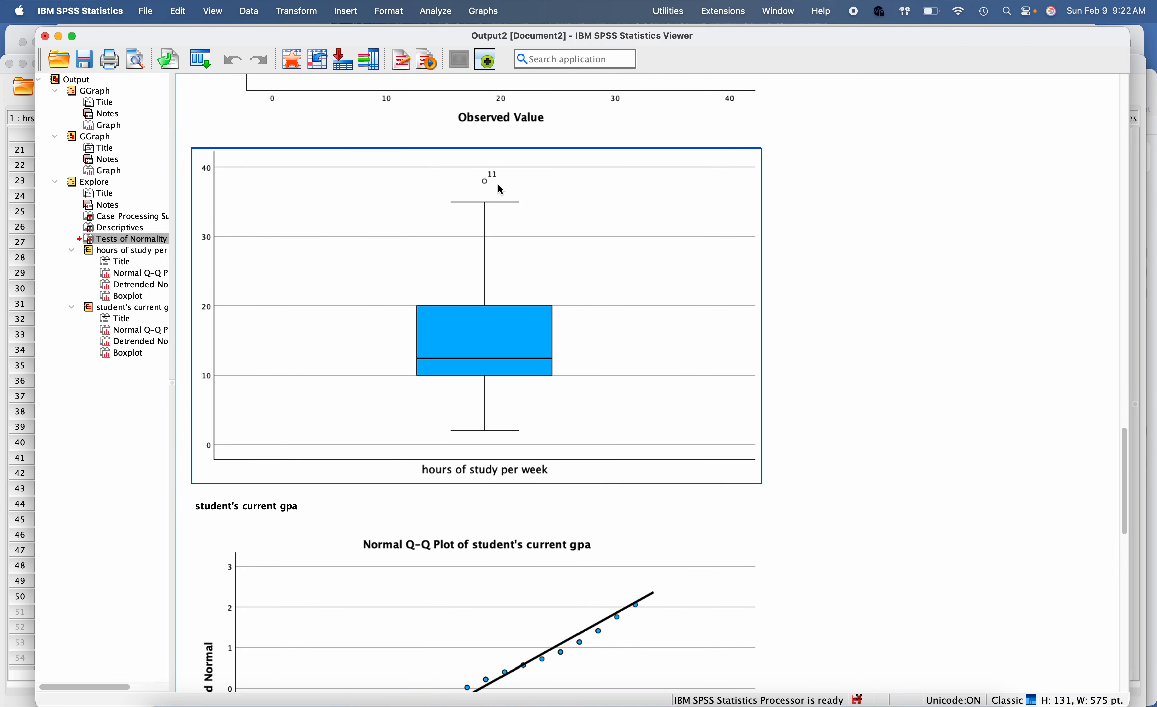
{"action": "left_click", "coordinate": [484, 184]}
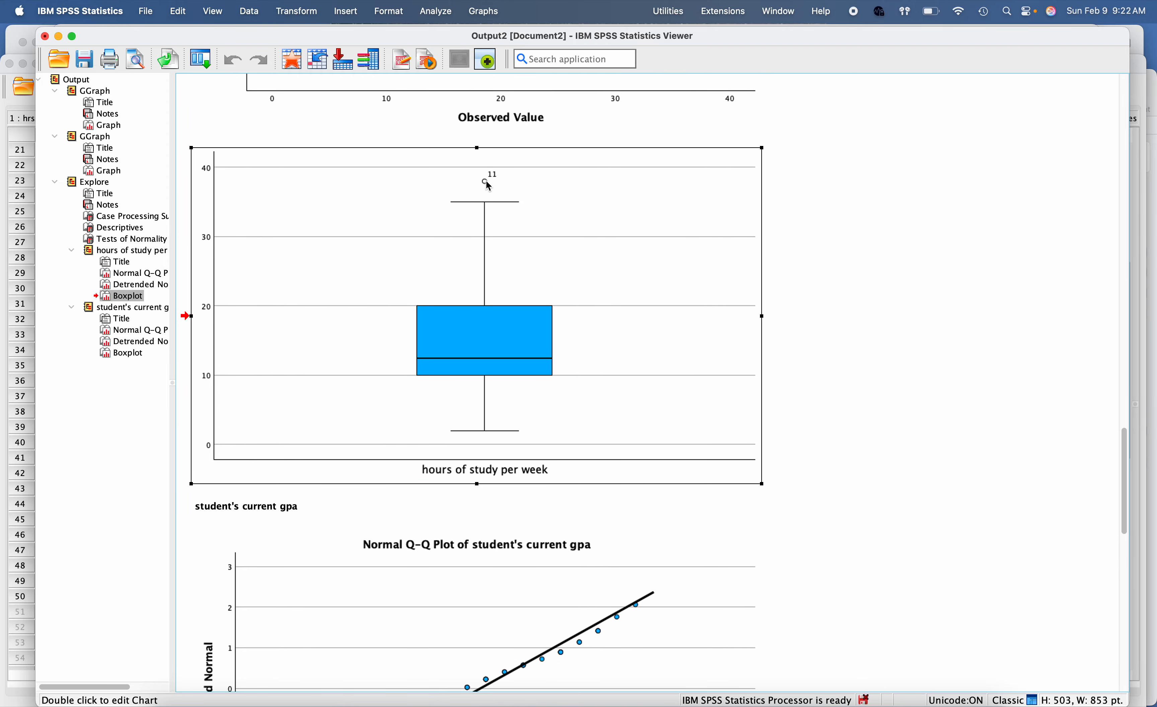
{"action": "left_click", "coordinate": [486, 181]}
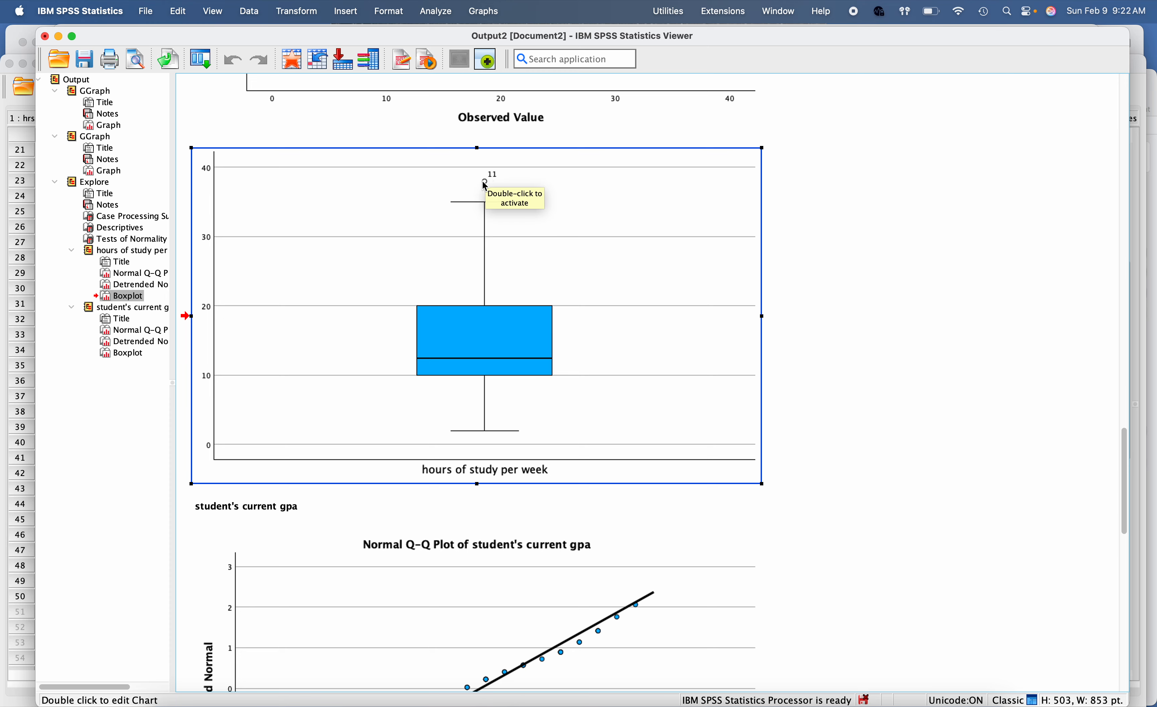
Step: Switch to the data set and locate the outlier, case 11, in the hrsstudy column
{"action": "left_click", "coordinate": [31, 584]}
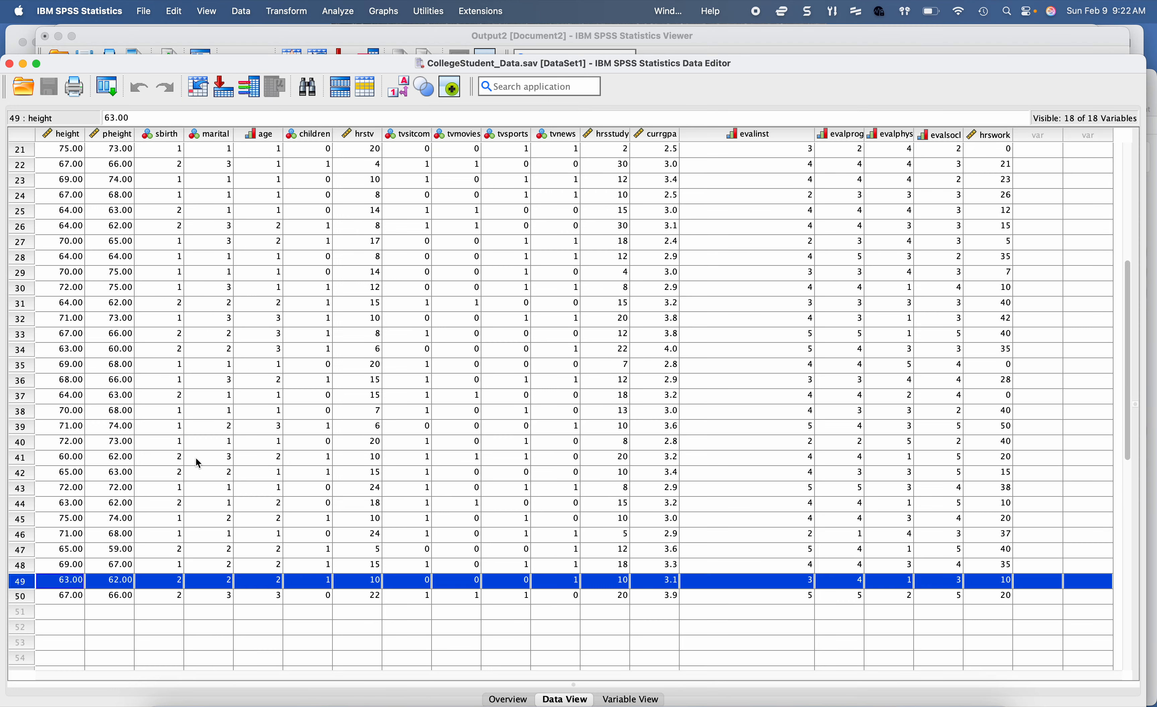
{"action": "left_click", "coordinate": [603, 171]}
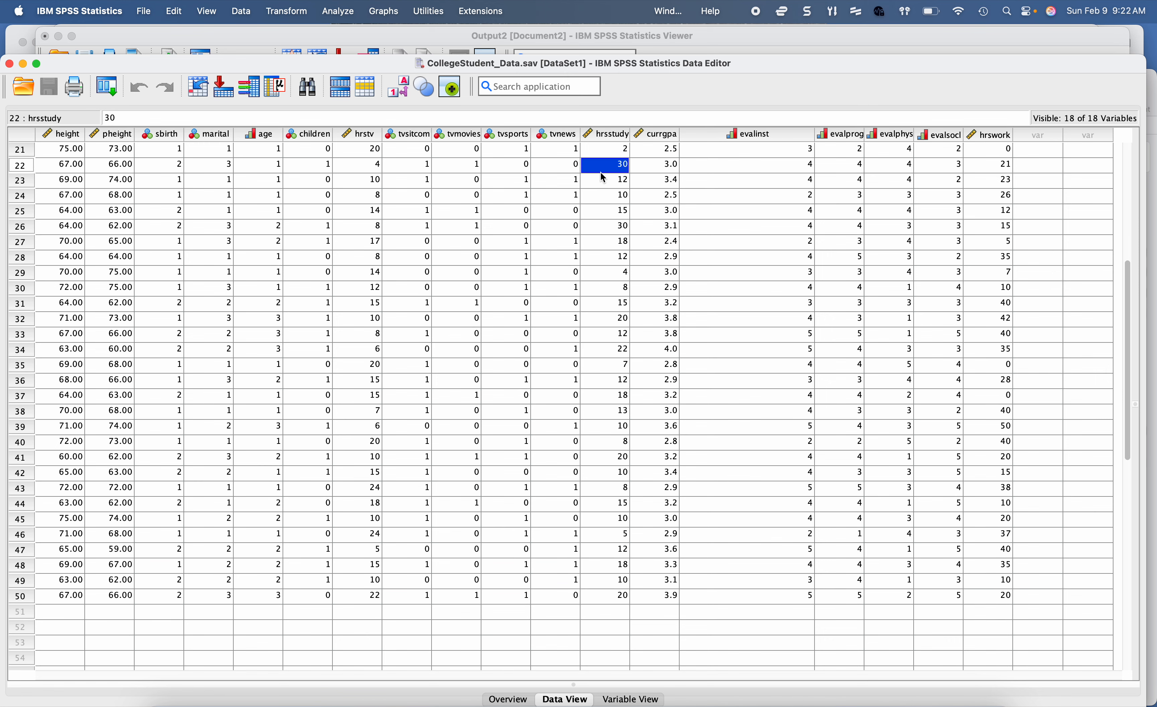
{"action": "left_click", "coordinate": [606, 227]}
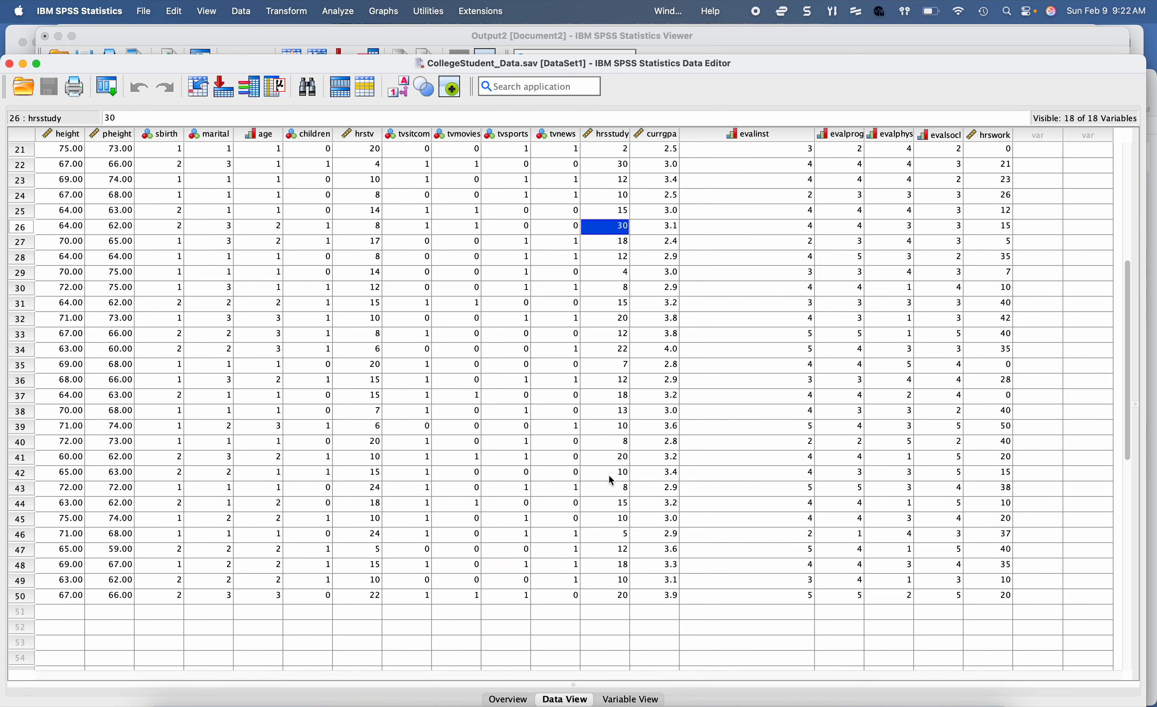
{"action": "scroll", "coordinate": [600, 597], "scroll_direction": "up", "scroll_amount": 10}
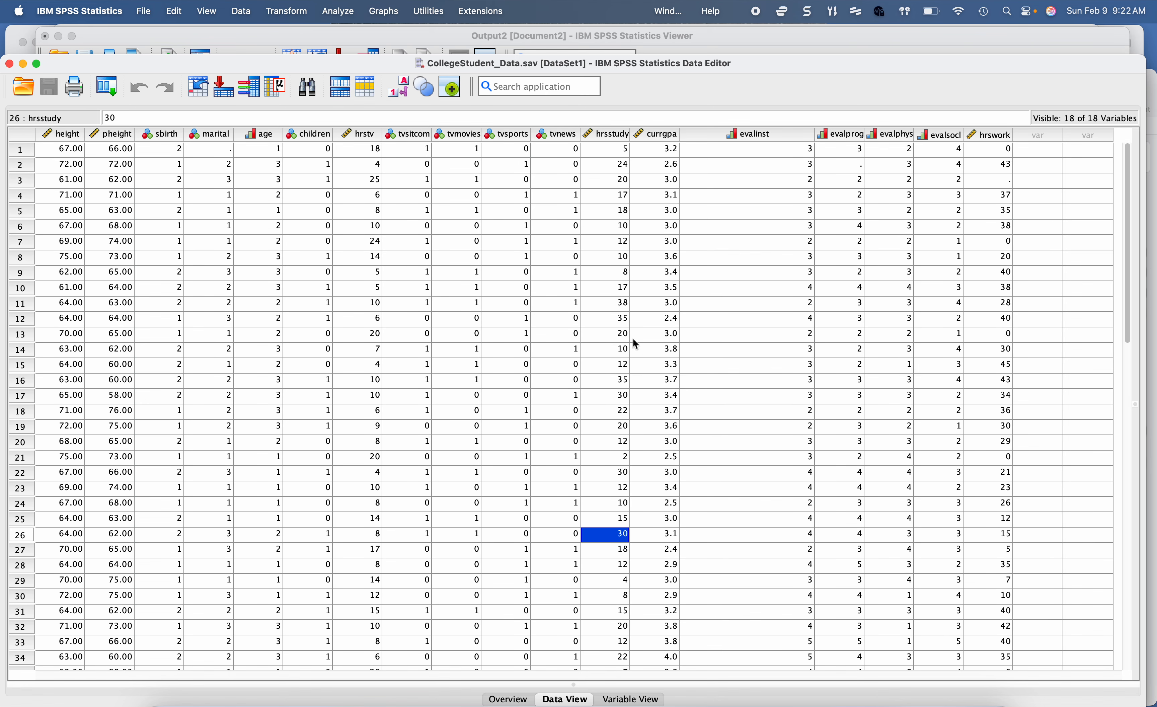
{"action": "left_click", "coordinate": [619, 305]}
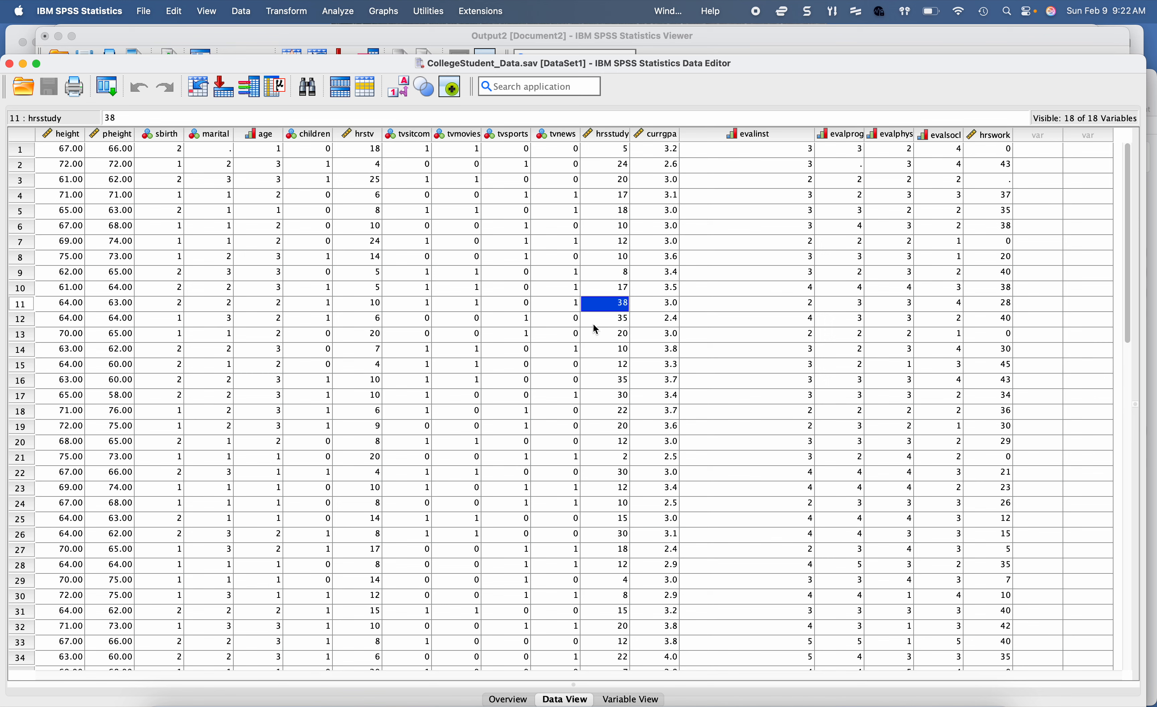
Step: Cut the whole of case 11 from the data set and look over the remaining rows
{"action": "left_click", "coordinate": [24, 309]}
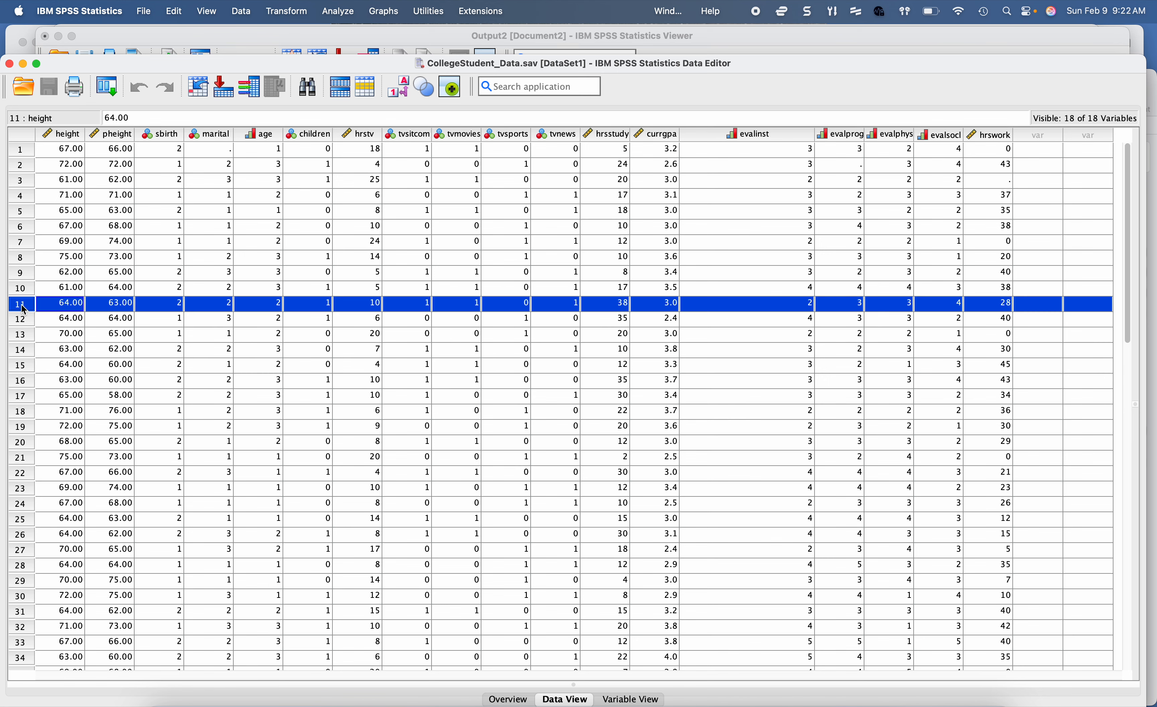
{"action": "left_click", "coordinate": [175, 11]}
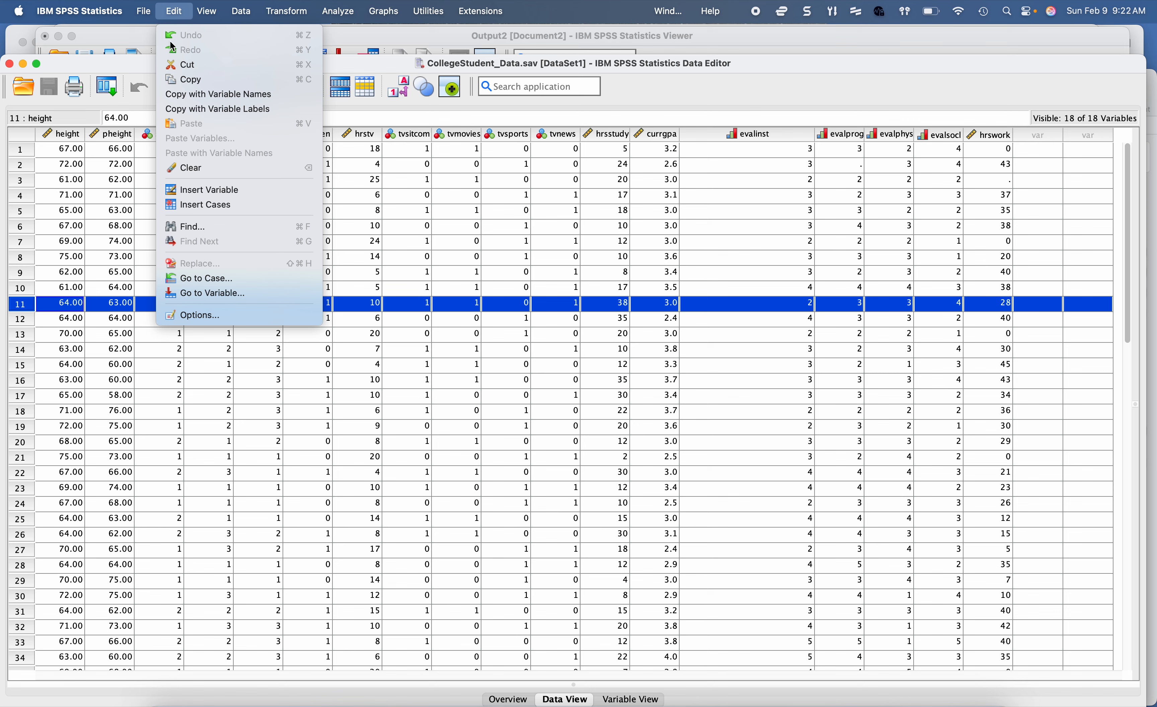
{"action": "left_click", "coordinate": [179, 72]}
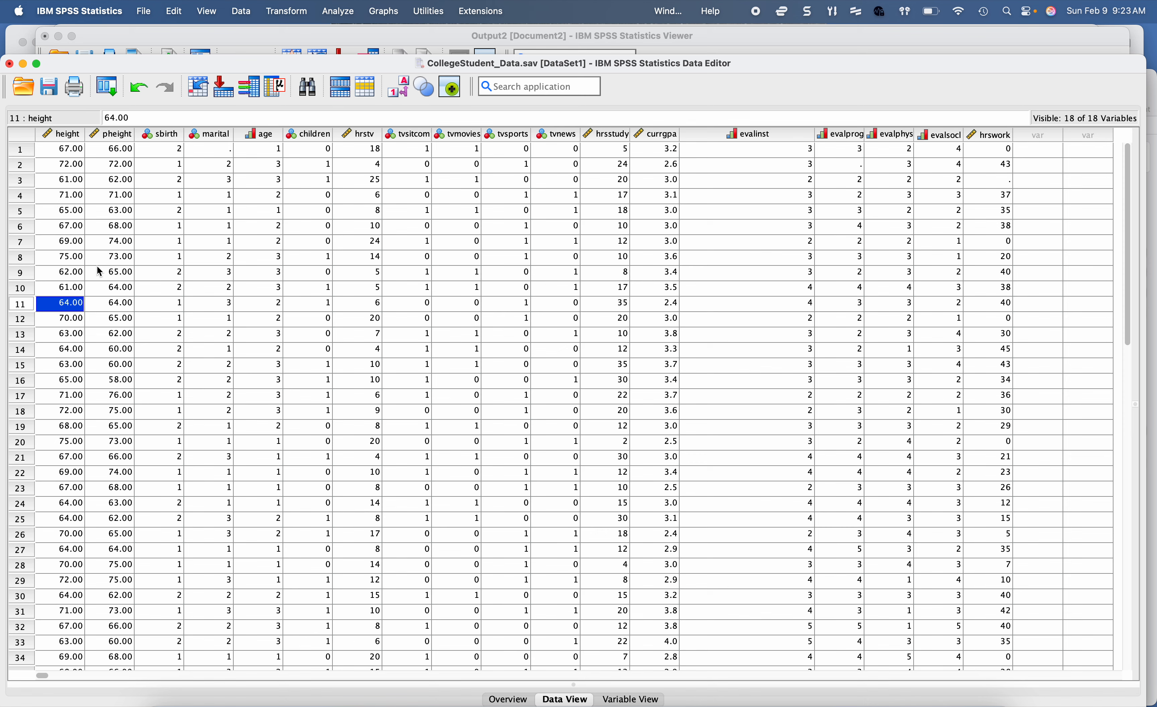
{"action": "left_click", "coordinate": [193, 306]}
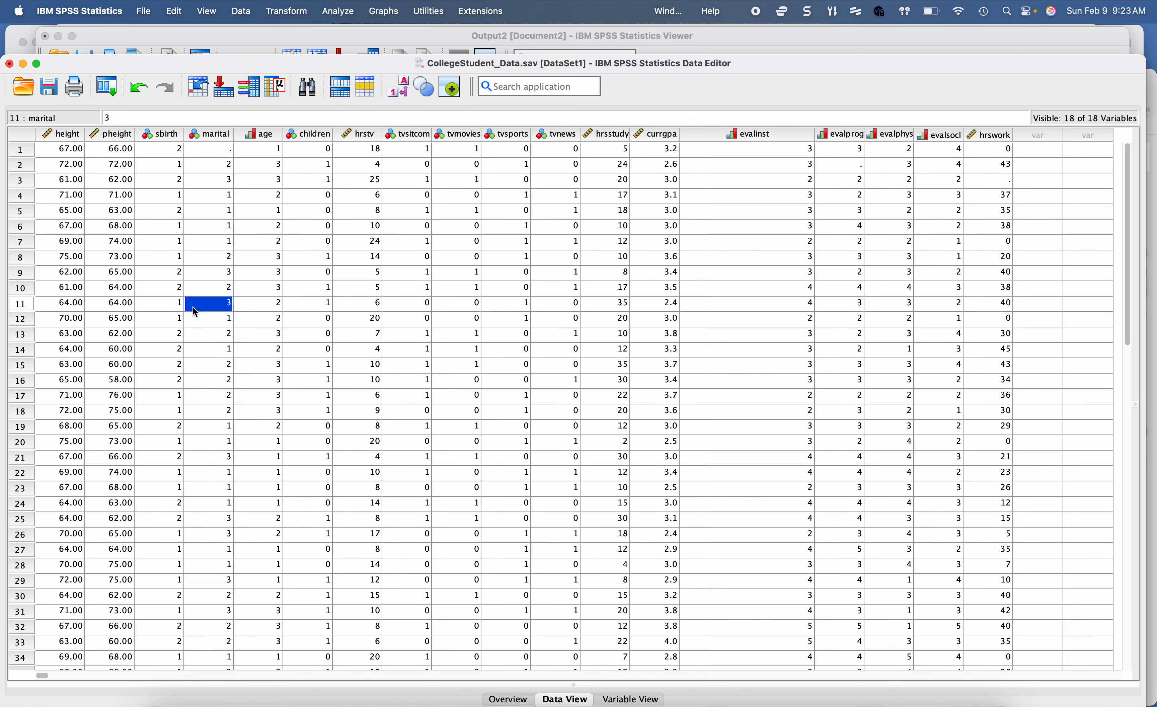
{"action": "scroll", "coordinate": [243, 333], "scroll_direction": "down", "scroll_amount": 3}
{"action": "scroll", "coordinate": [242, 333], "scroll_direction": "down", "scroll_amount": 10}
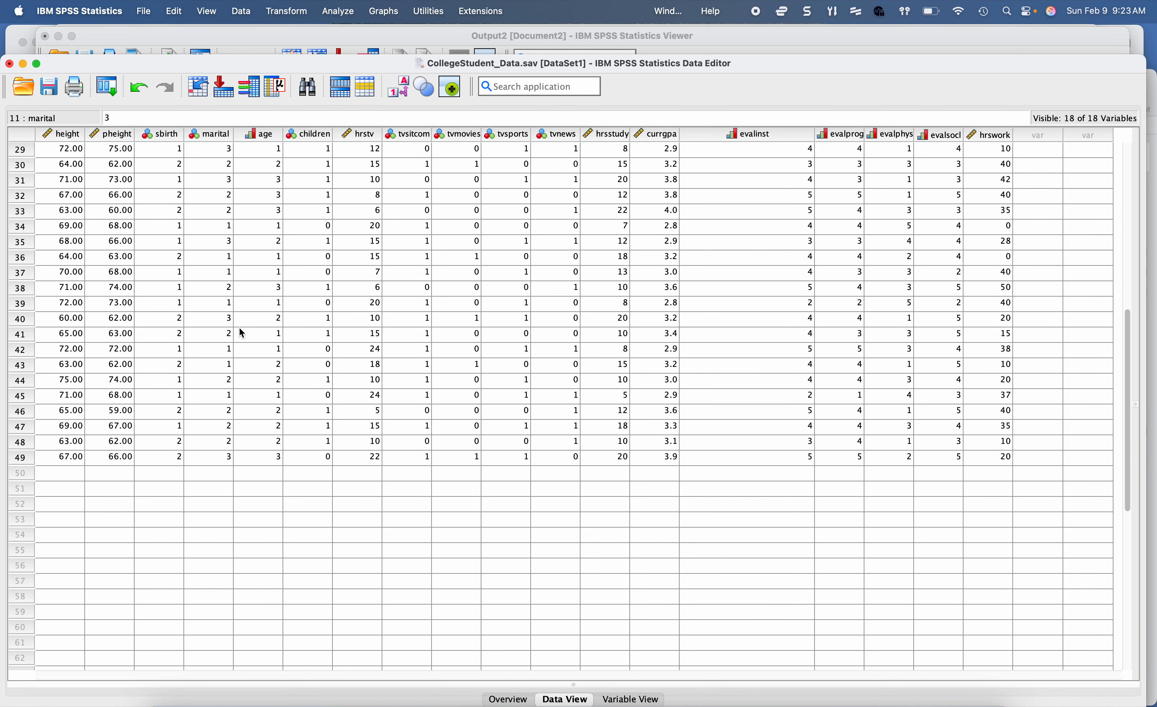
{"action": "scroll", "coordinate": [214, 333], "scroll_direction": "up", "scroll_amount": 12}
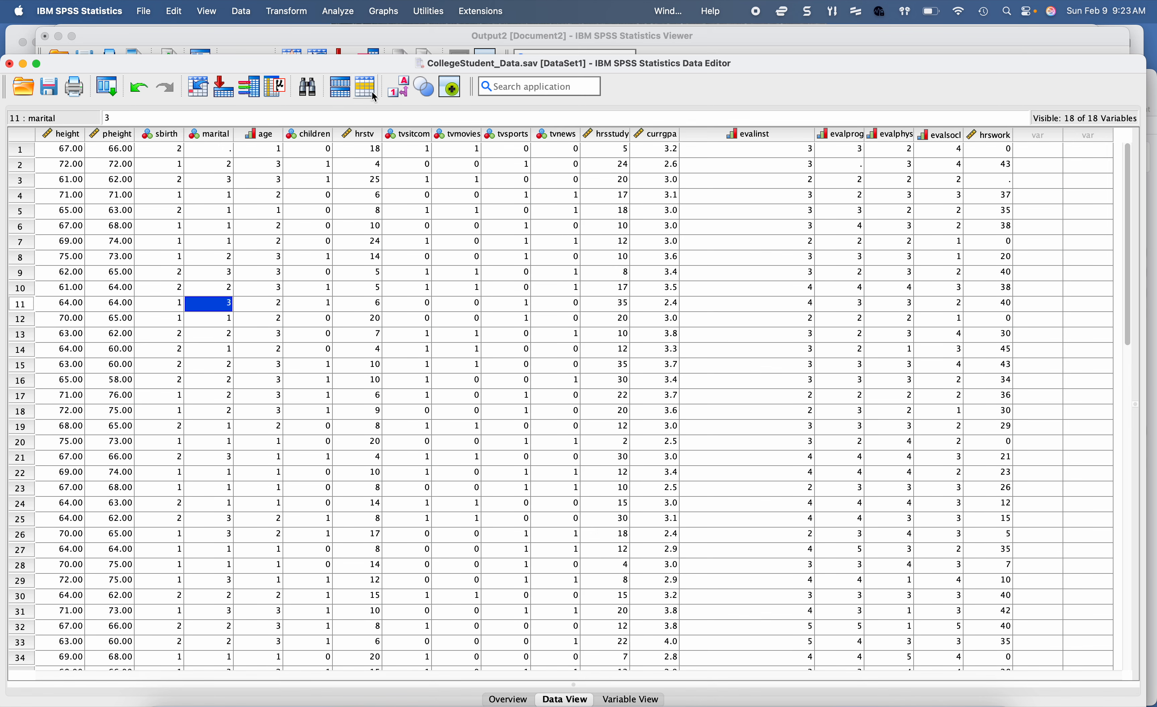
Step: Rerun the Explore analysis with hours of study per week and student's current gpa as dependent variables
{"action": "left_click", "coordinate": [350, 14]}
{"action": "mouse_move", "coordinate": [380, 93]}
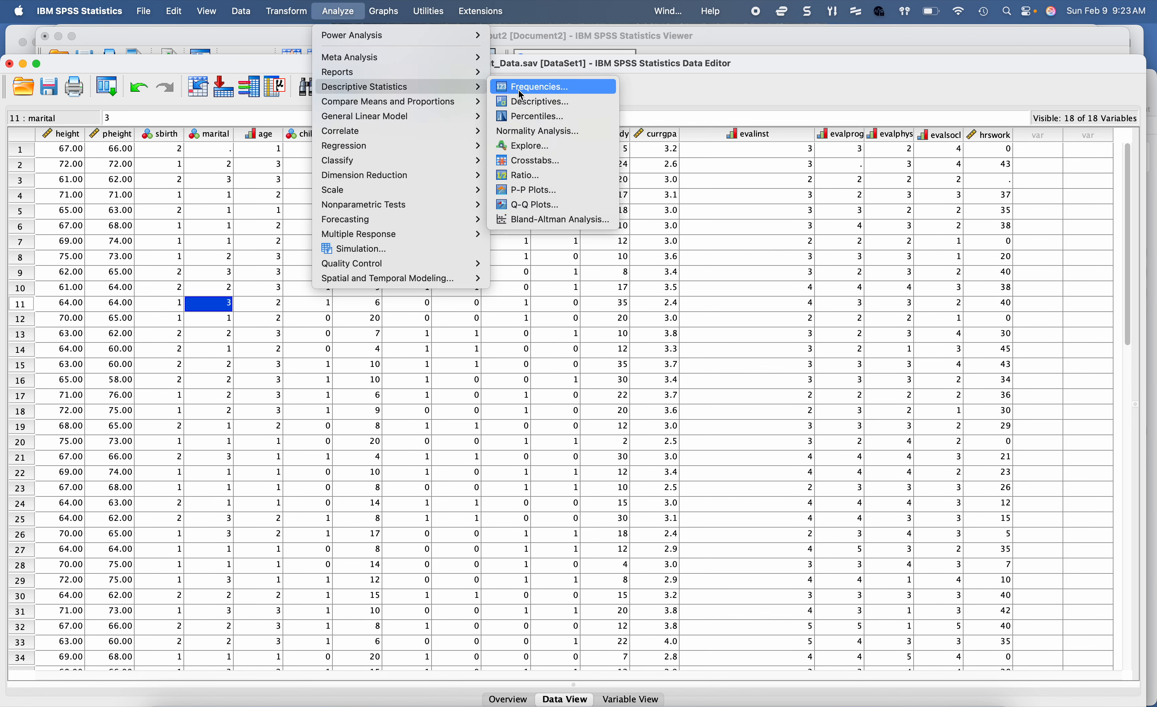
{"action": "left_click", "coordinate": [521, 146]}
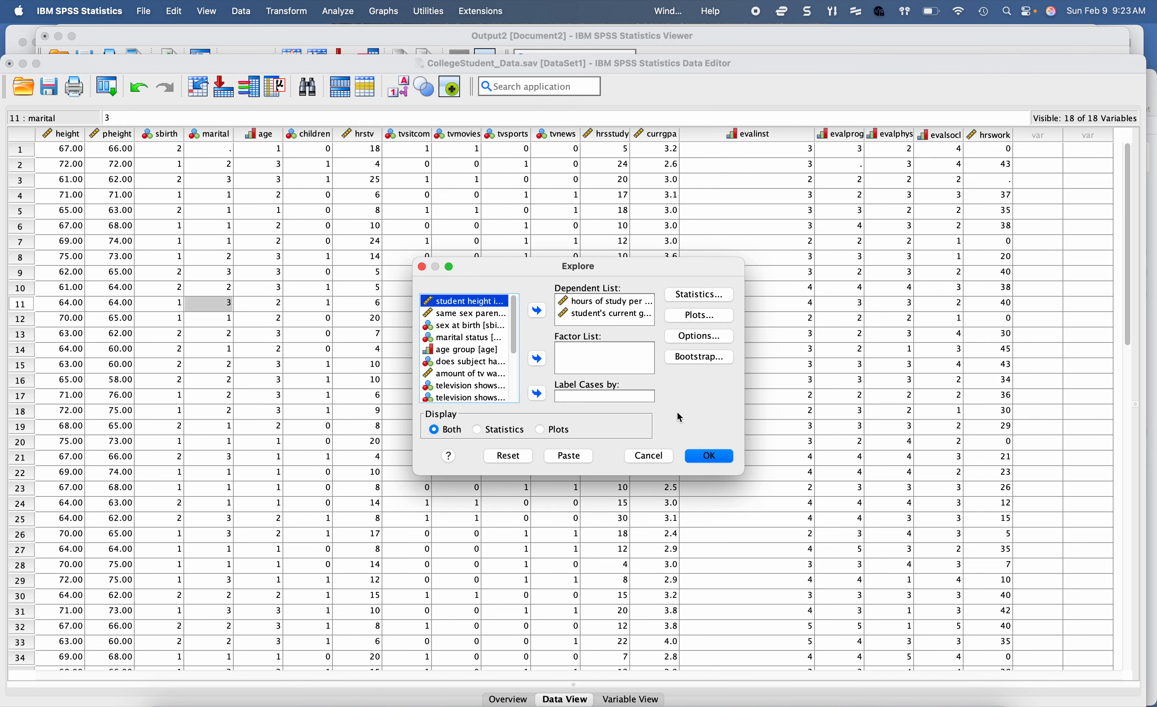
{"action": "left_click", "coordinate": [700, 455]}
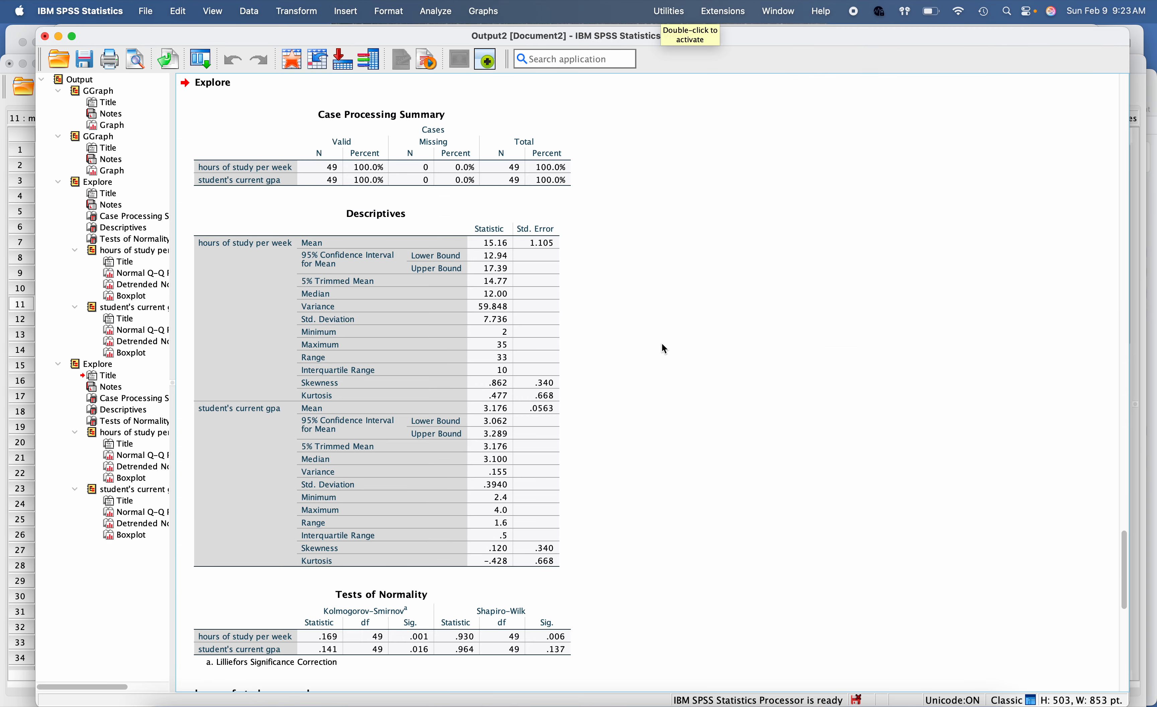
Step: Examine the new Explore output, checking the Tests of Normality table, Q-Q plots and the hours of study boxplot for outliers
{"action": "scroll", "coordinate": [663, 345], "scroll_direction": "down", "scroll_amount": 3}
{"action": "scroll", "coordinate": [662, 344], "scroll_direction": "down", "scroll_amount": 3}
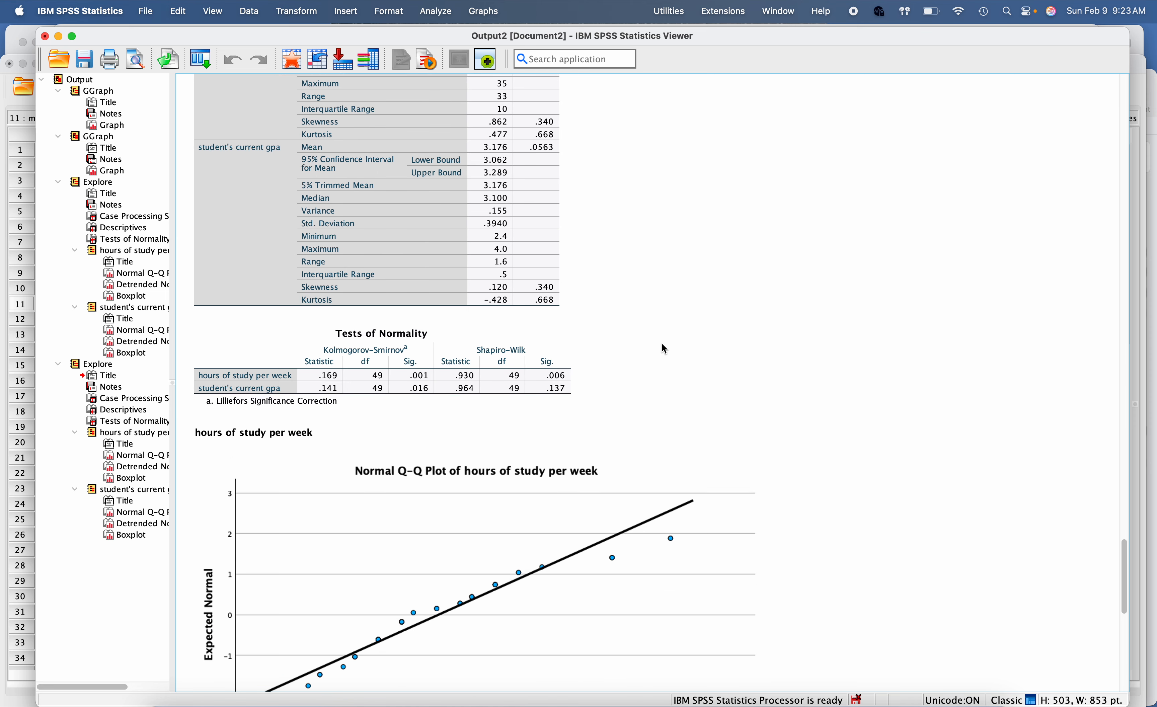
{"action": "scroll", "coordinate": [664, 349], "scroll_direction": "down", "scroll_amount": 15}
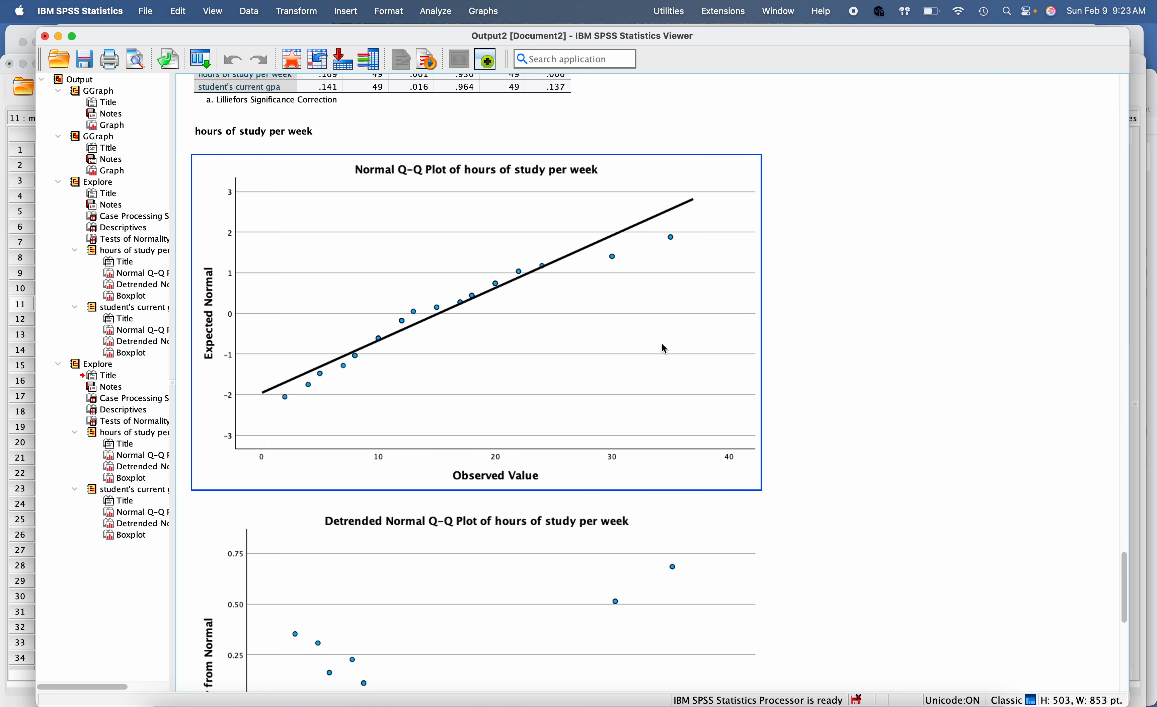
{"action": "scroll", "coordinate": [664, 349], "scroll_direction": "down", "scroll_amount": 10}
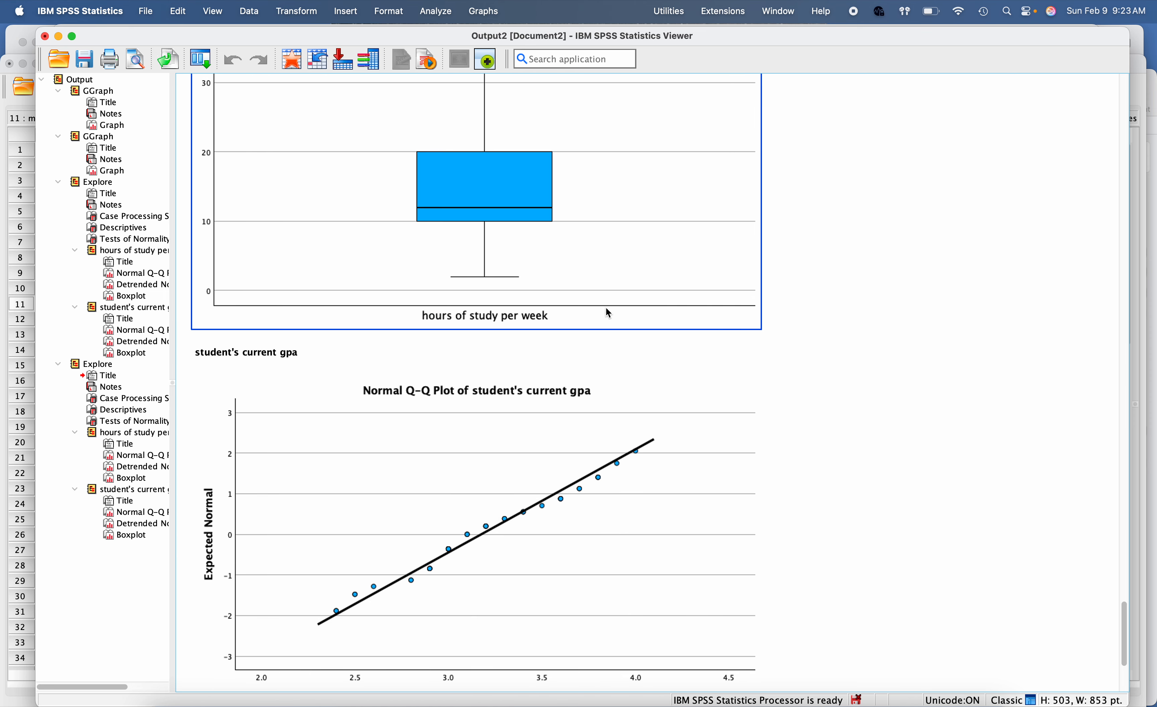
{"action": "scroll", "coordinate": [608, 317], "scroll_direction": "up", "scroll_amount": 3}
{"action": "scroll", "coordinate": [613, 305], "scroll_direction": "up", "scroll_amount": 20}
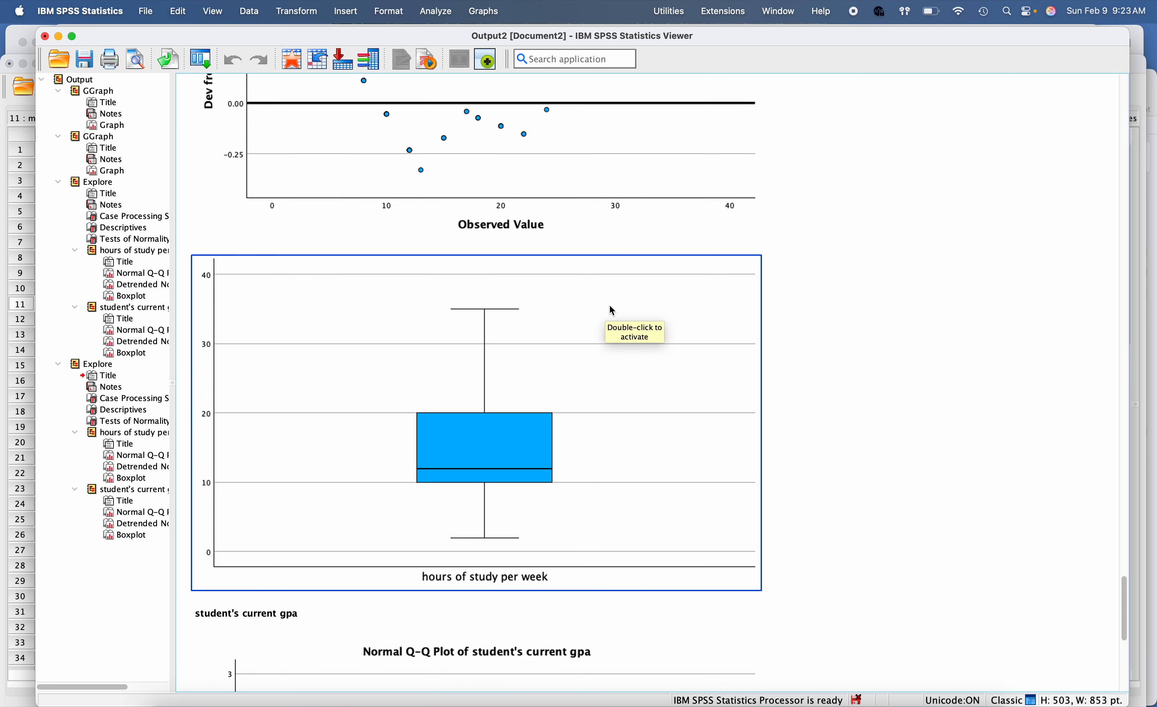
{"action": "scroll", "coordinate": [610, 306], "scroll_direction": "down", "scroll_amount": 2}
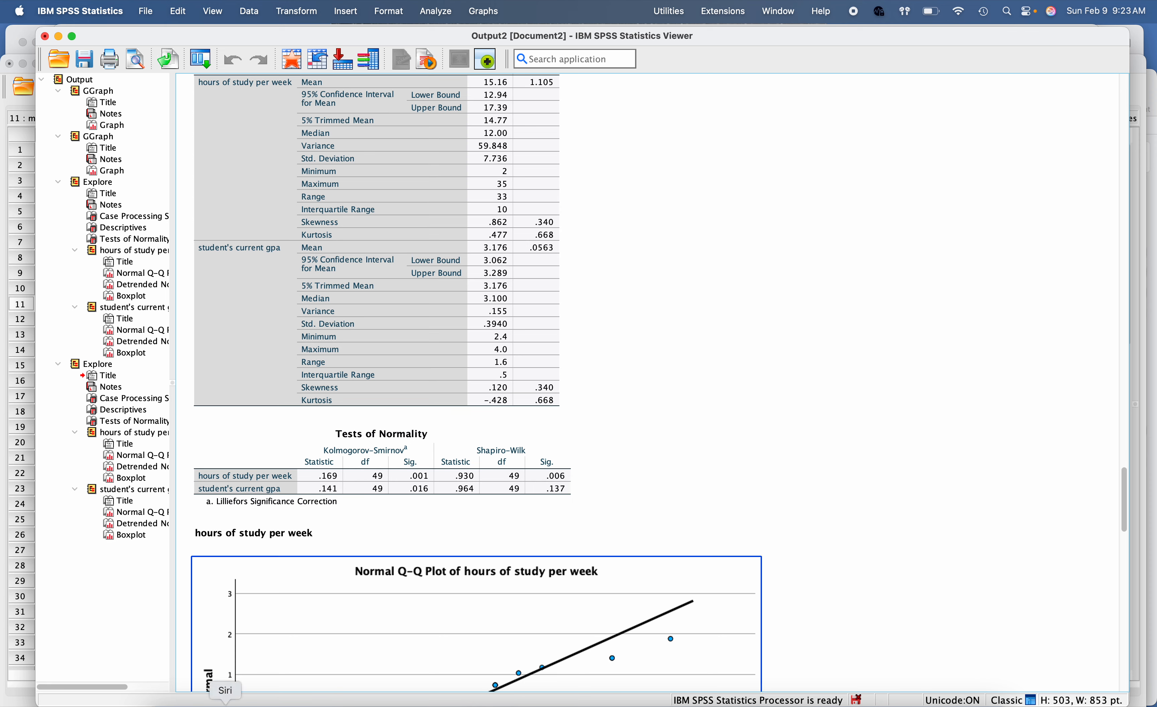
Step: Switch to Word and mark the "p < .05" guidance on using Spearman's rank correlation instead of Pearson's under Assumption 3
{"action": "left_click", "coordinate": [309, 691]}
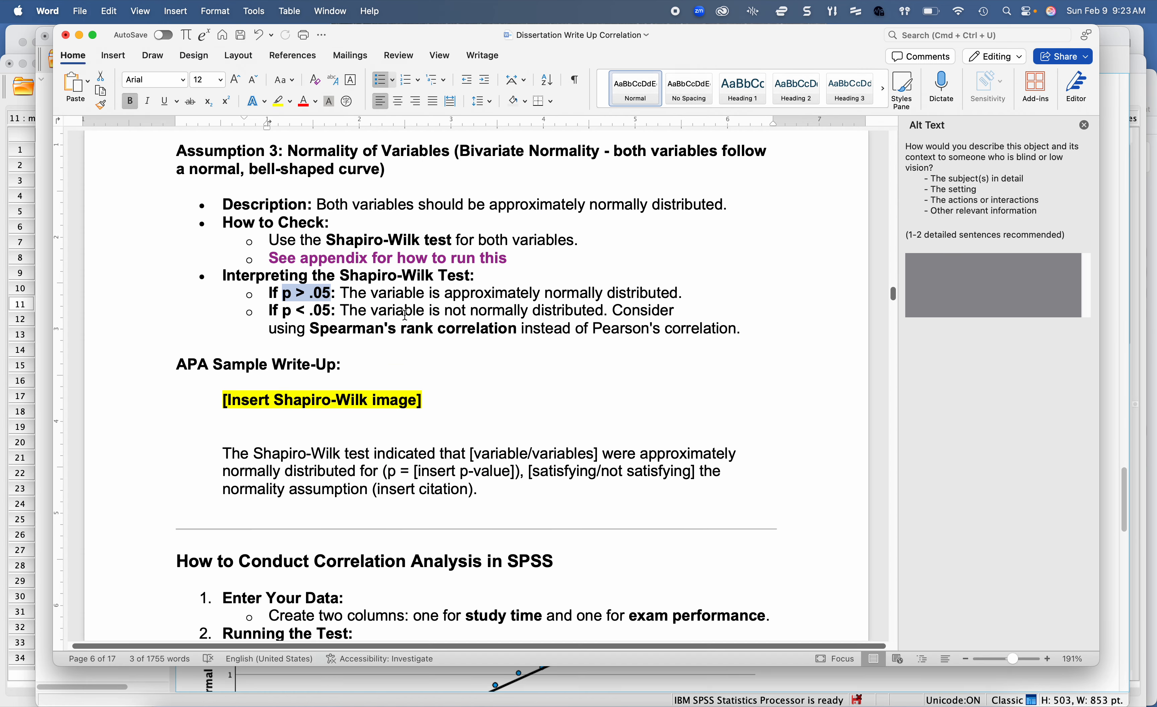
{"action": "left_click", "coordinate": [389, 313]}
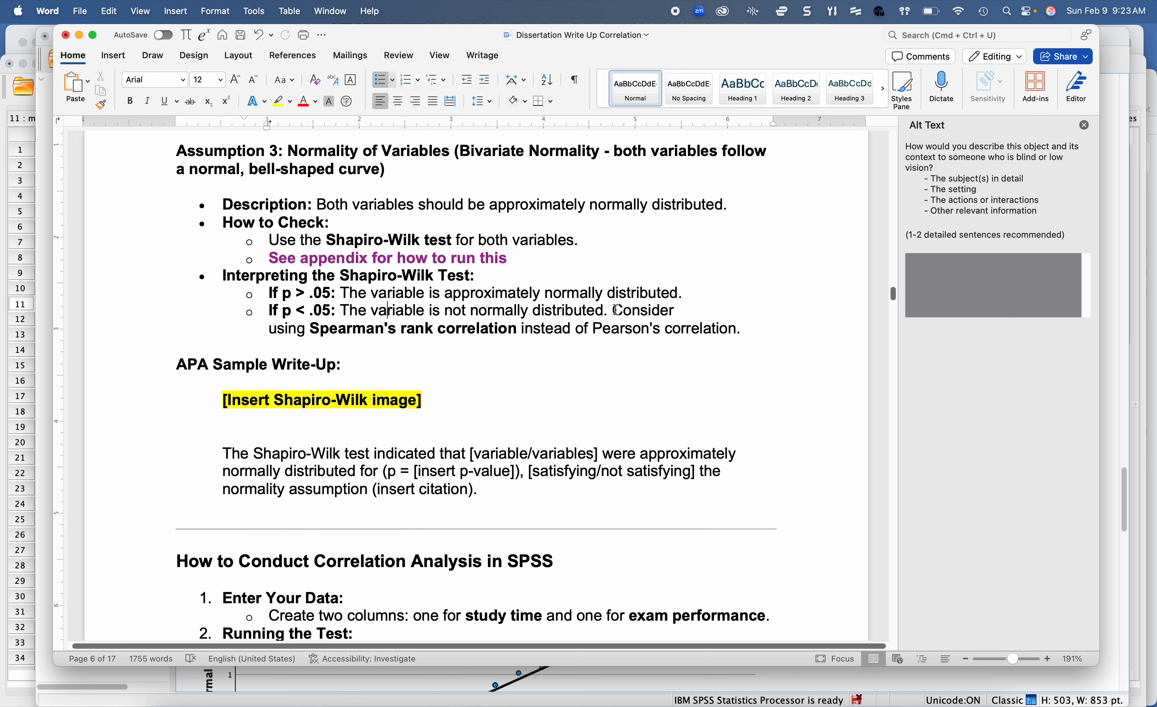
{"action": "left_click_drag", "start_coordinate": [614, 310], "coordinate": [750, 327]}
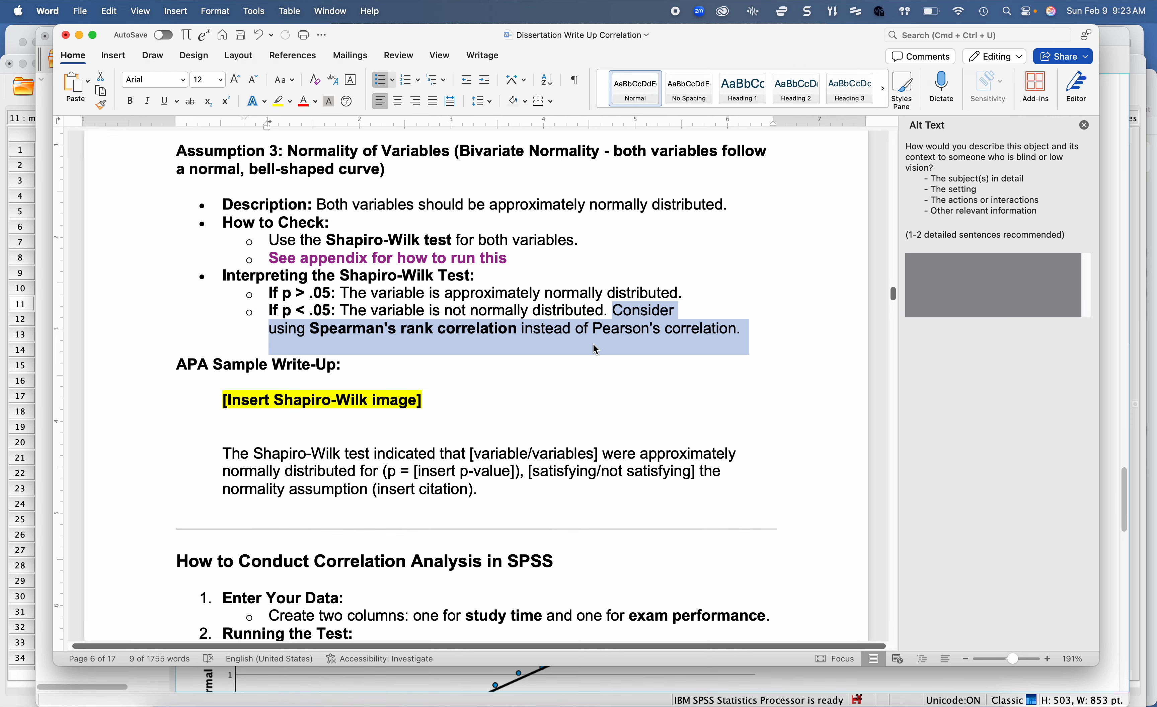
{"action": "left_click", "coordinate": [430, 683]}
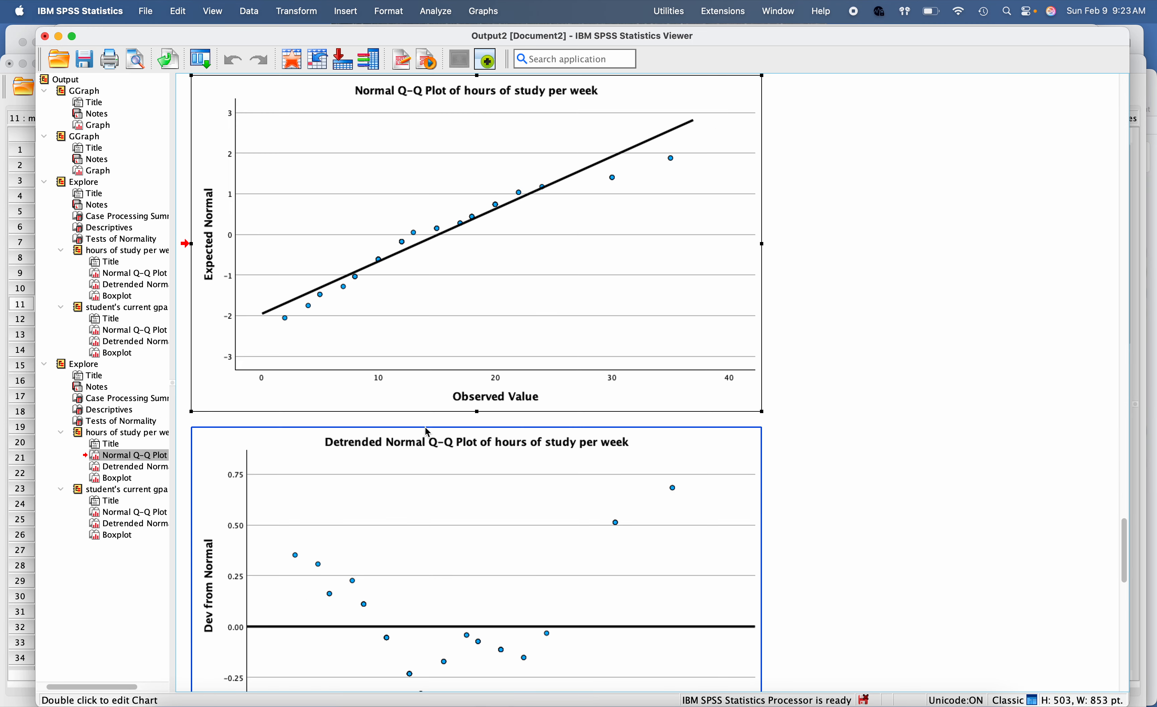
{"action": "left_click", "coordinate": [316, 689]}
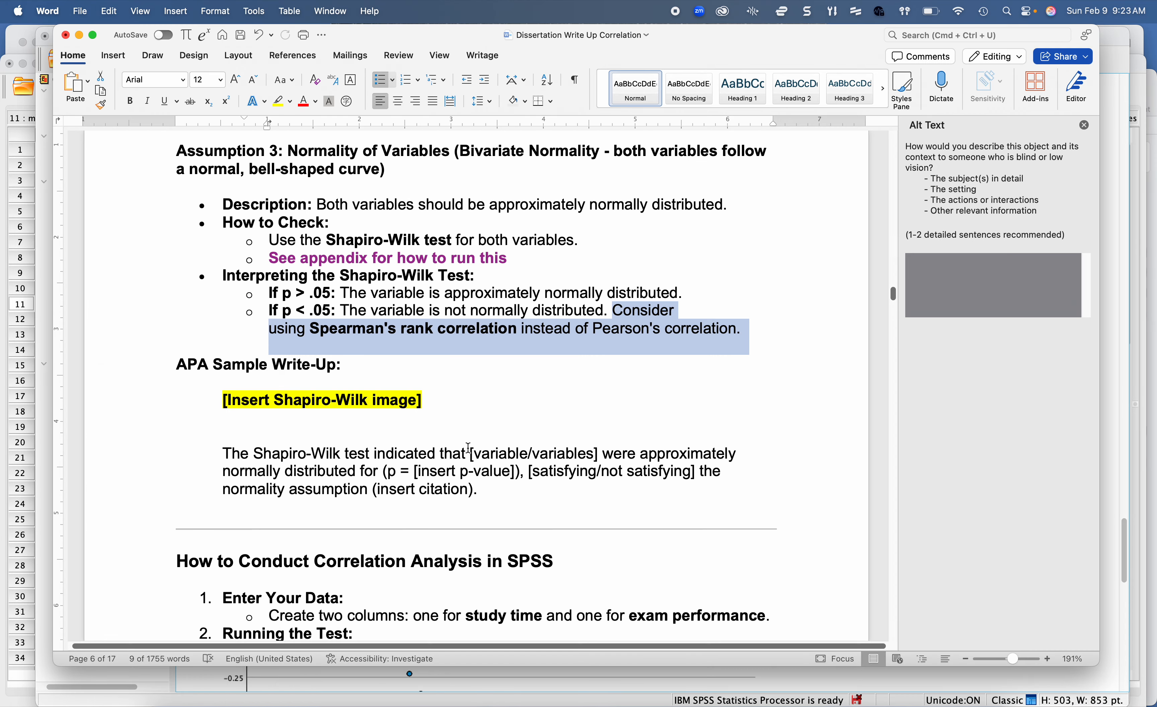
{"action": "left_click", "coordinate": [418, 333]}
{"action": "left_click_drag", "start_coordinate": [342, 312], "coordinate": [720, 332]}
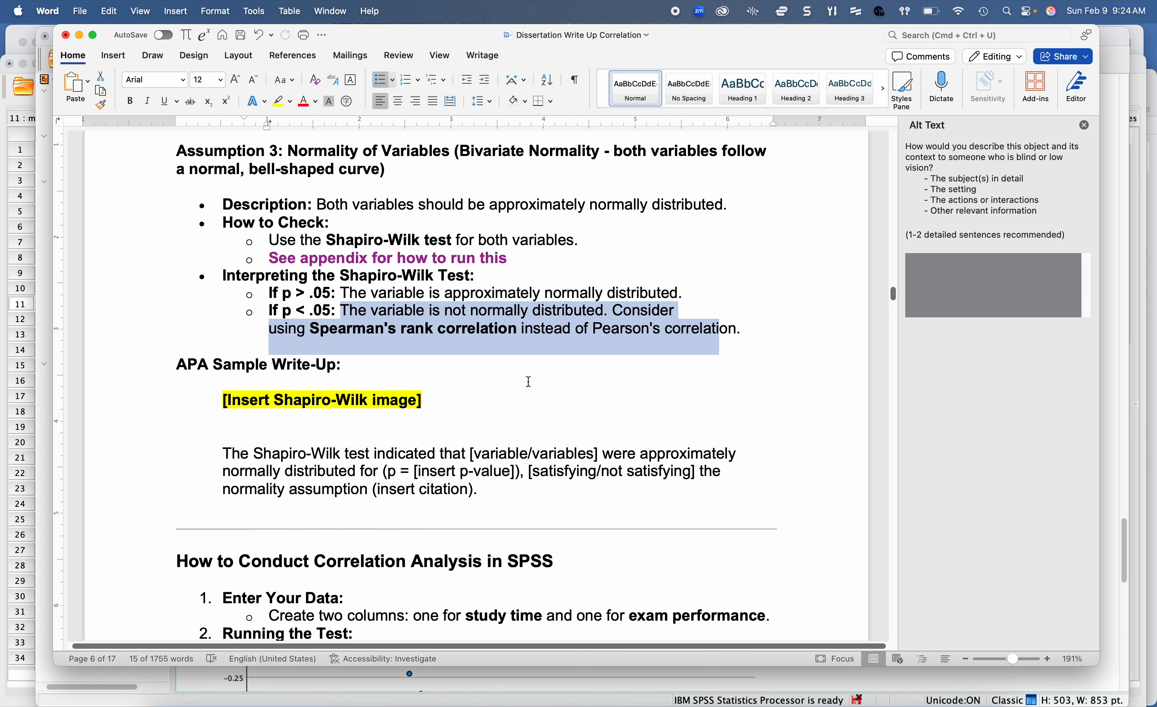
Step: Review the Shapiro-Wilk APA sample write-up, marking its image placeholder and text, and read the instructions for conducting correlation analysis
{"action": "left_click", "coordinate": [359, 421]}
{"action": "scroll", "coordinate": [360, 421], "scroll_direction": "down", "scroll_amount": 4}
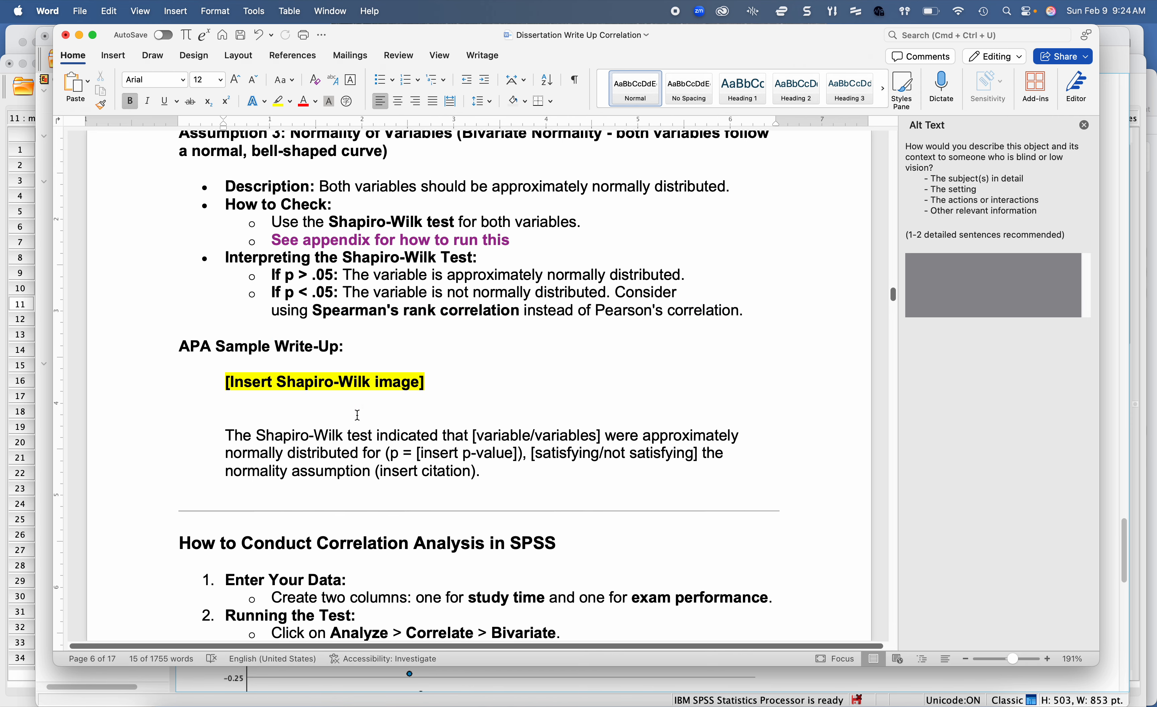
{"action": "scroll", "coordinate": [357, 415], "scroll_direction": "down", "scroll_amount": 1}
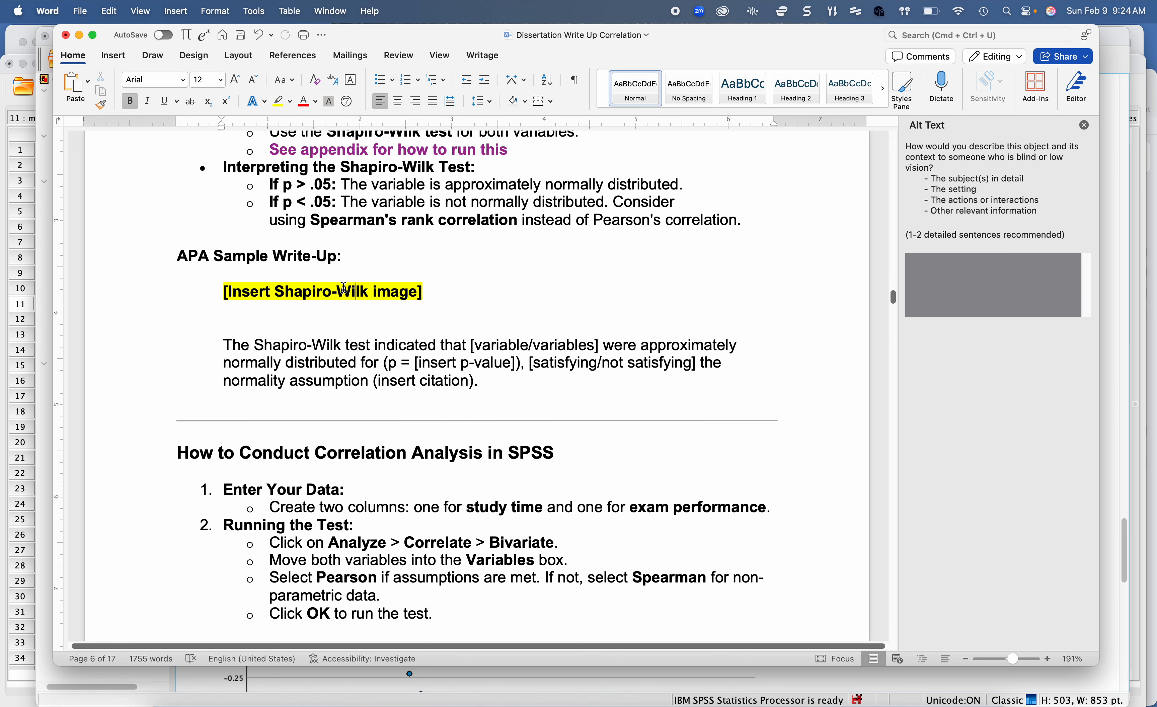
{"action": "left_click_drag", "start_coordinate": [220, 293], "coordinate": [424, 292]}
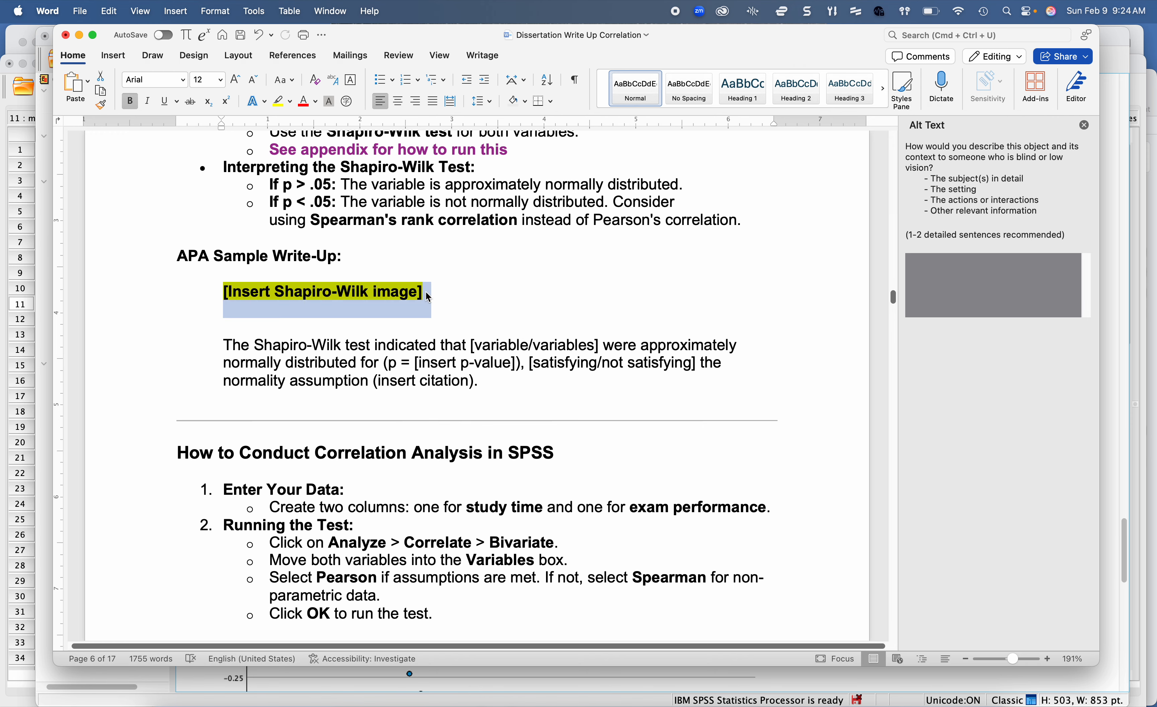
{"action": "scroll", "coordinate": [423, 294], "scroll_direction": "down", "scroll_amount": 3}
{"action": "left_click_drag", "start_coordinate": [232, 272], "coordinate": [489, 311]}
{"action": "scroll", "coordinate": [489, 308], "scroll_direction": "down", "scroll_amount": 6}
{"action": "scroll", "coordinate": [489, 308], "scroll_direction": "down", "scroll_amount": 3}
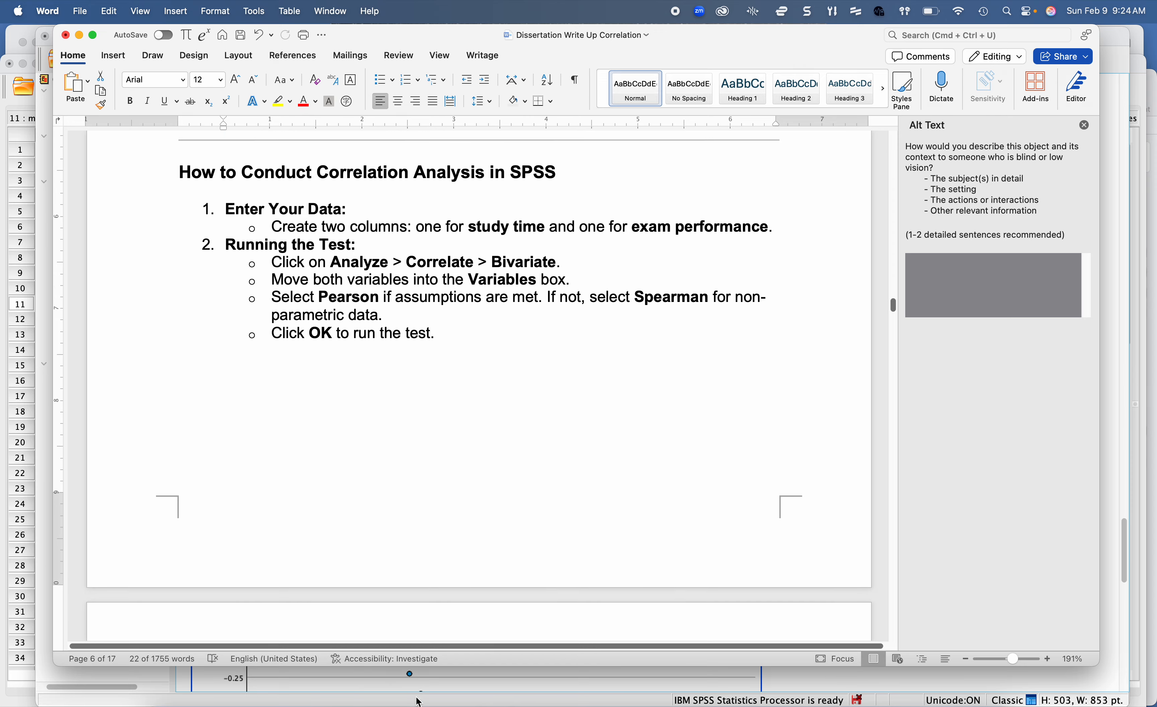
Step: Switch to SPSS and set up a bivariate correlation of hours of study per week and student's current gpa, using Spearman instead of Pearson
{"action": "left_click", "coordinate": [691, 684]}
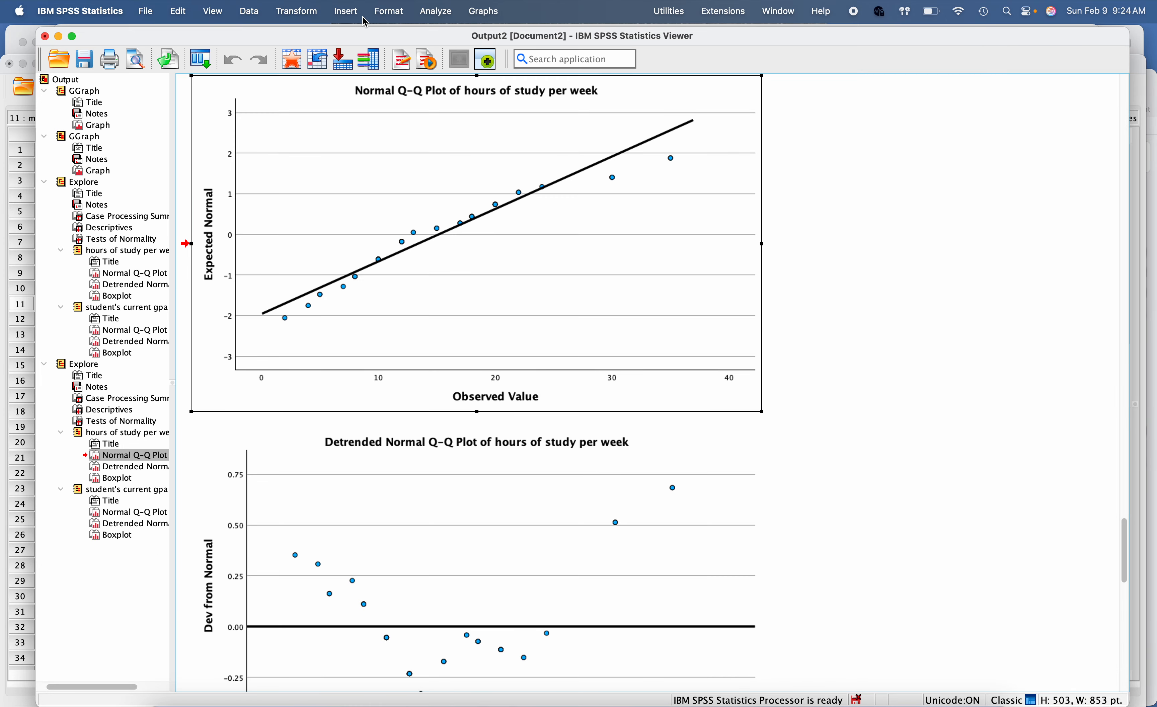
{"action": "left_click", "coordinate": [435, 10]}
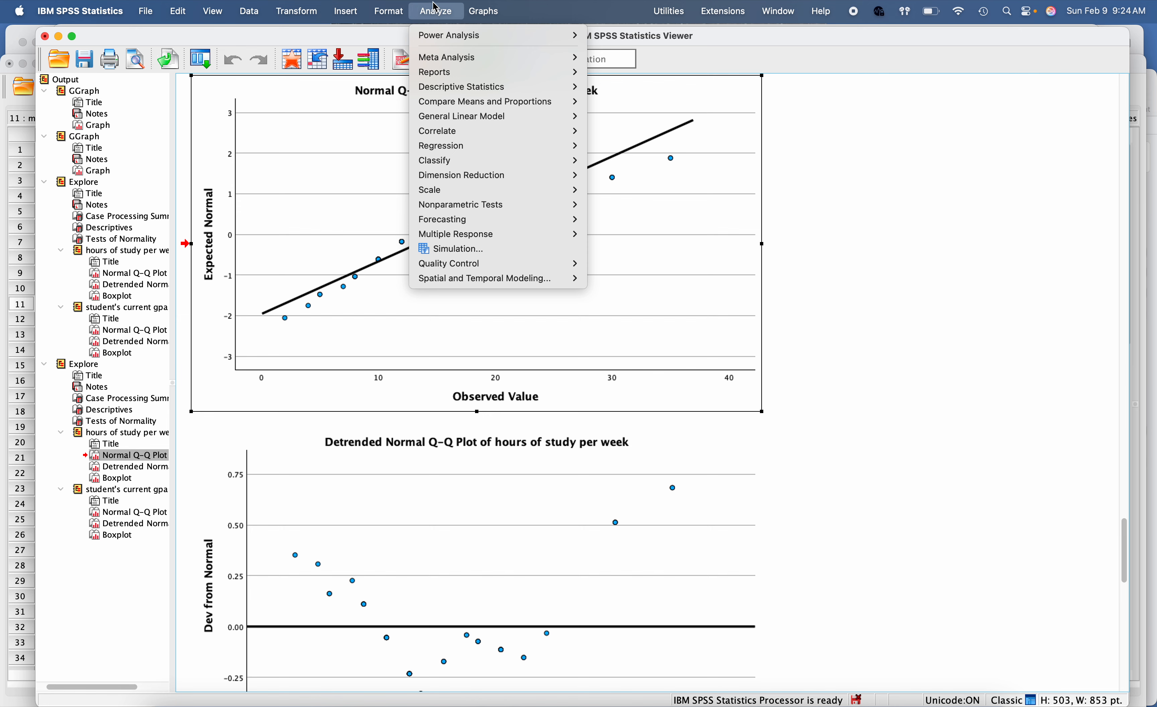
{"action": "mouse_move", "coordinate": [504, 131]}
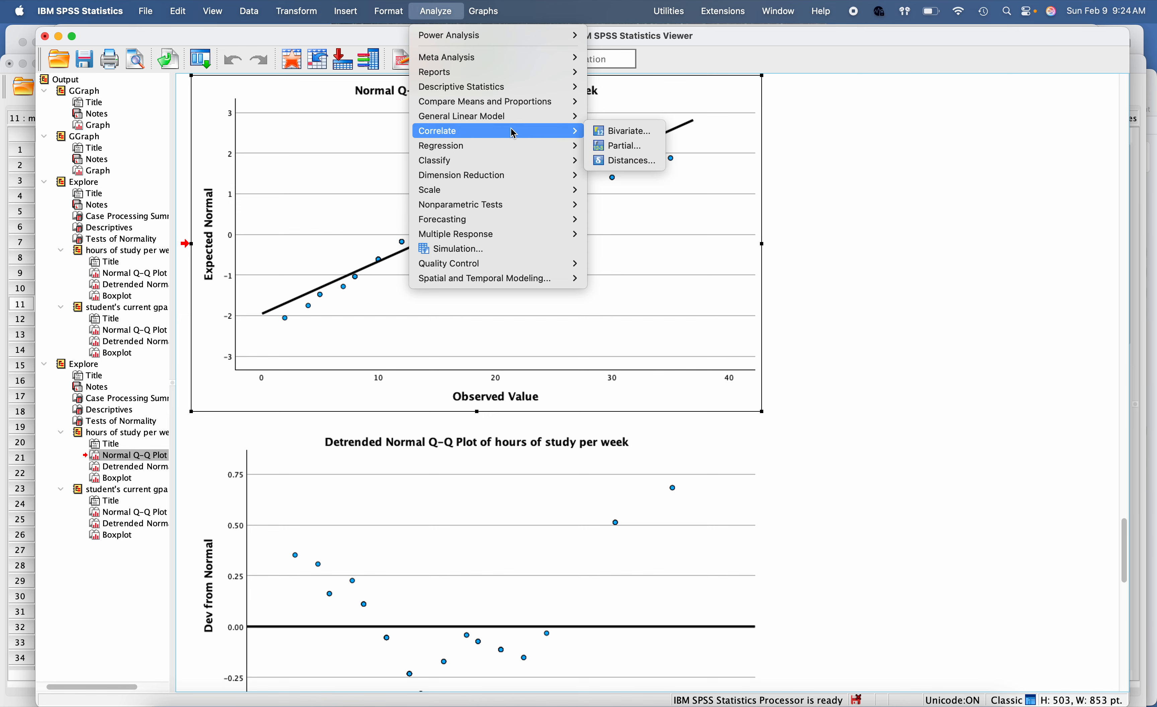
{"action": "left_click", "coordinate": [623, 132]}
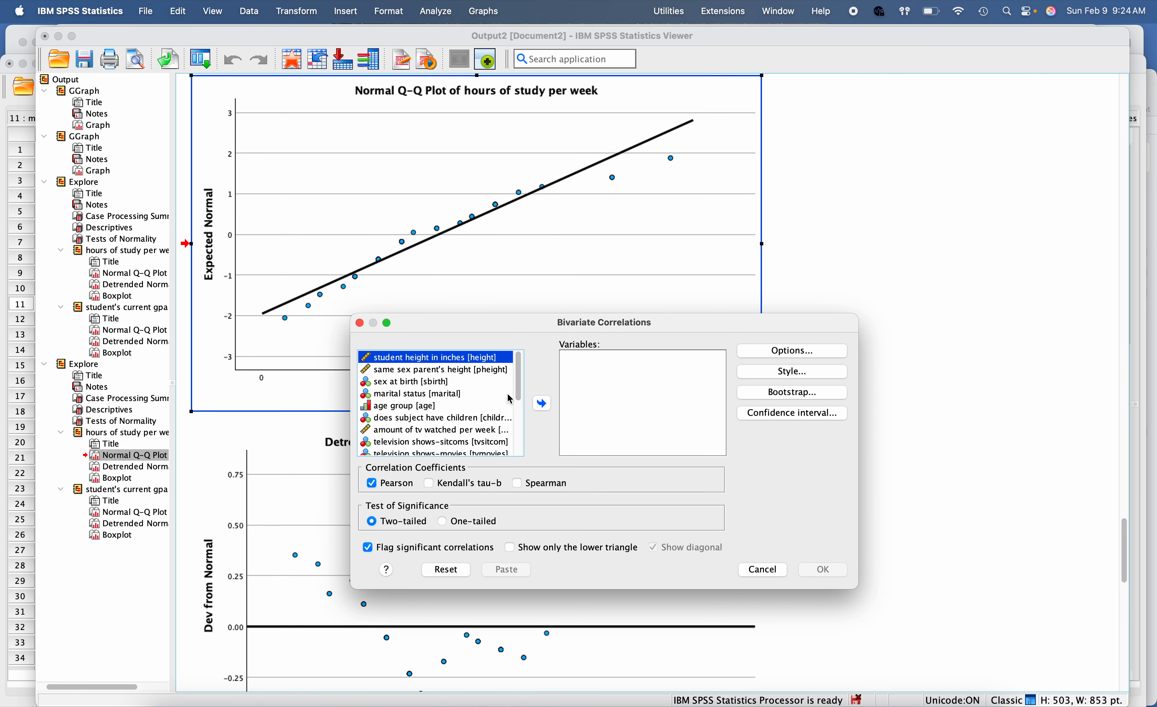
{"action": "scroll", "coordinate": [461, 443], "scroll_direction": "down", "scroll_amount": 3}
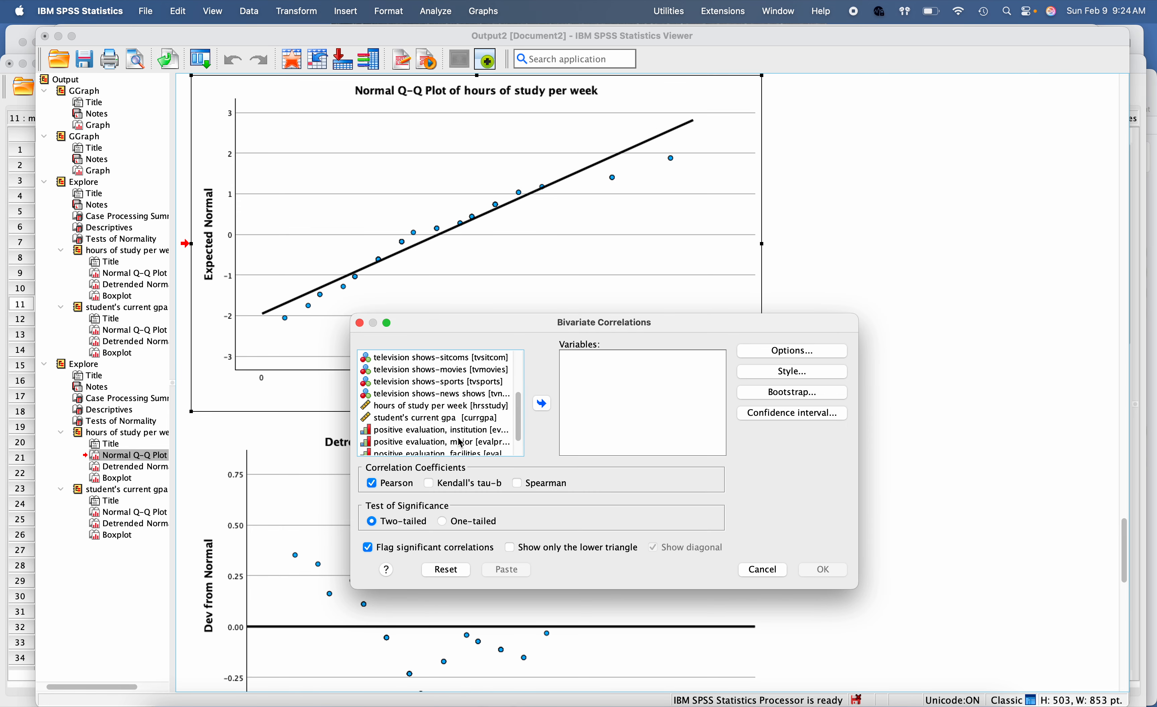
{"action": "left_click", "coordinate": [443, 408]}
{"action": "left_click", "coordinate": [444, 423], "text": "shift"}
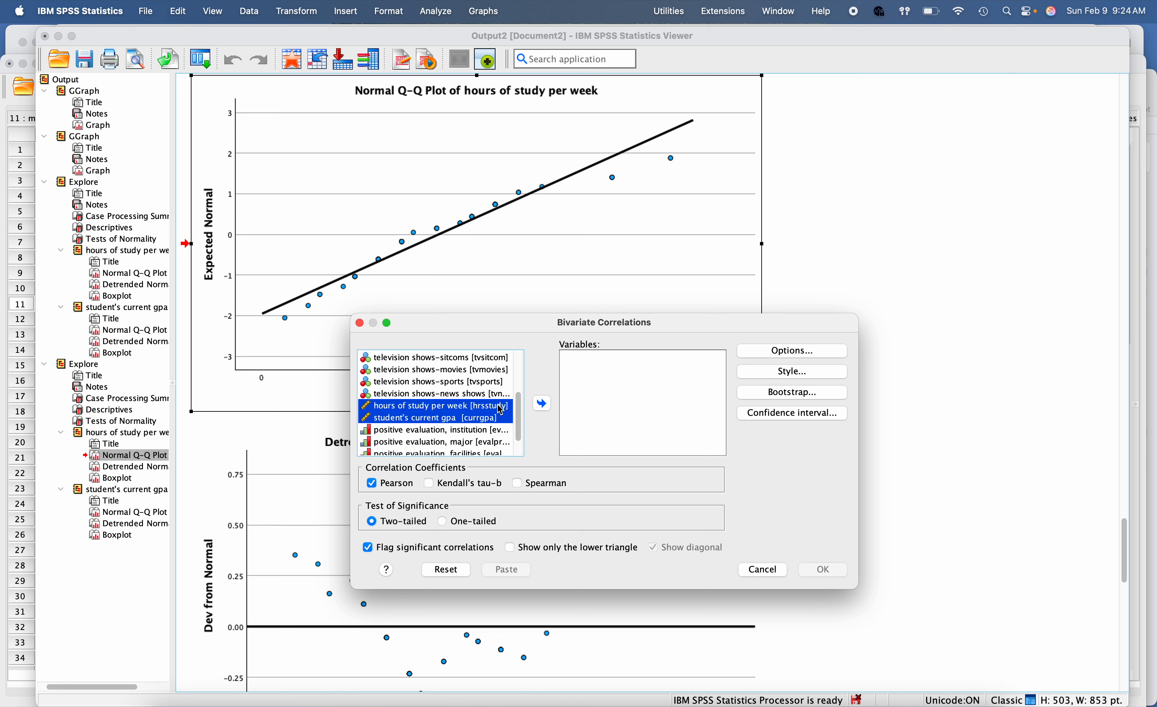
{"action": "left_click", "coordinate": [541, 403]}
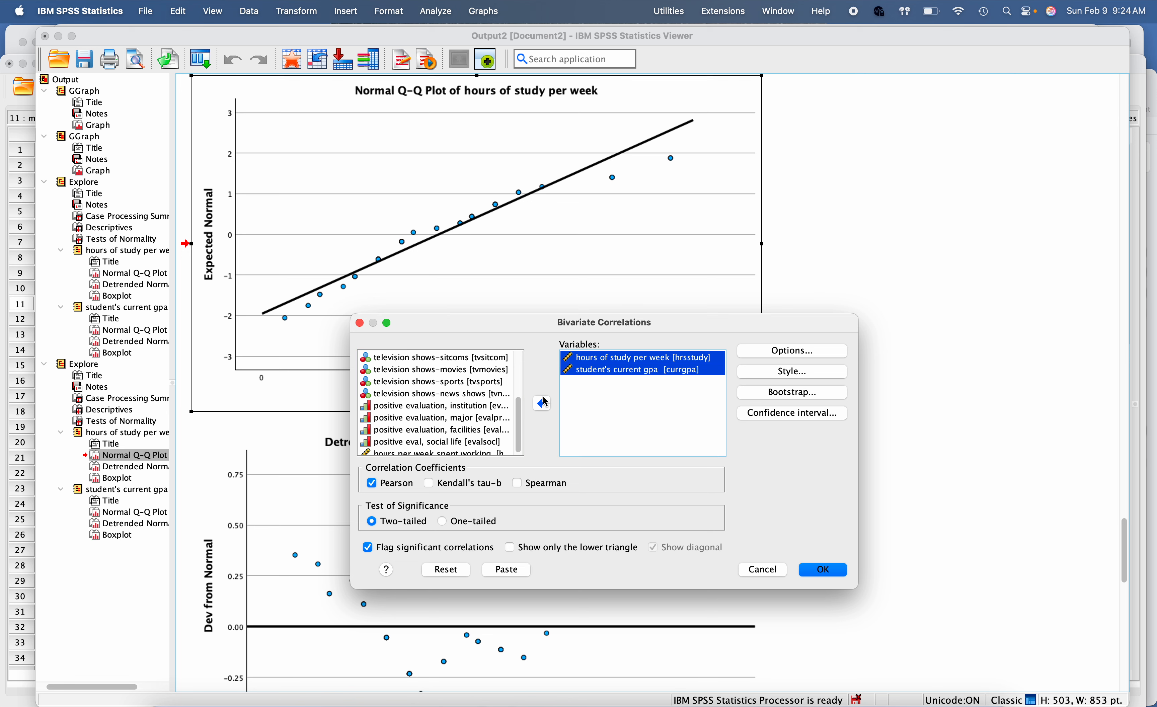
{"action": "left_click", "coordinate": [373, 485]}
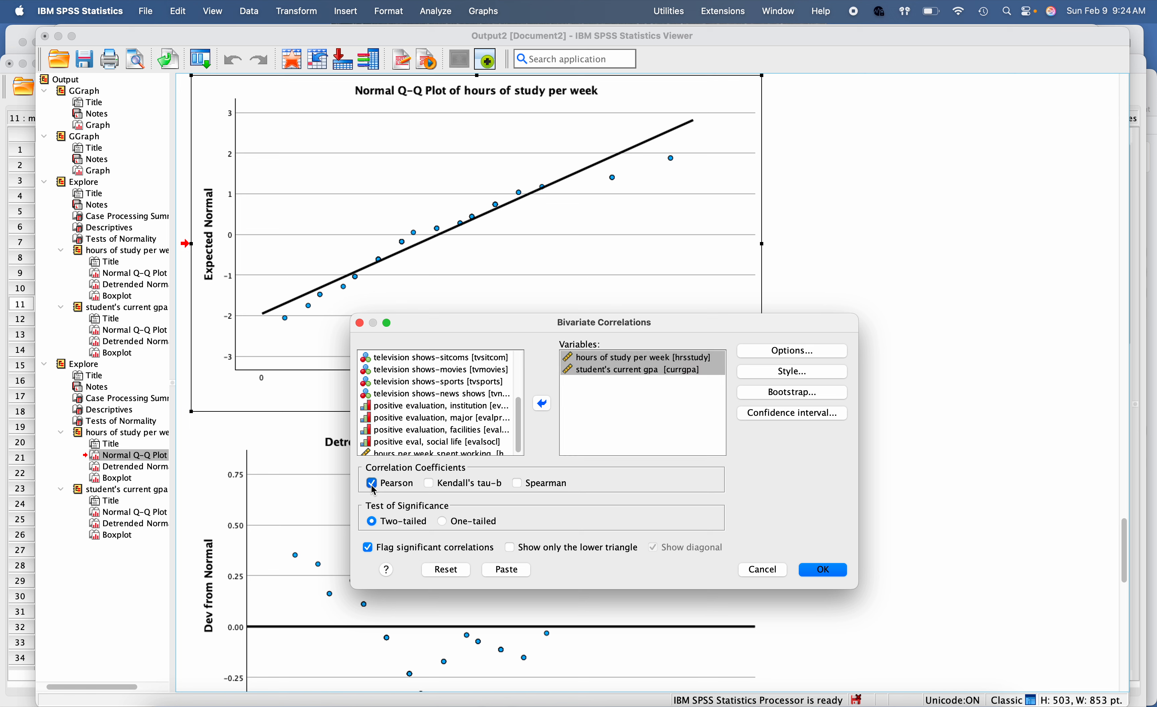
{"action": "left_click", "coordinate": [517, 484]}
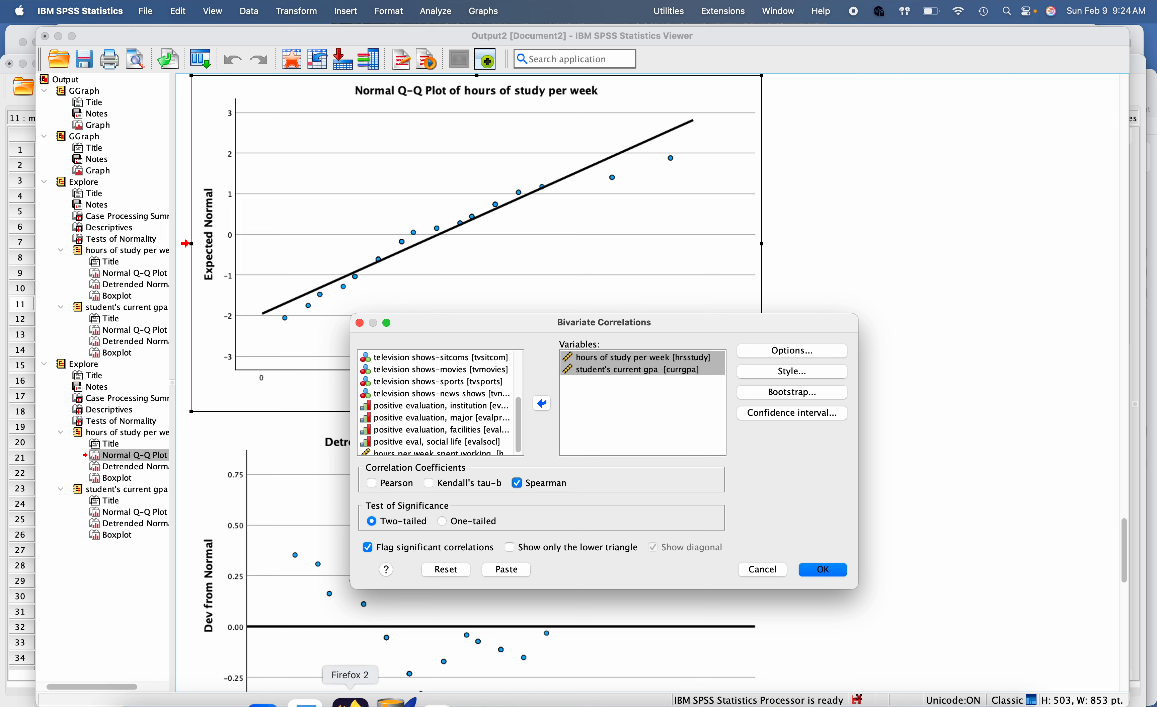
Step: Switch to Word and read the guide's instructions for the Bivariate Correlations options and missing values
{"action": "left_click", "coordinate": [316, 692]}
{"action": "scroll", "coordinate": [441, 429], "scroll_direction": "down", "scroll_amount": 15}
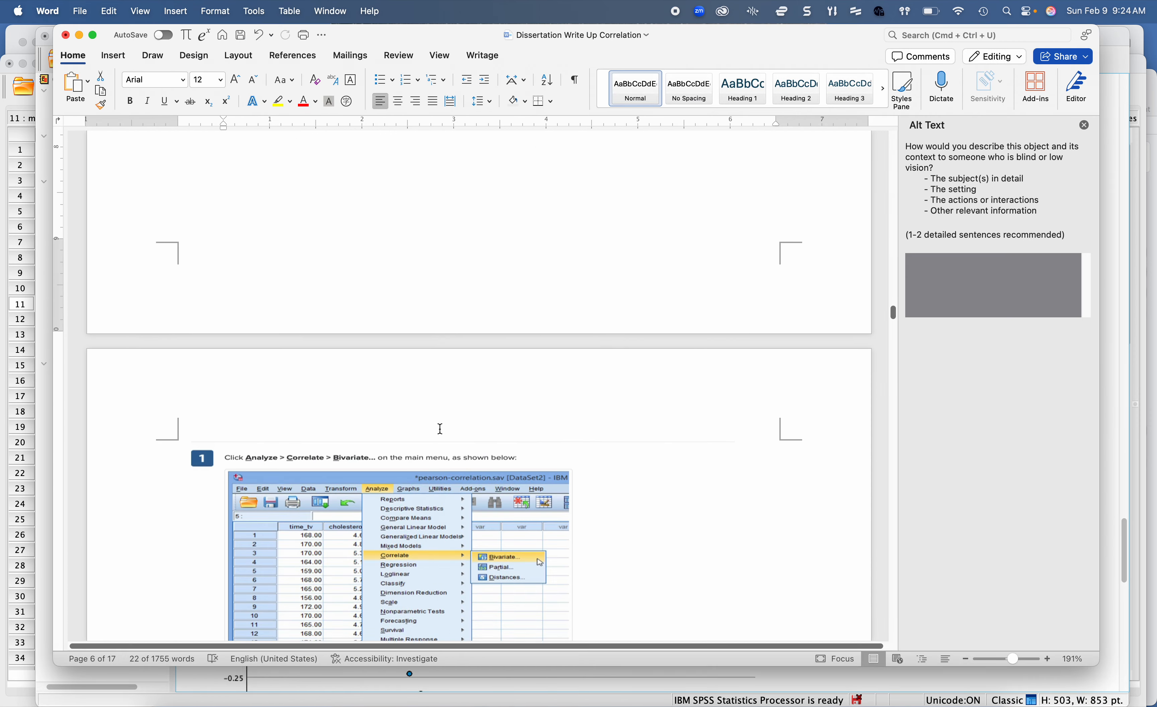
{"action": "scroll", "coordinate": [440, 429], "scroll_direction": "down", "scroll_amount": 15}
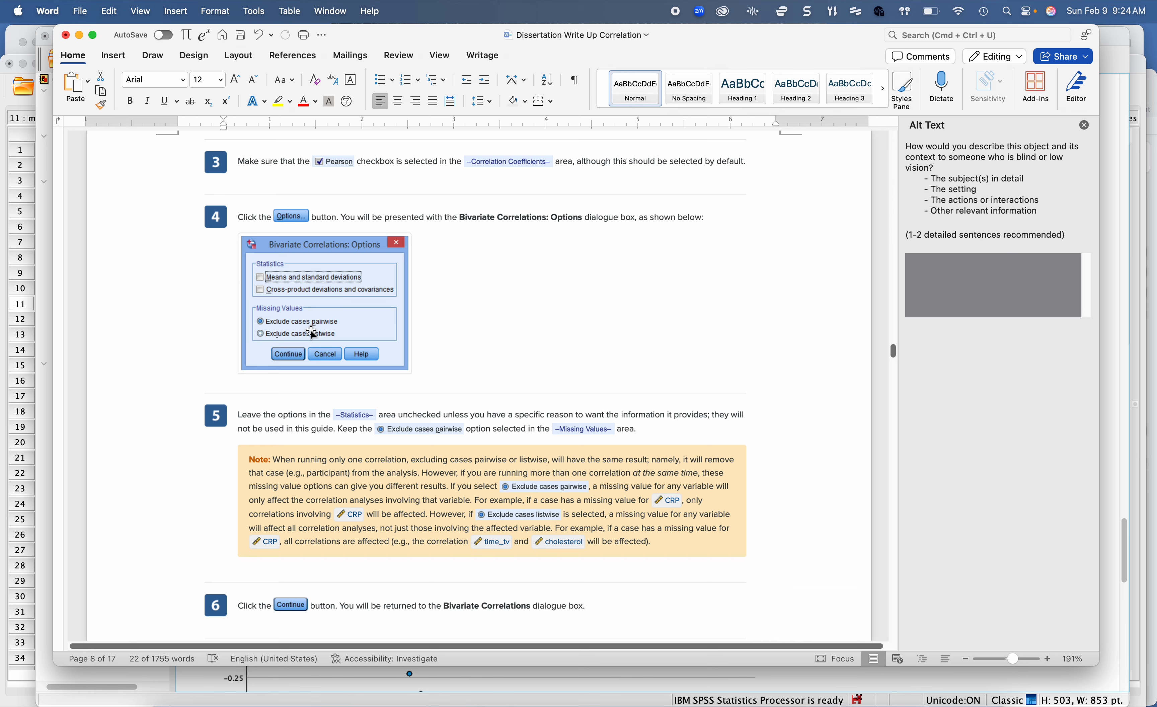
{"action": "scroll", "coordinate": [316, 332], "scroll_direction": "down", "scroll_amount": 3}
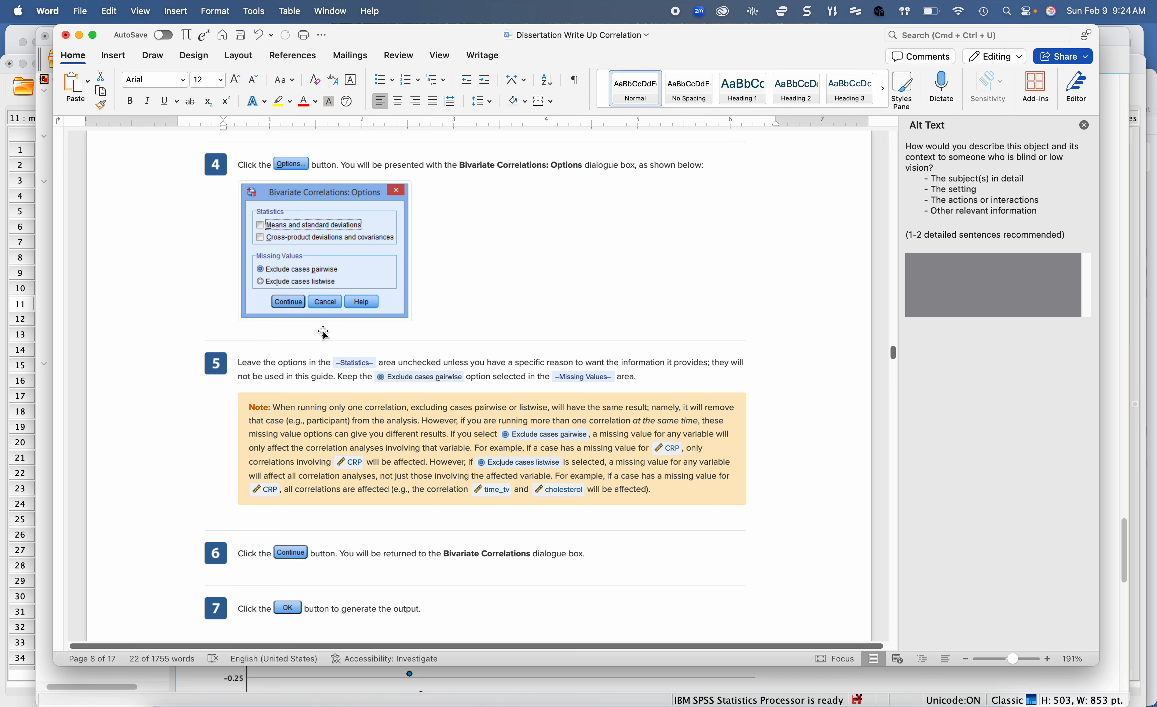
Step: Return to SPSS, keep Exclude cases pairwise in the correlation options, run the Spearman correlation and select the resulting Correlations table
{"action": "left_click", "coordinate": [719, 684]}
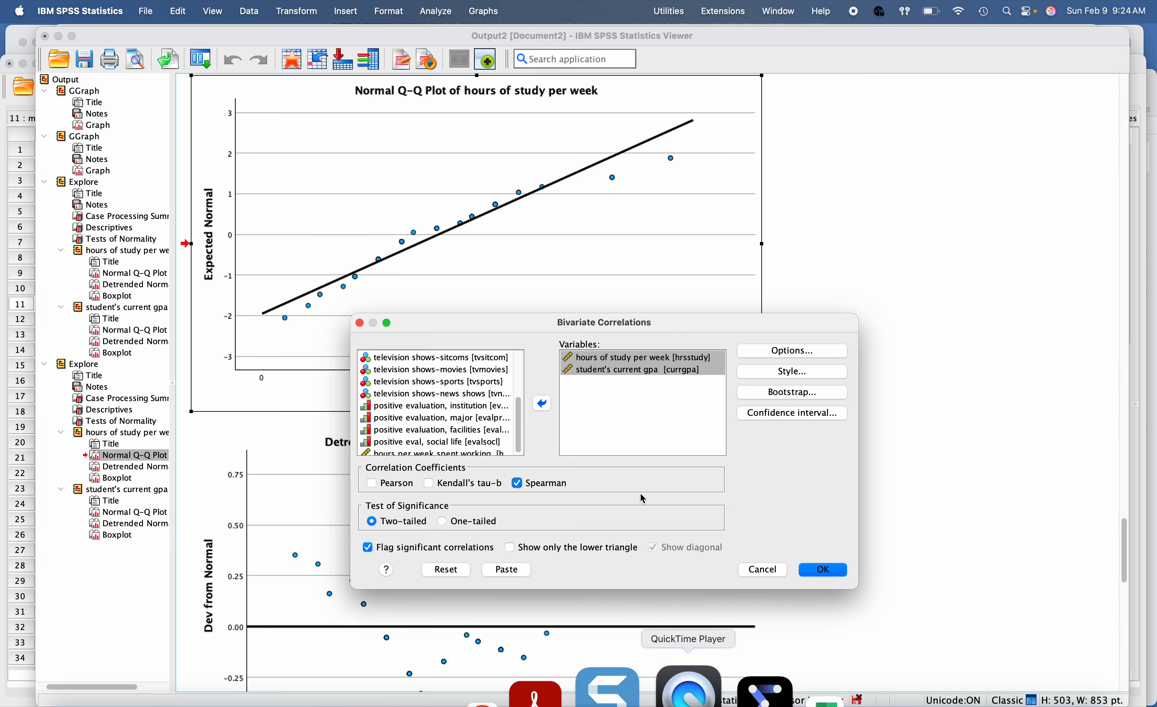
{"action": "left_click", "coordinate": [776, 355]}
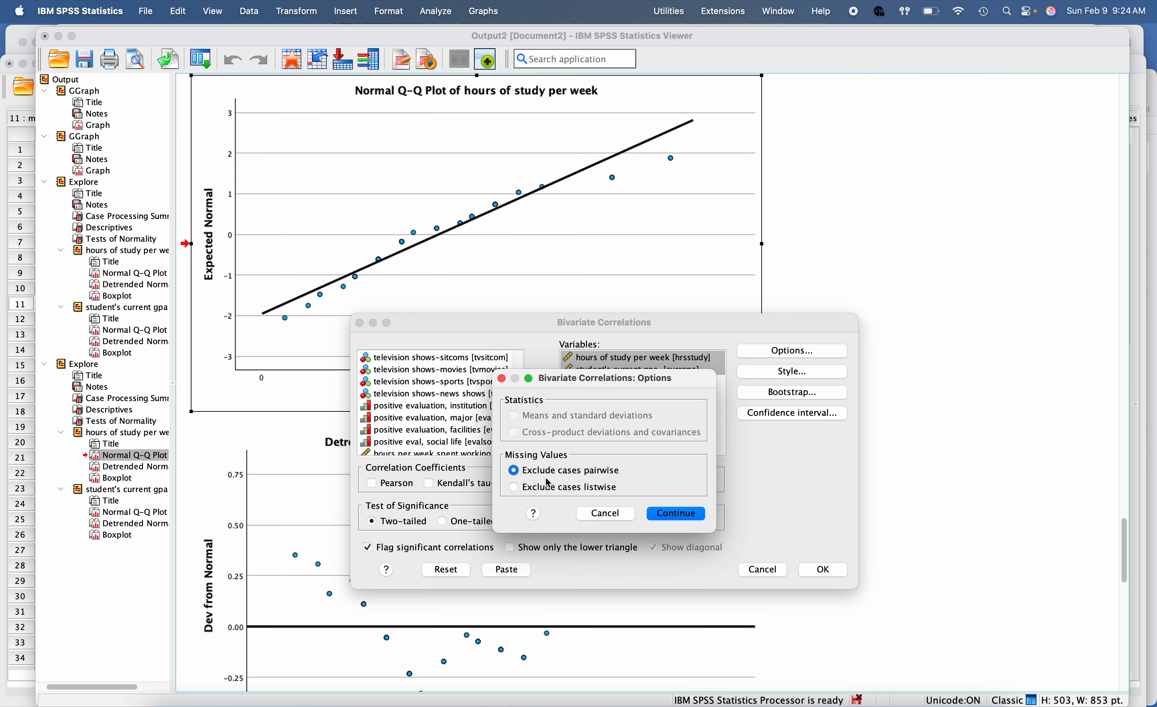
{"action": "left_click", "coordinate": [675, 514]}
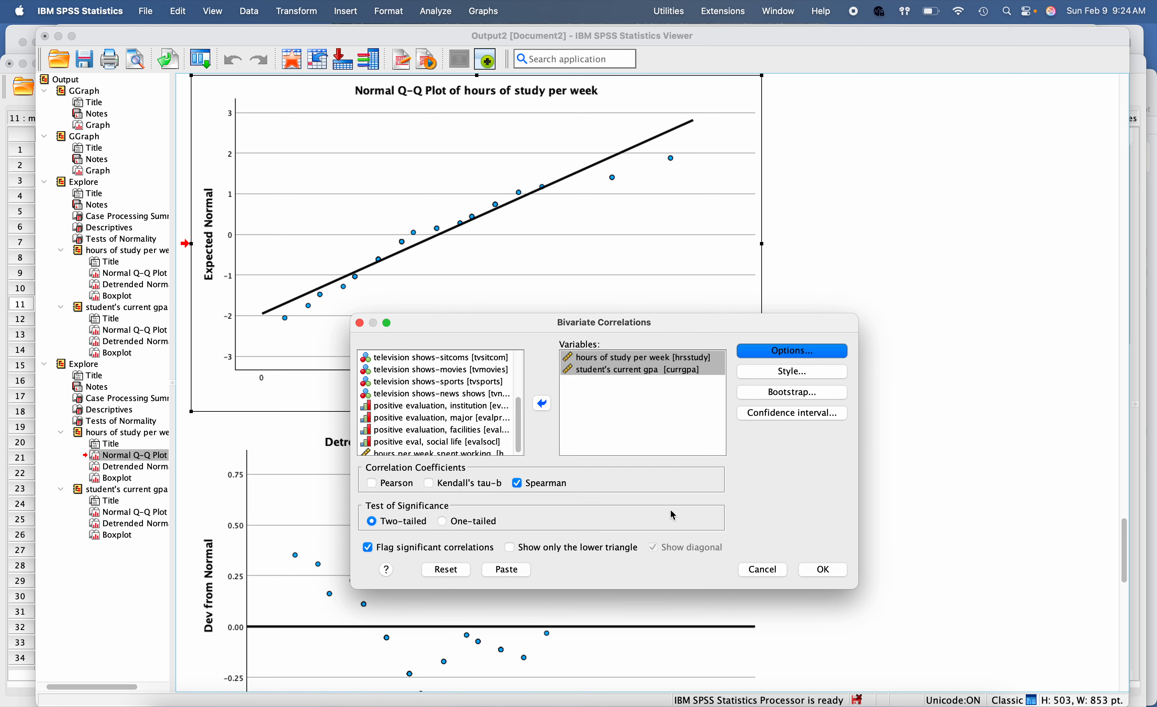
{"action": "left_click", "coordinate": [834, 570]}
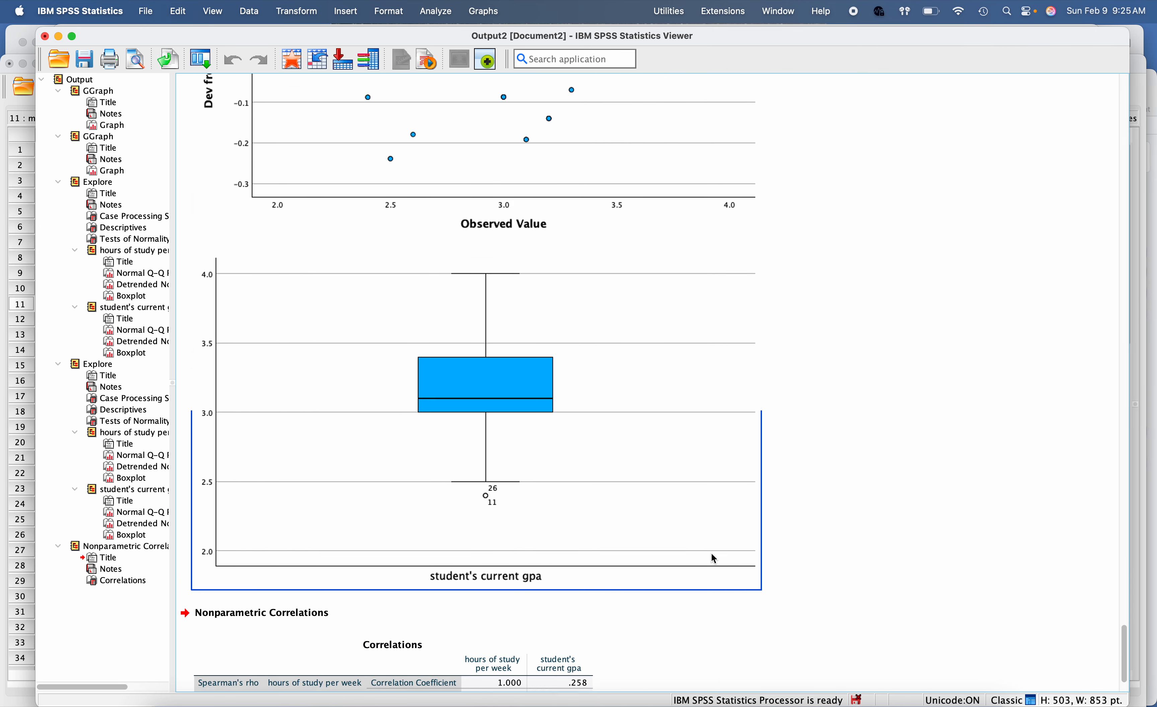
{"action": "left_click", "coordinate": [525, 593]}
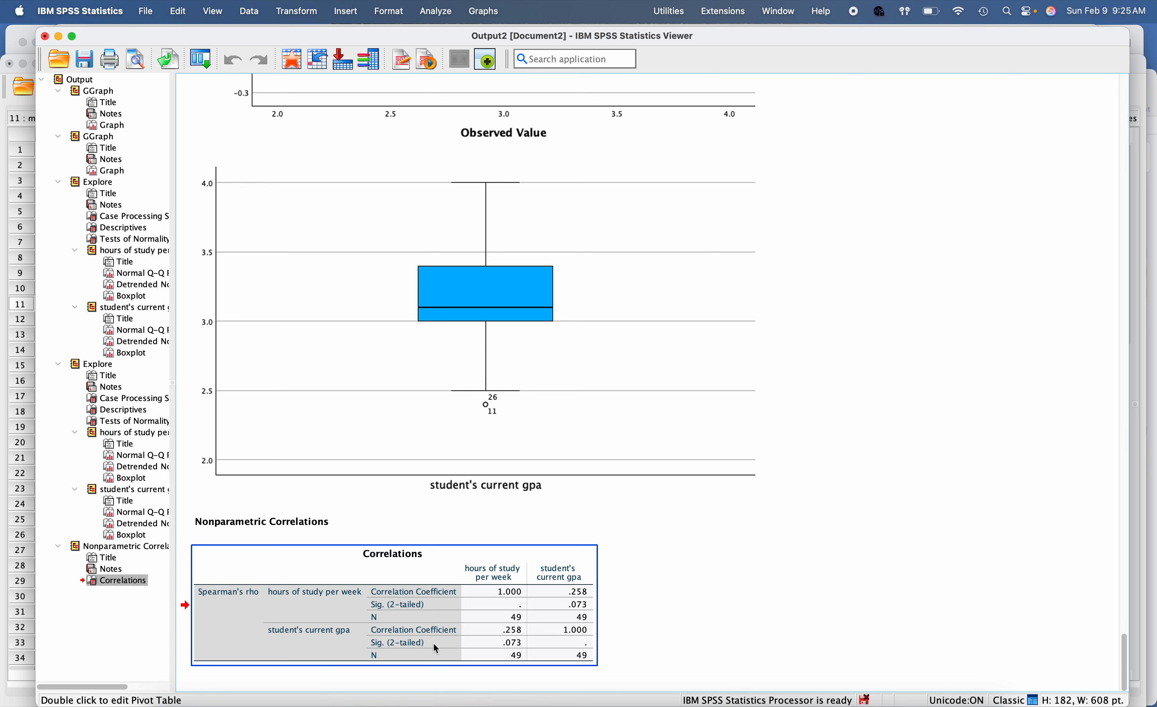
Step: Switch to Word and review the annotated Pearson and Spearman output examples in the Interpreting the Output sections
{"action": "mouse_move", "coordinate": [285, 705]}
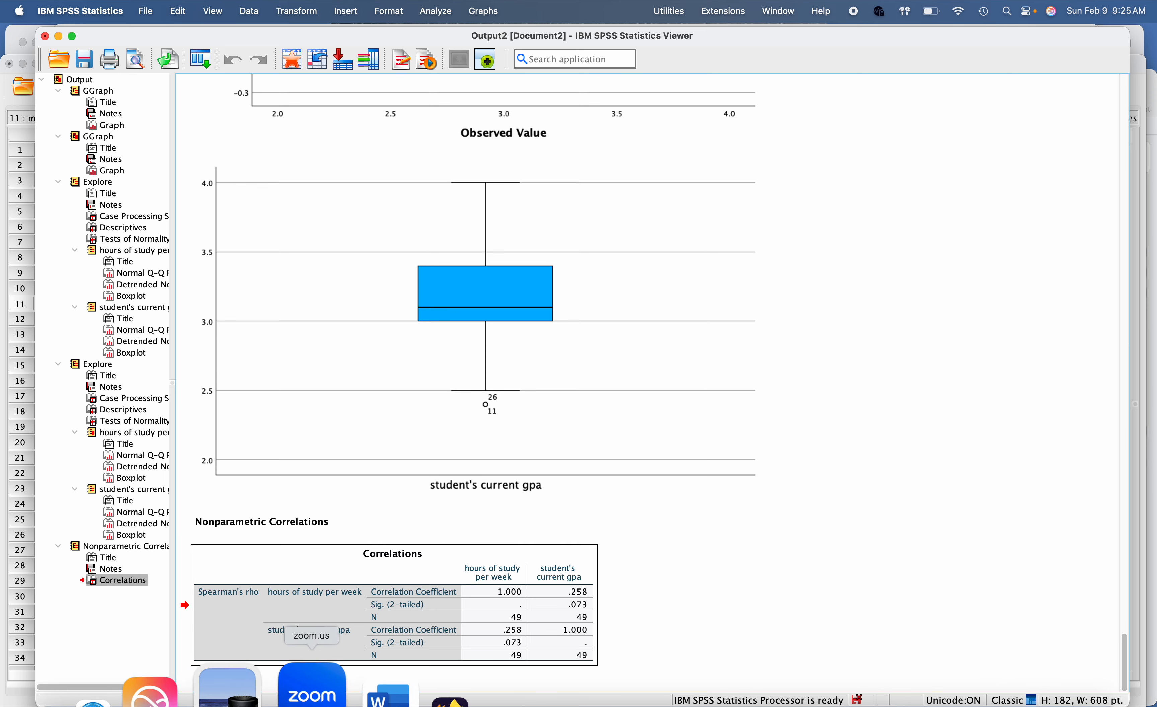
{"action": "left_click", "coordinate": [316, 696]}
{"action": "scroll", "coordinate": [485, 455], "scroll_direction": "down", "scroll_amount": 15}
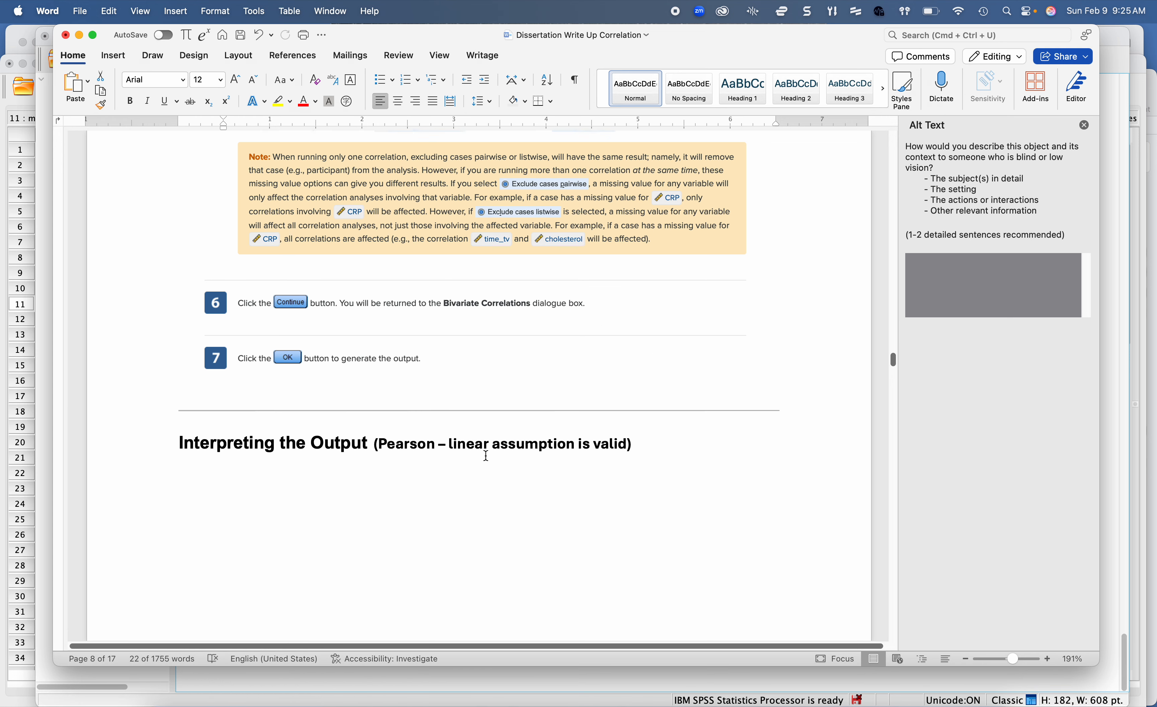
{"action": "scroll", "coordinate": [485, 455], "scroll_direction": "down", "scroll_amount": 1}
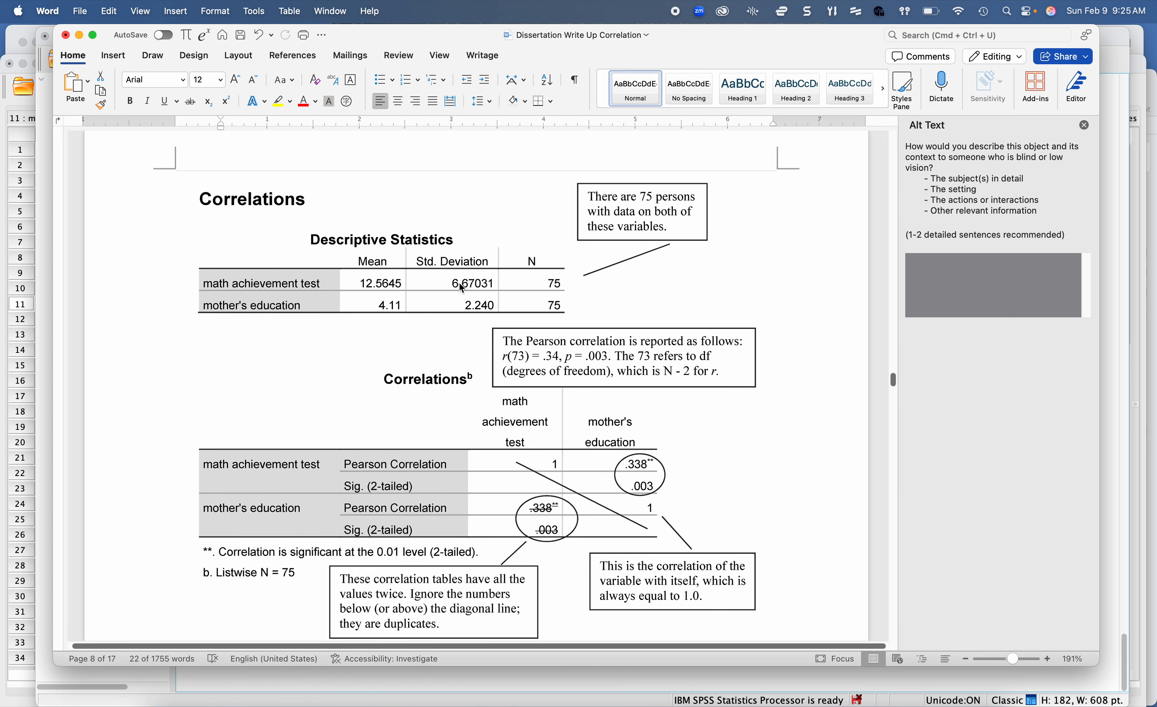
{"action": "left_click", "coordinate": [459, 284]}
{"action": "scroll", "coordinate": [459, 284], "scroll_direction": "down", "scroll_amount": 3}
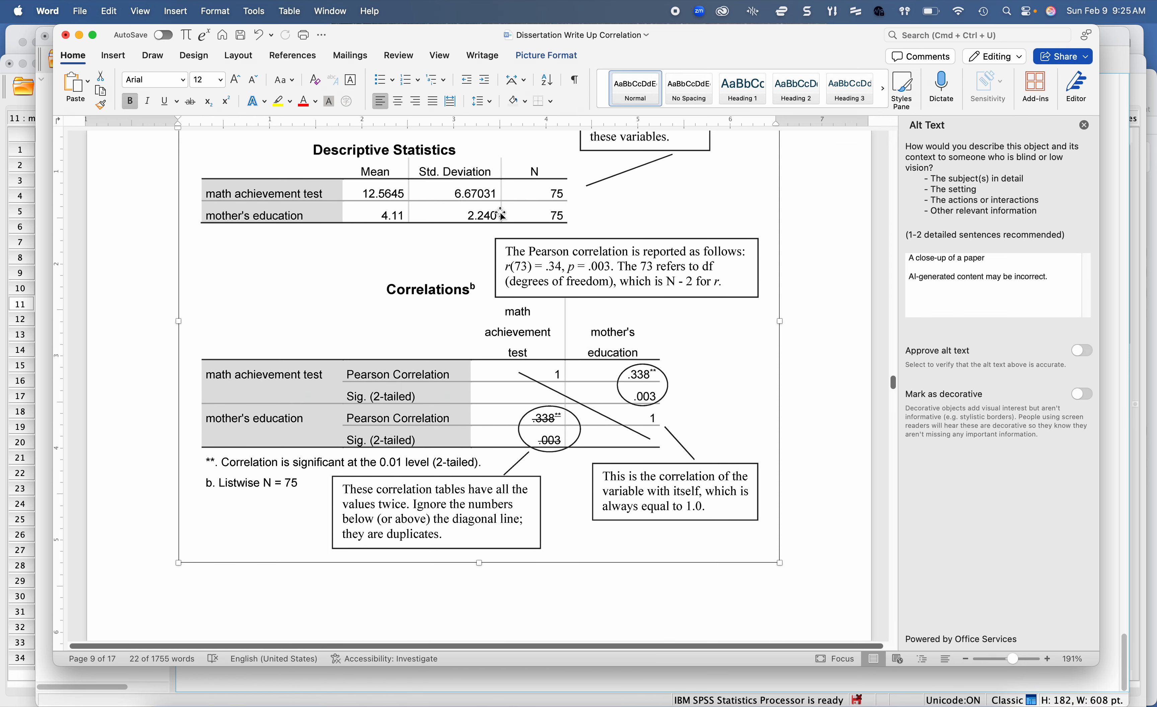
{"action": "scroll", "coordinate": [507, 205], "scroll_direction": "down", "scroll_amount": 3}
{"action": "scroll", "coordinate": [501, 214], "scroll_direction": "down", "scroll_amount": 15}
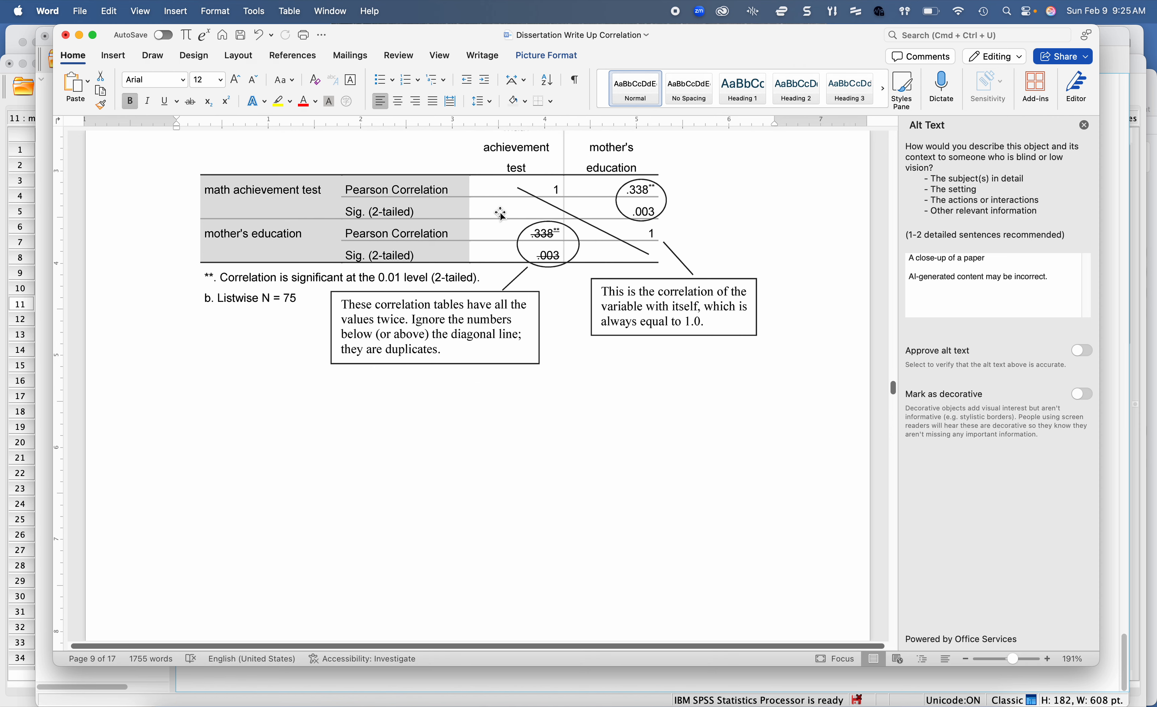
{"action": "scroll", "coordinate": [501, 212], "scroll_direction": "down", "scroll_amount": 8}
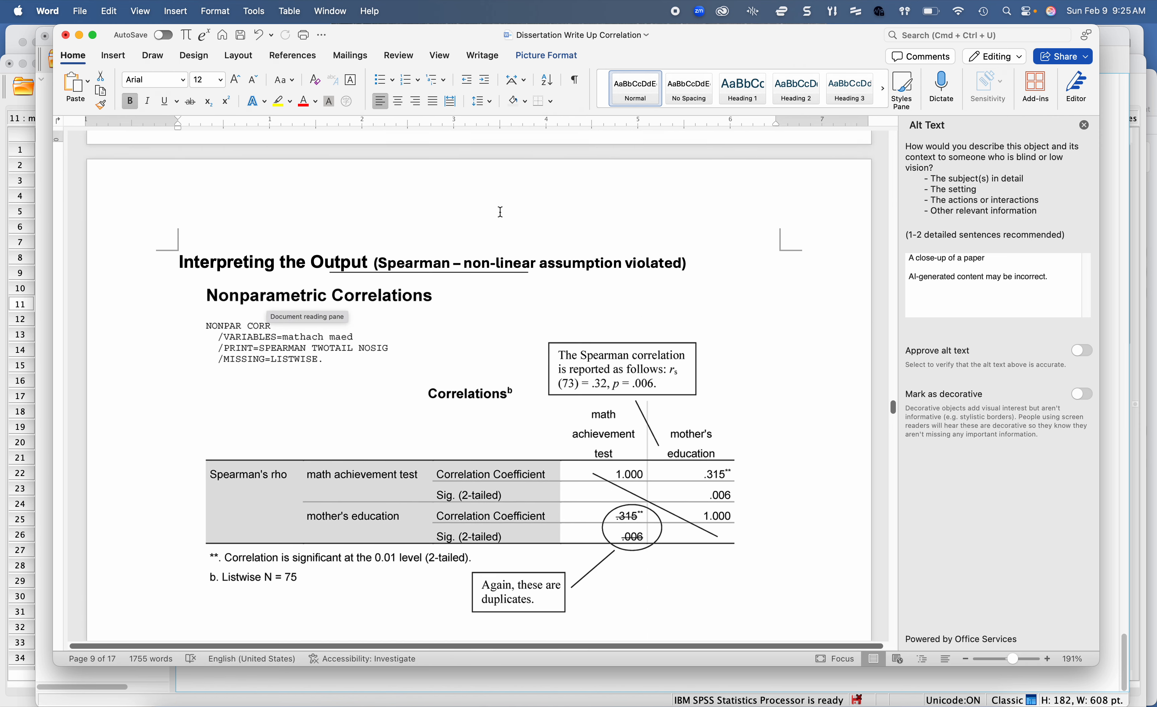
{"action": "left_click", "coordinate": [520, 295]}
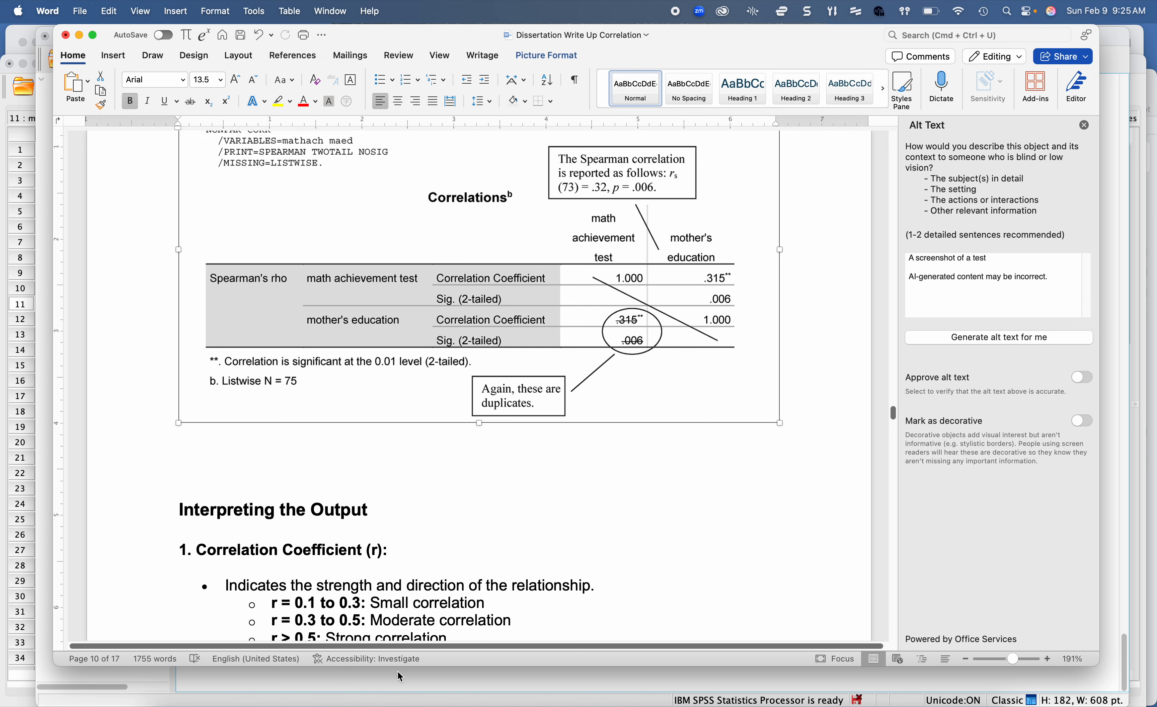
Step: Compare the coefficient and significance in the SPSS Spearman Correlations table with the Spearman reporting example in Word
{"action": "left_click", "coordinate": [694, 684]}
{"action": "left_click", "coordinate": [669, 473]}
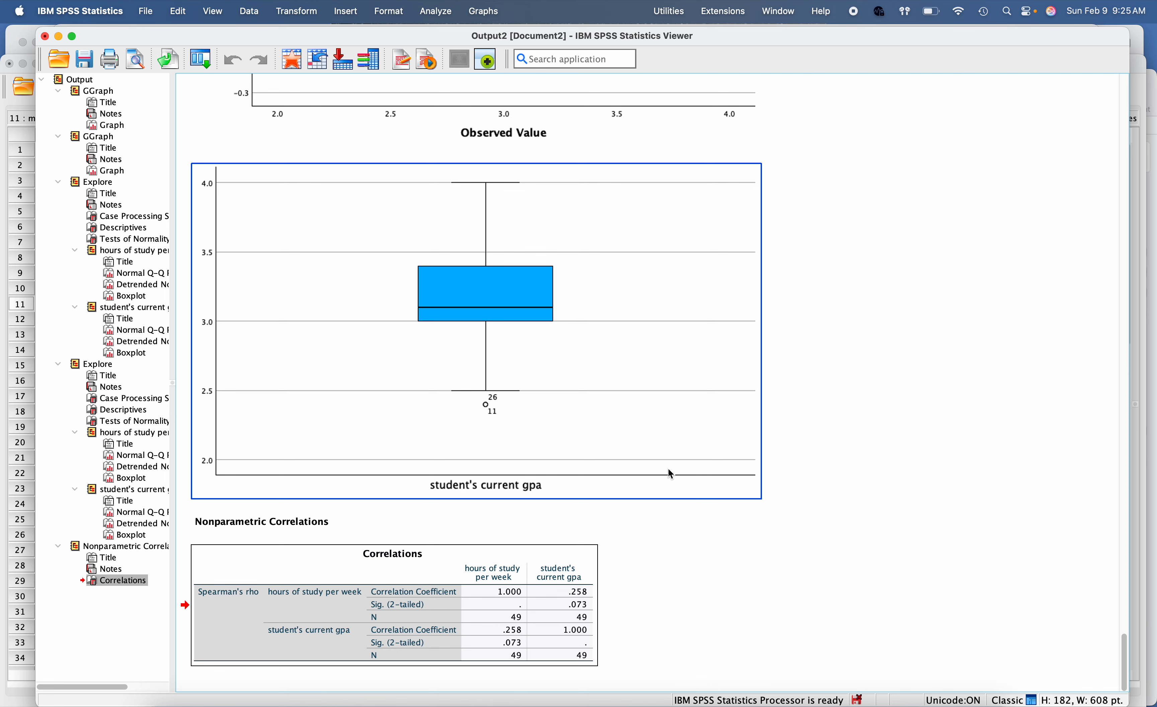
{"action": "left_click", "coordinate": [571, 592]}
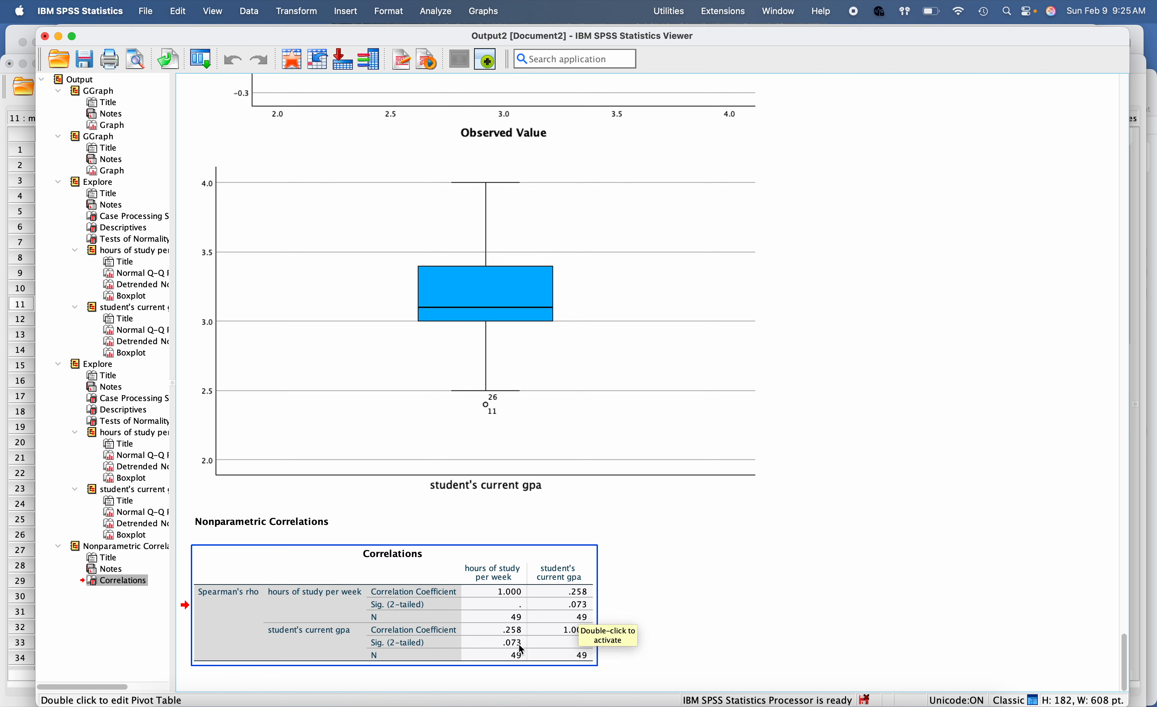
{"action": "left_click", "coordinate": [299, 685]}
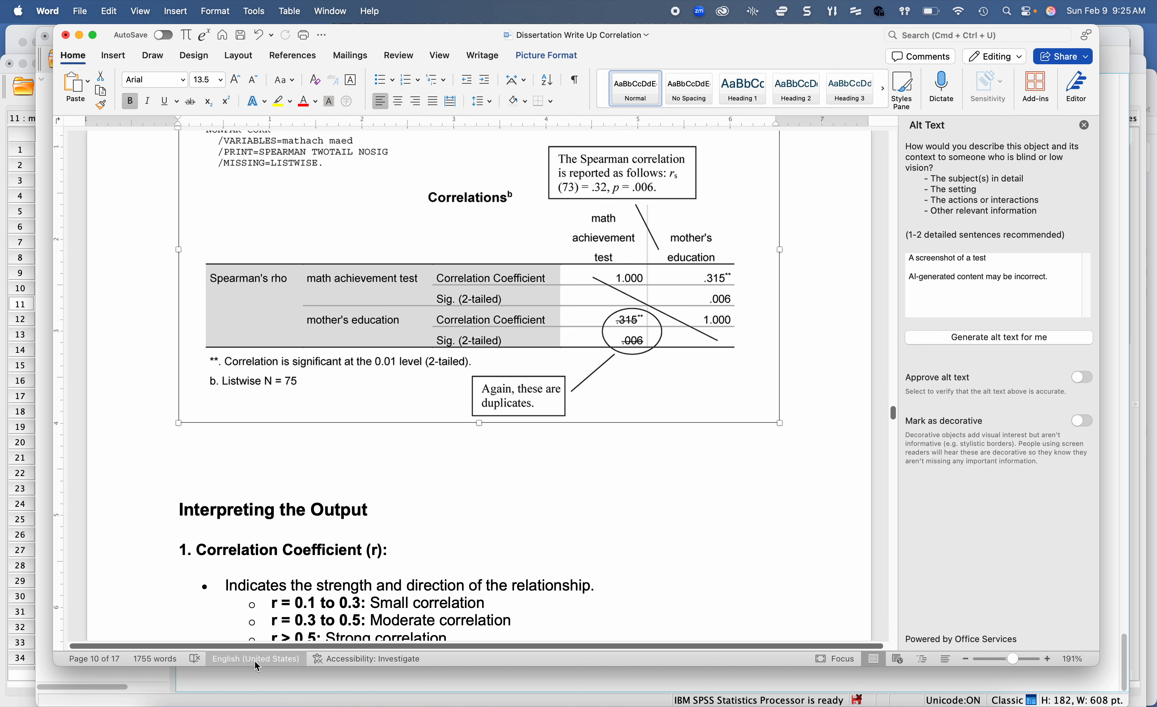
{"action": "mouse_move", "coordinate": [605, 706]}
{"action": "left_click", "coordinate": [722, 685]}
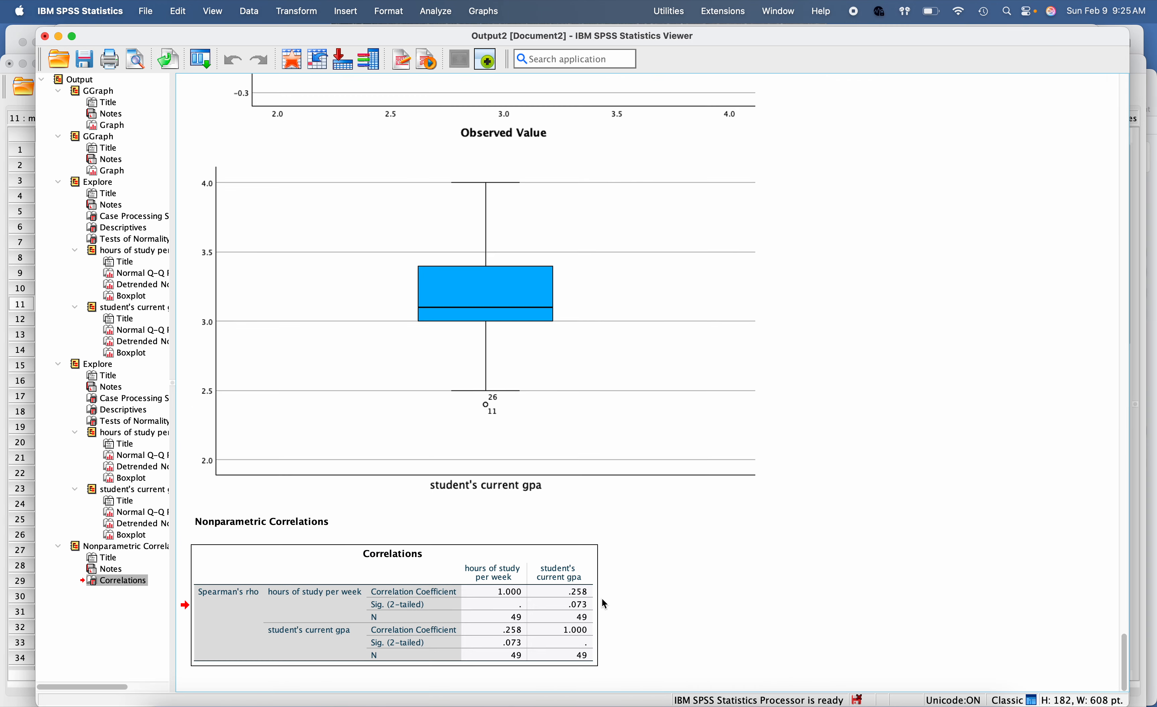
{"action": "left_click", "coordinate": [570, 600]}
{"action": "mouse_move", "coordinate": [400, 703]}
{"action": "left_click", "coordinate": [332, 692]}
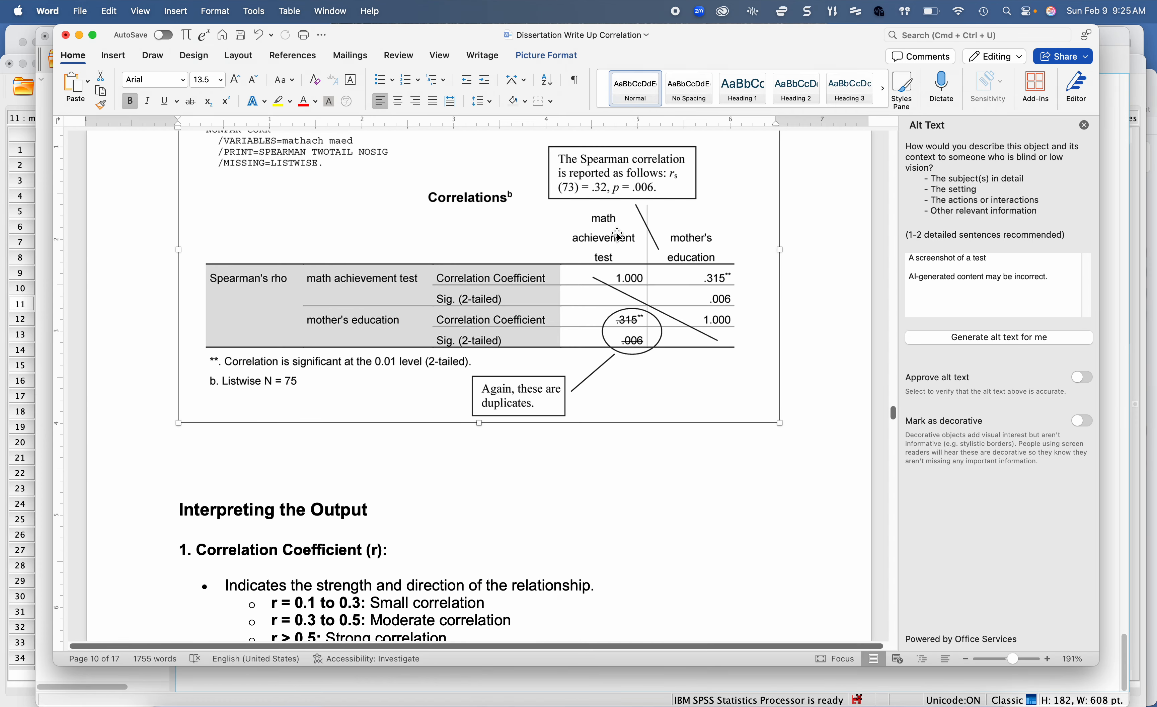
{"action": "mouse_move", "coordinate": [678, 703]}
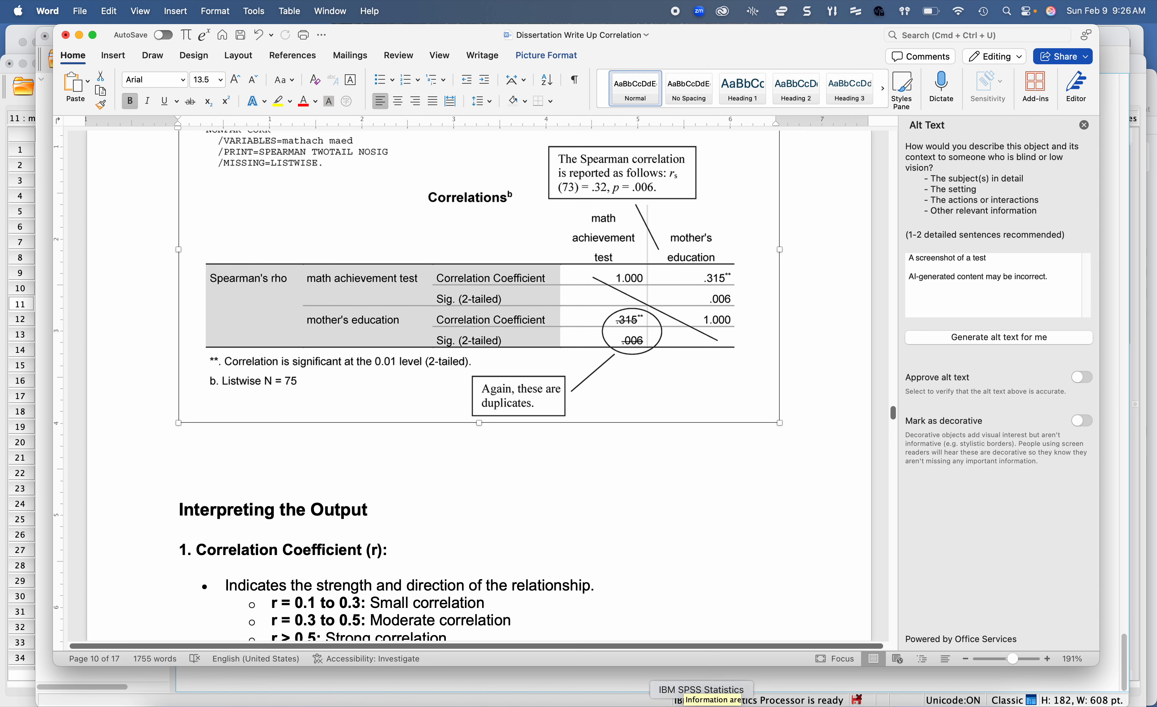
{"action": "left_click", "coordinate": [723, 685]}
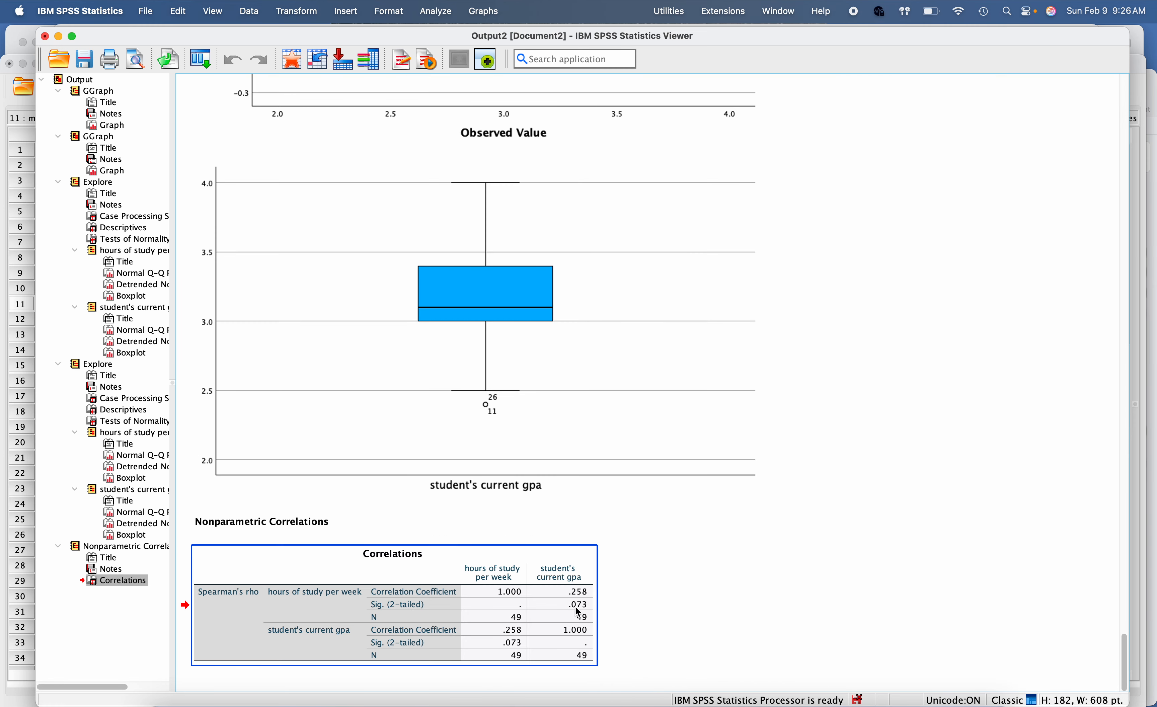
Step: Check Word's correlation strength and p-value guidelines and its APA sample write-up against the SPSS Correlations table
{"action": "mouse_move", "coordinate": [311, 704]}
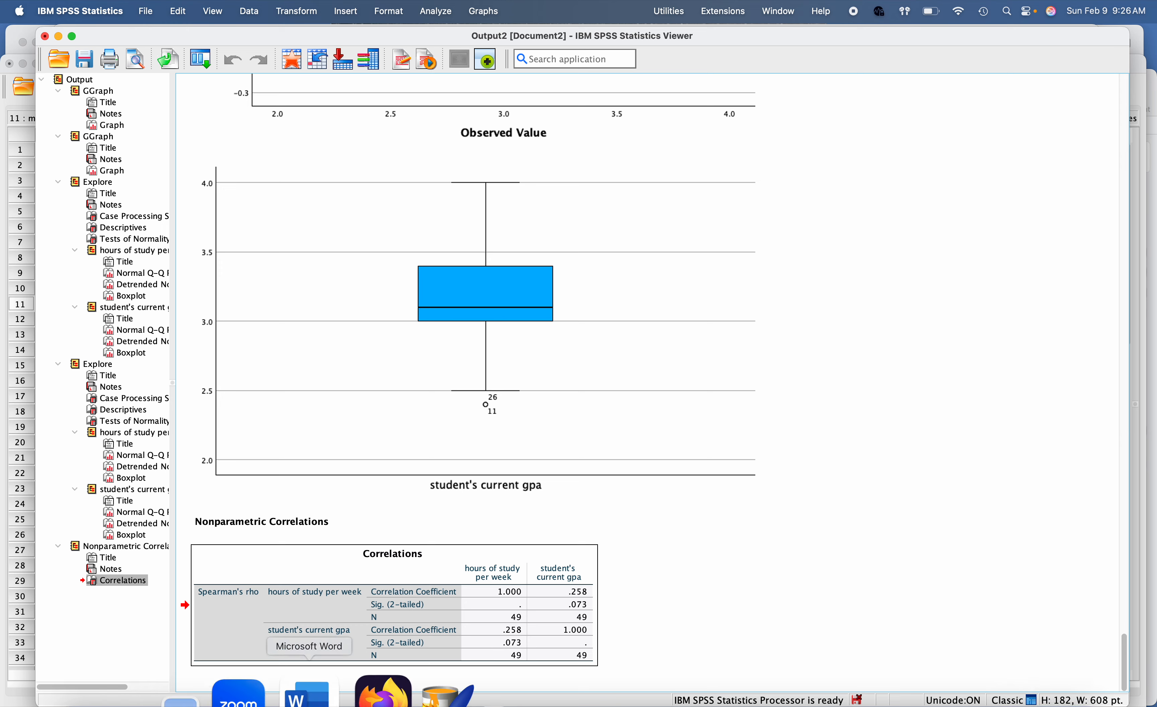
{"action": "left_click", "coordinate": [312, 691]}
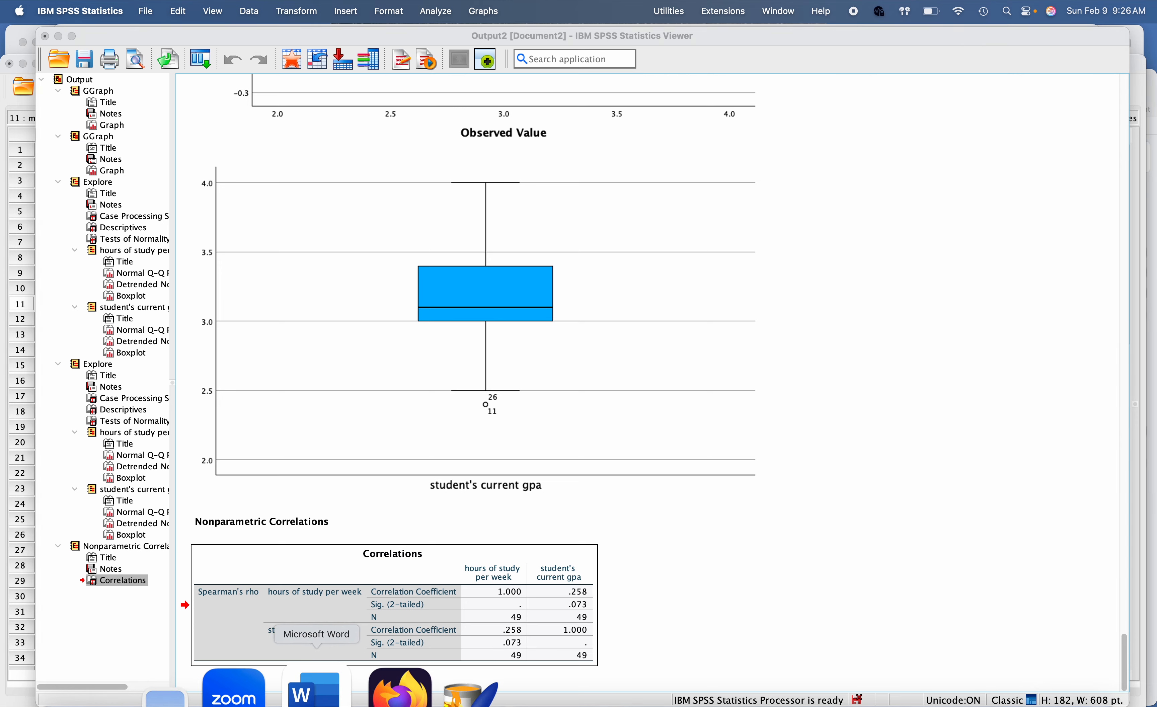
{"action": "scroll", "coordinate": [467, 491], "scroll_direction": "down", "scroll_amount": 5}
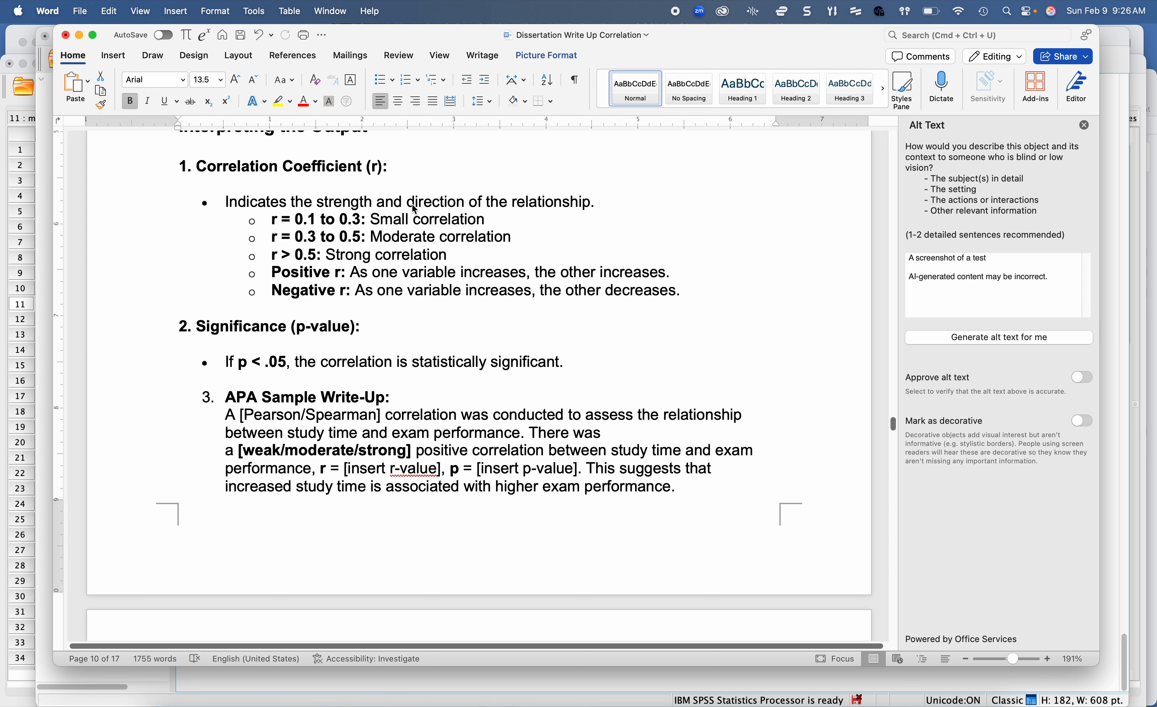
{"action": "left_click", "coordinate": [675, 691]}
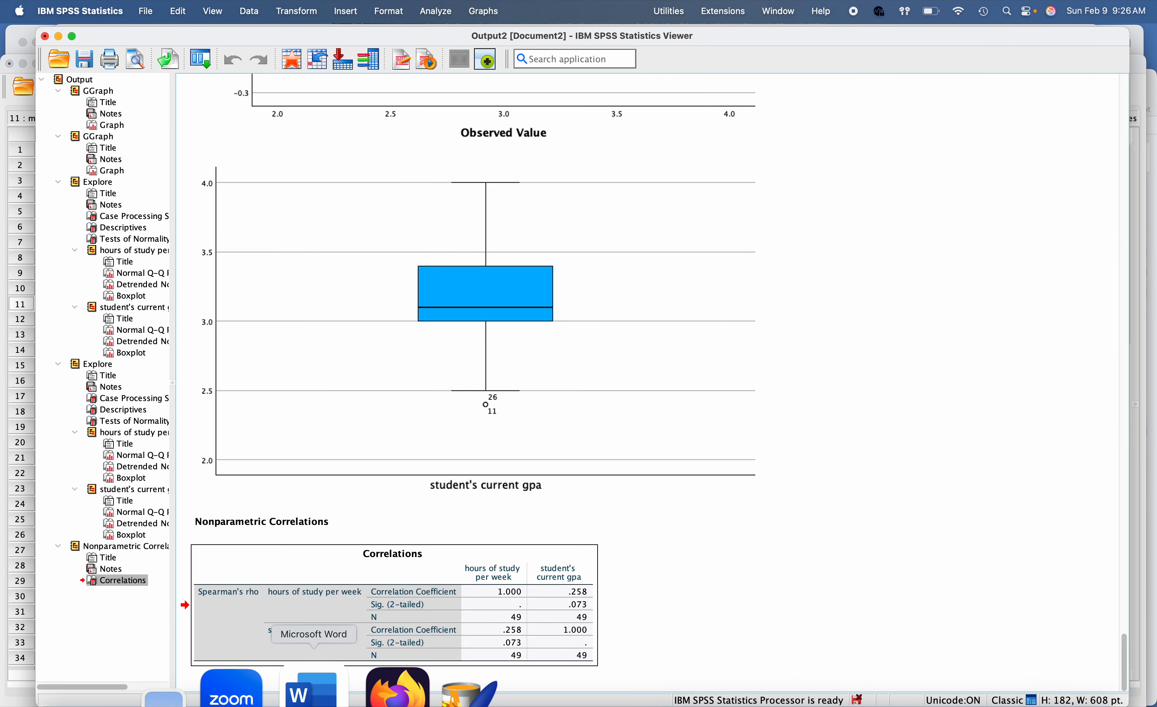
Step: Switch to Word and review the small-correlation range (r = 0.1 to 0.3) and the positive r explanation under Correlation Coefficient
{"action": "left_click", "coordinate": [314, 688]}
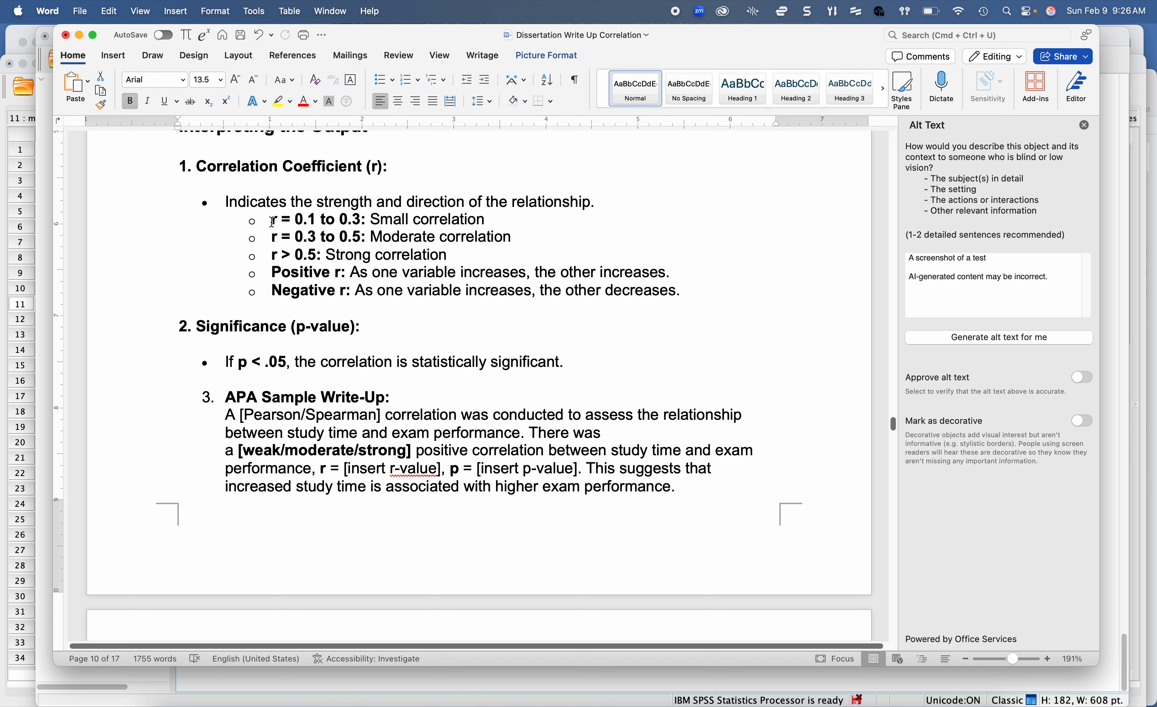
{"action": "left_click_drag", "start_coordinate": [271, 221], "coordinate": [502, 221]}
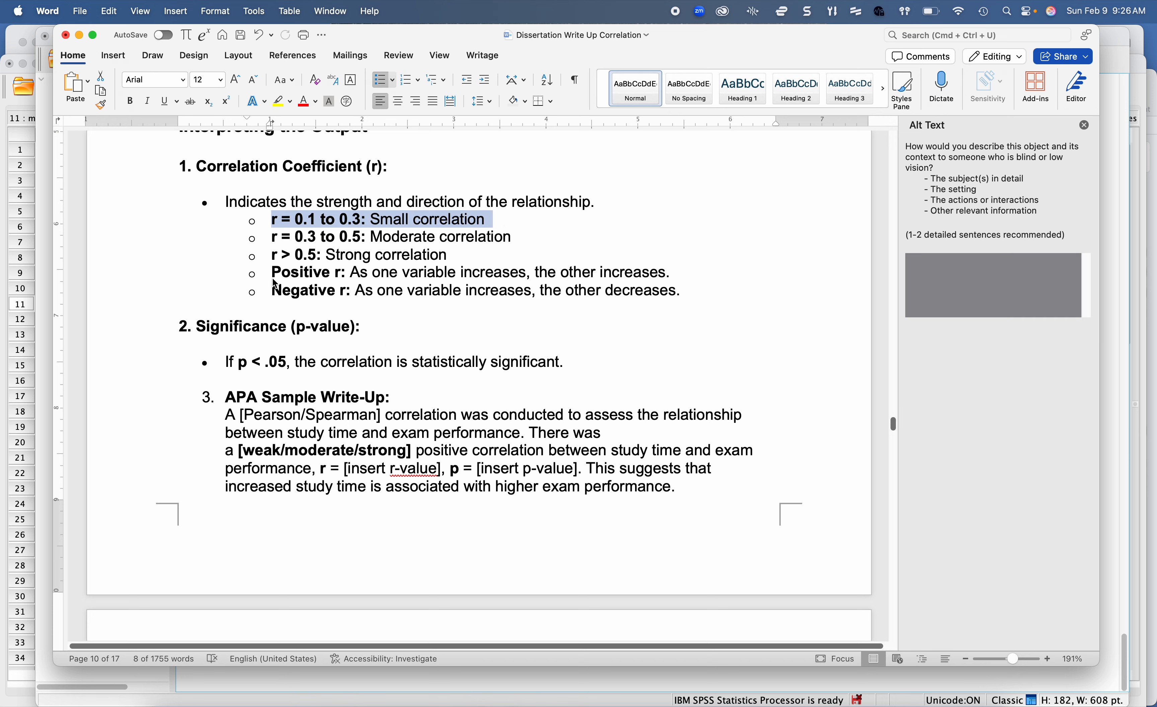
{"action": "left_click_drag", "start_coordinate": [272, 275], "coordinate": [477, 270]}
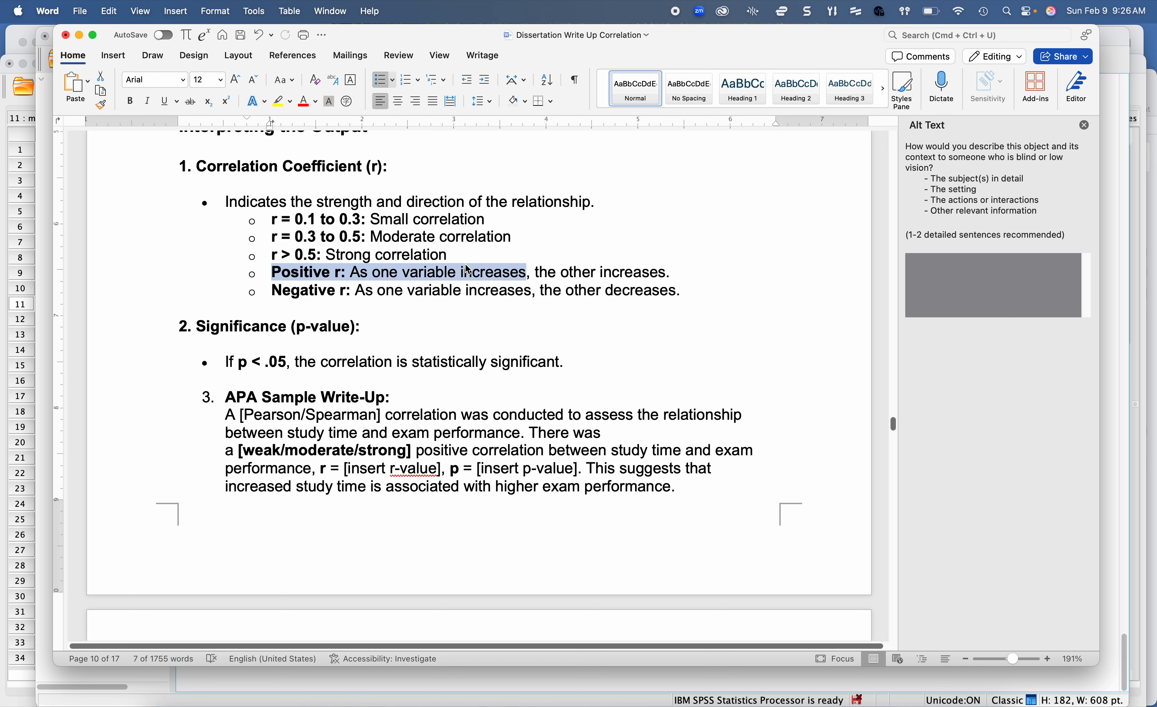
{"action": "left_click", "coordinate": [462, 272]}
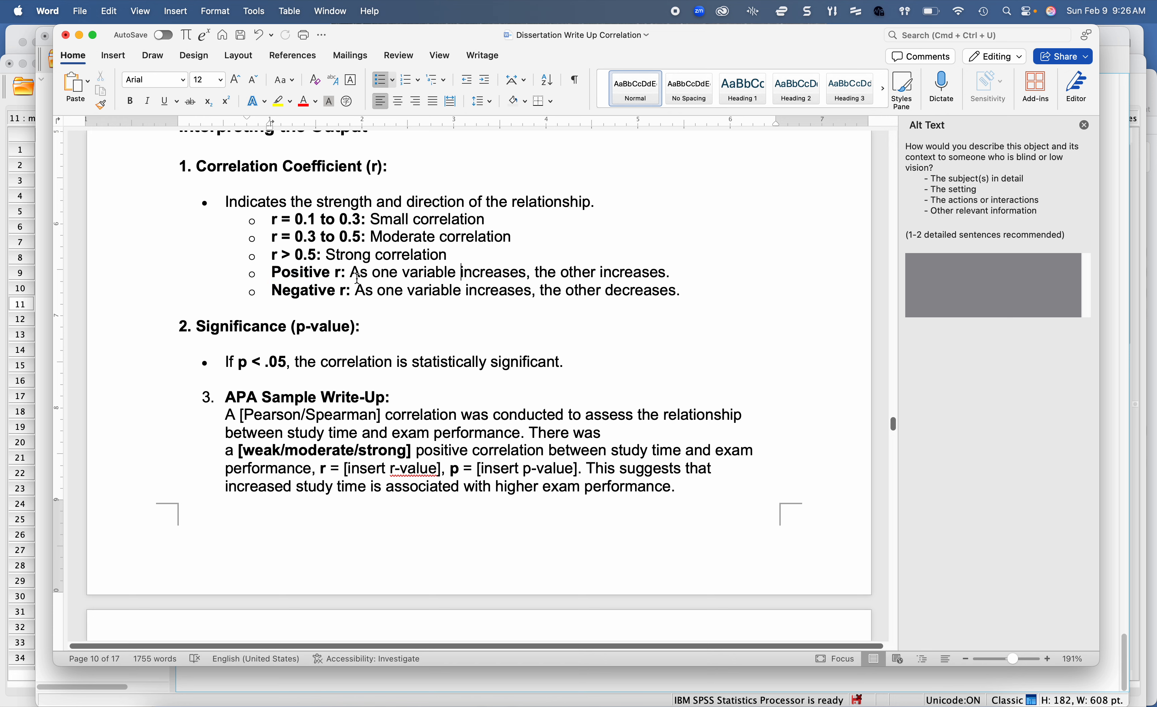
Step: Read Word's p < .05 significance rule, then return to SPSS and select the Spearman Correlations table to check its two-tailed significance
{"action": "scroll", "coordinate": [345, 329], "scroll_direction": "down", "scroll_amount": 4}
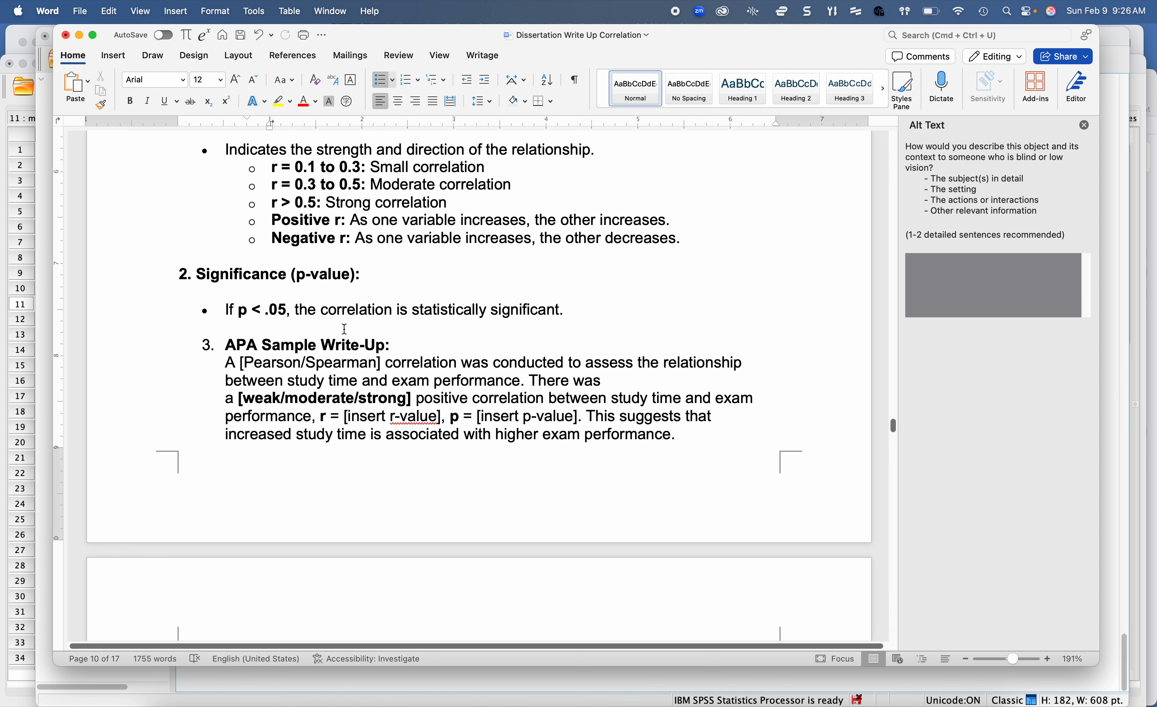
{"action": "scroll", "coordinate": [344, 329], "scroll_direction": "down", "scroll_amount": 2}
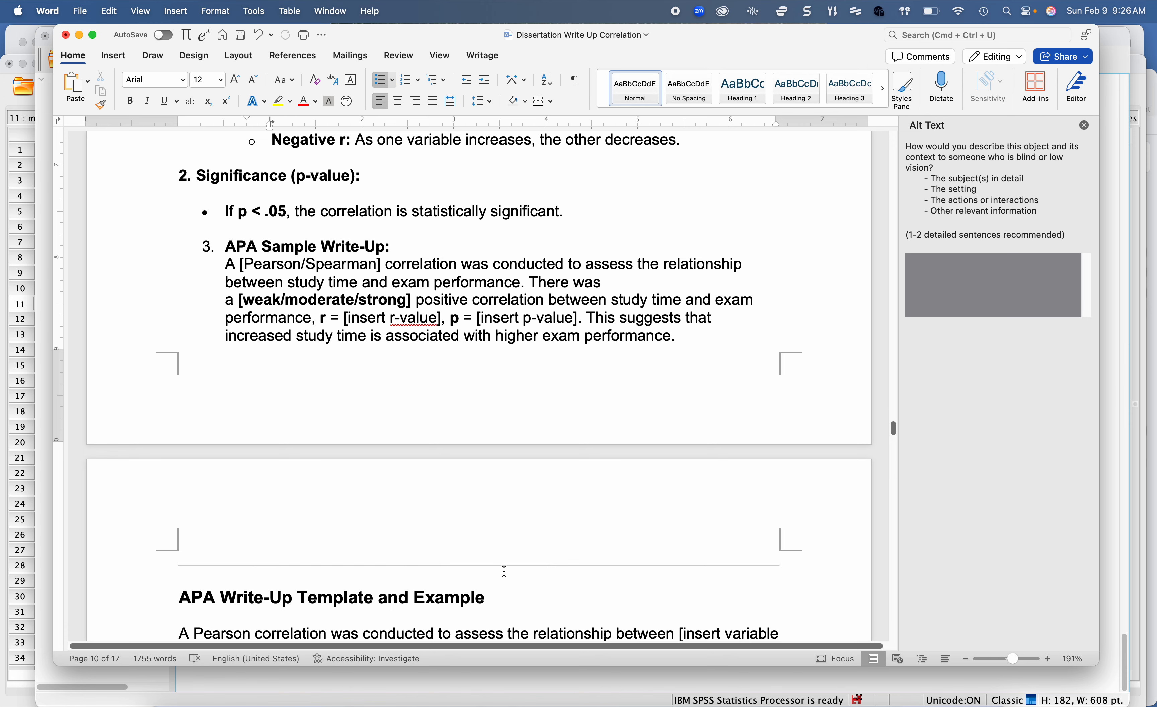
{"action": "left_click", "coordinate": [696, 689]}
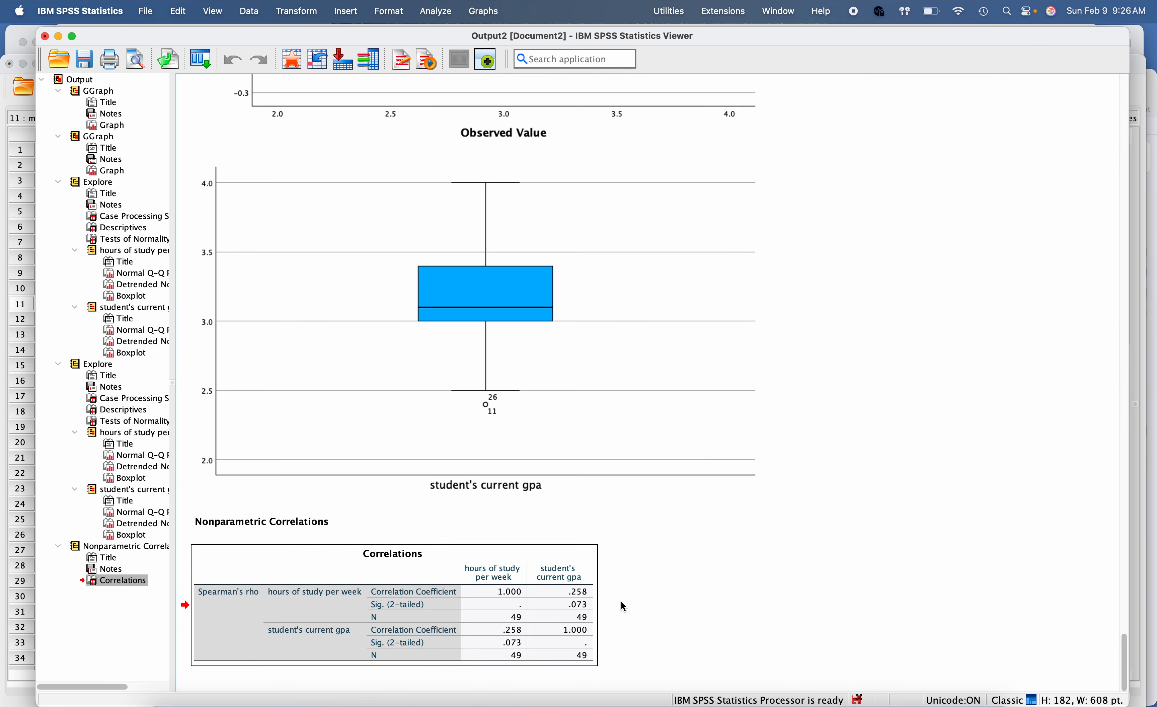
{"action": "left_click", "coordinate": [584, 614]}
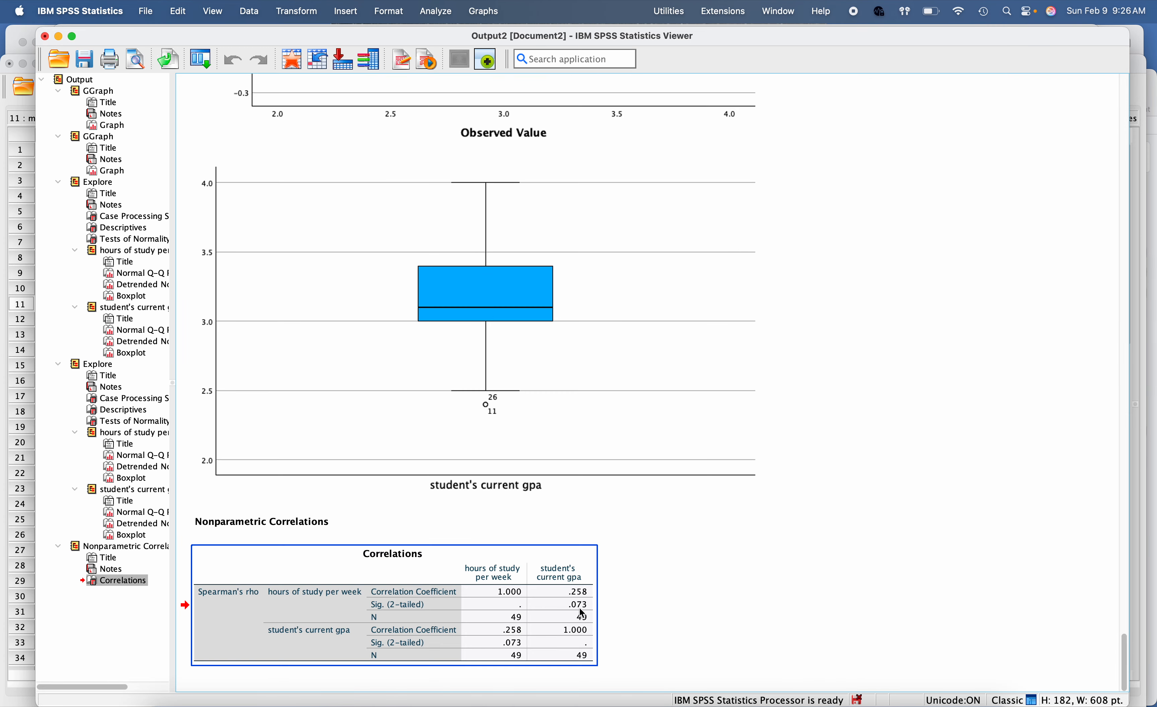